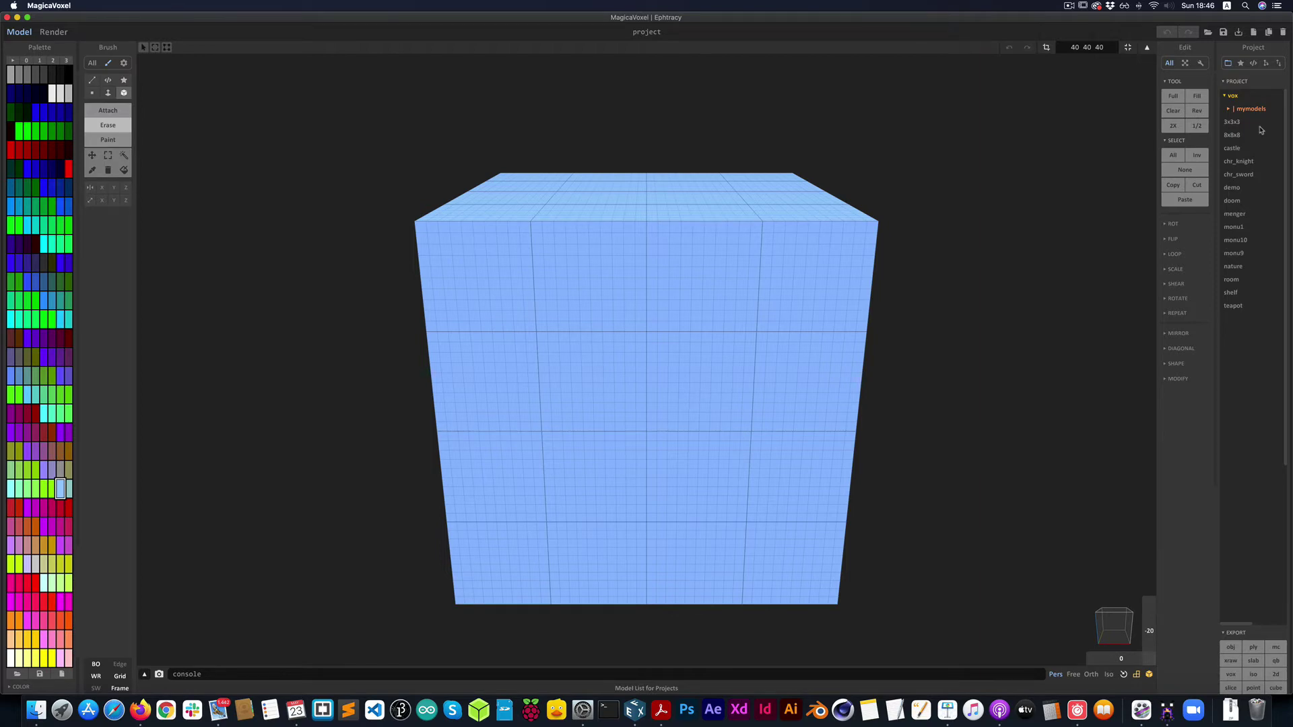
- Clear all voxels from the model and set the viewport display so that Frame stays on and SW is enabled
{"action": "key", "text": "Delete"}
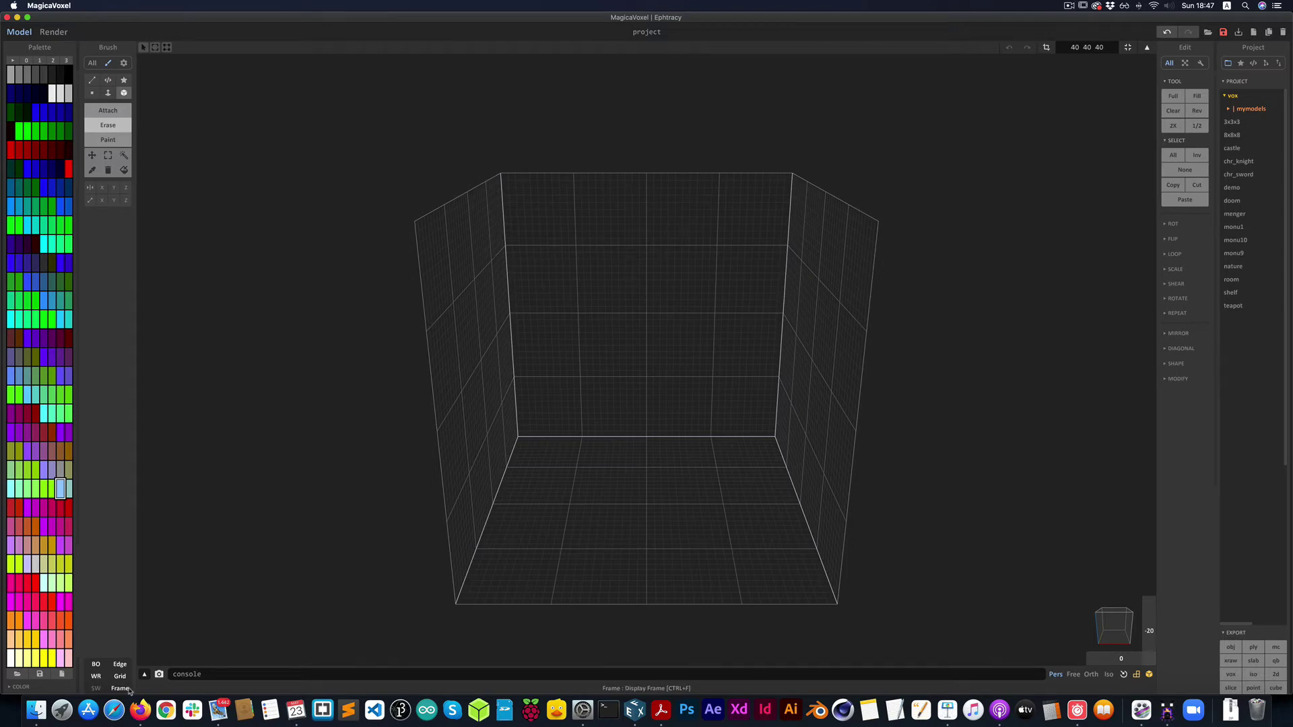
{"action": "left_click", "coordinate": [121, 688]}
{"action": "left_click", "coordinate": [121, 688]}
{"action": "left_click", "coordinate": [127, 690]}
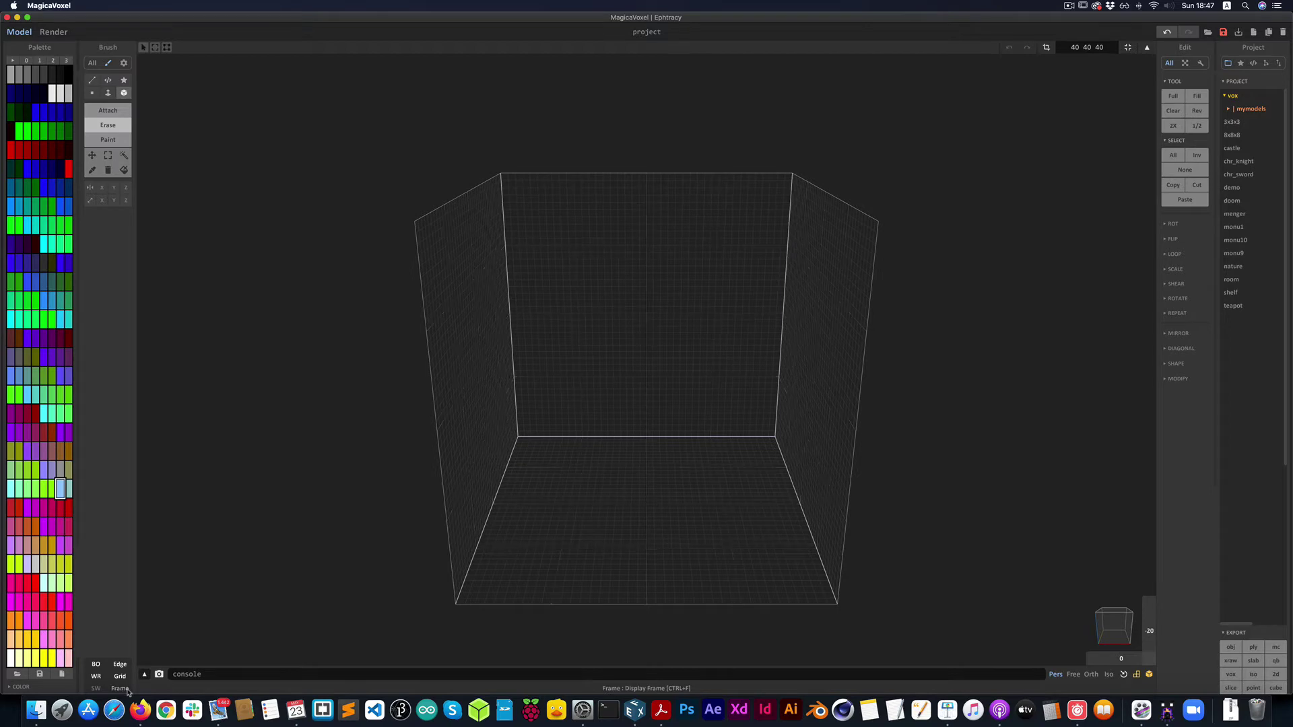
{"action": "left_click", "coordinate": [127, 691]}
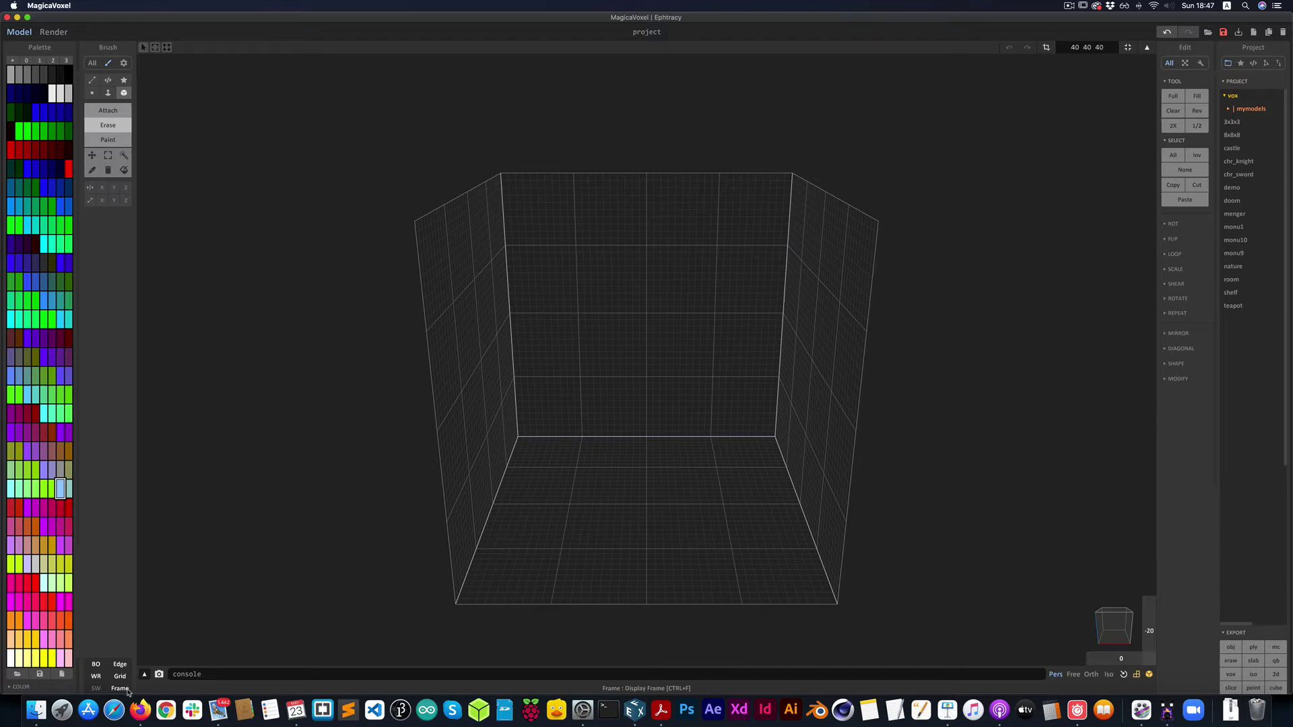
{"action": "left_click", "coordinate": [96, 688]}
- Look through the vox project folder in the file dialog and the models in its mymodels subfolder without opening any
{"action": "left_click", "coordinate": [1237, 81]}
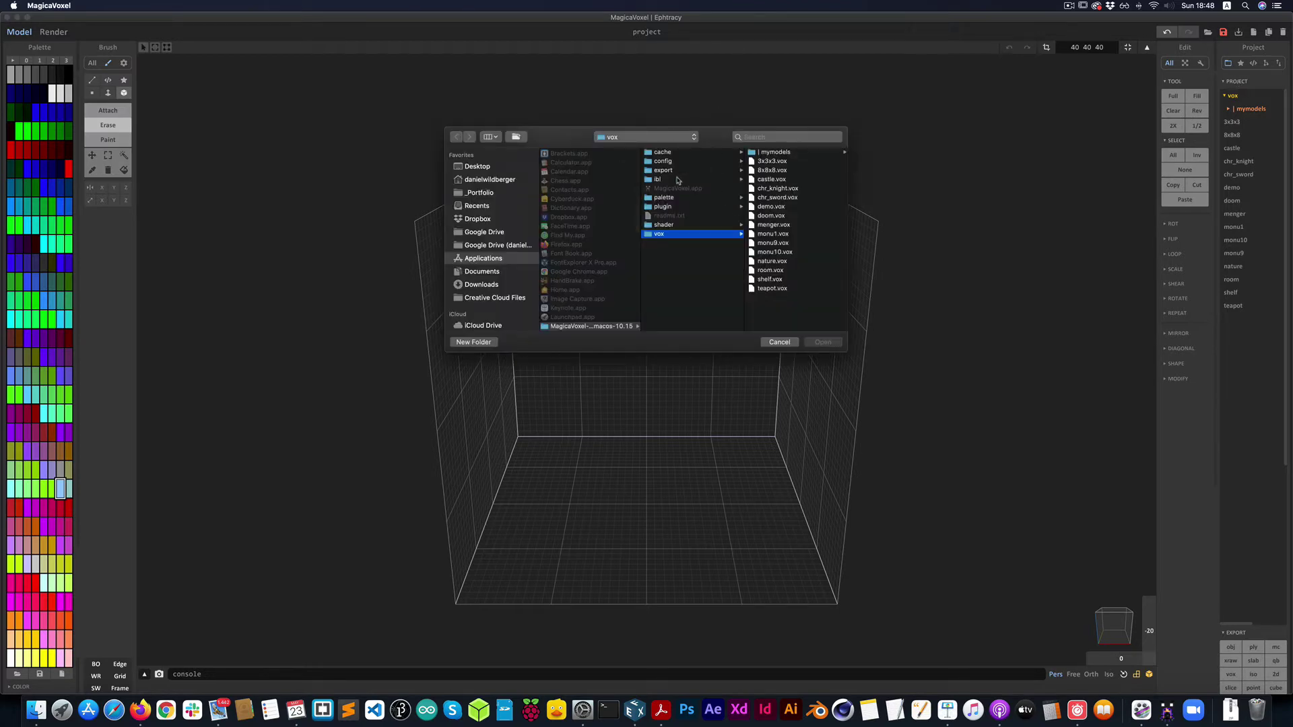
{"action": "left_click", "coordinate": [781, 342]}
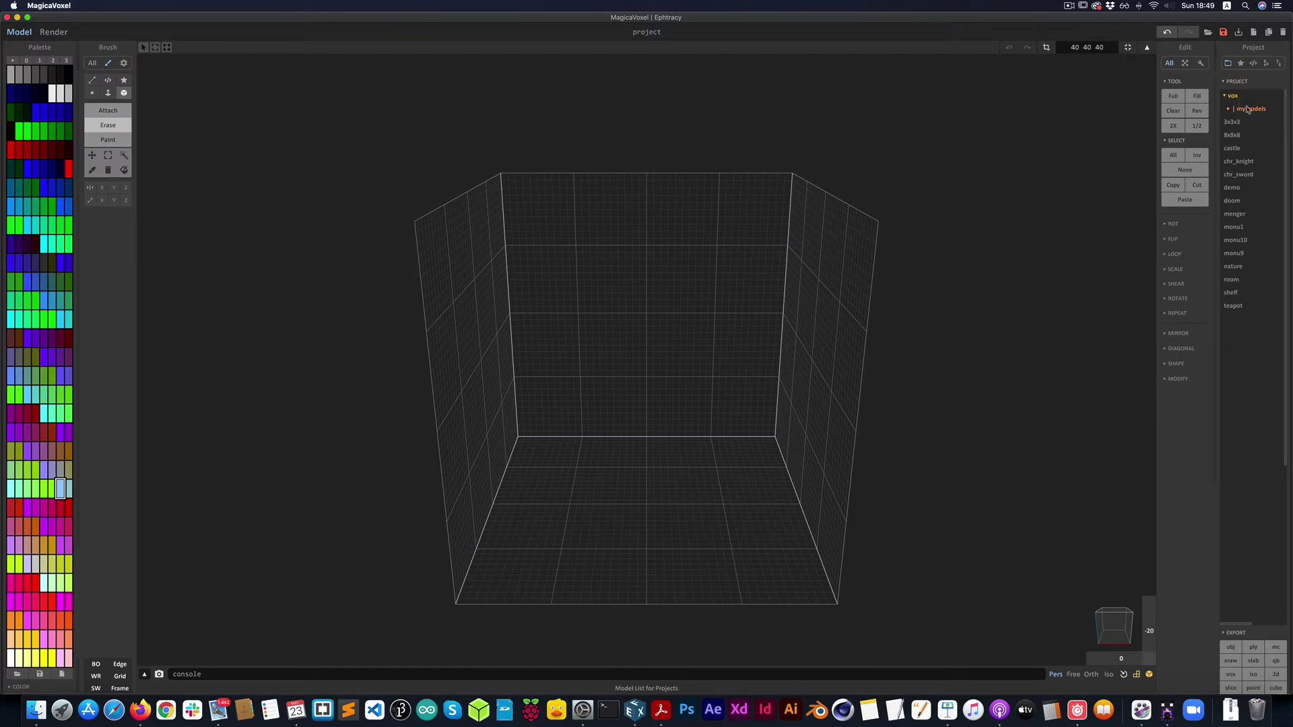
{"action": "left_click", "coordinate": [1227, 110]}
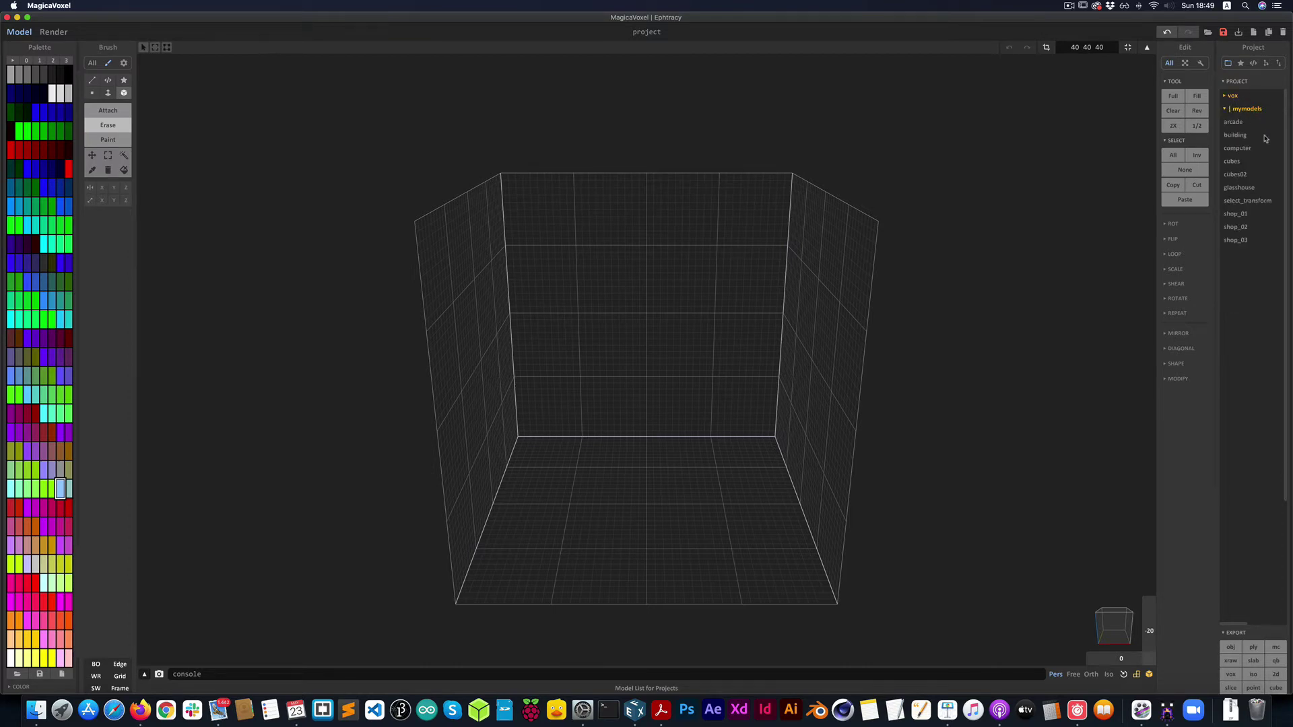
{"action": "left_click", "coordinate": [1226, 110]}
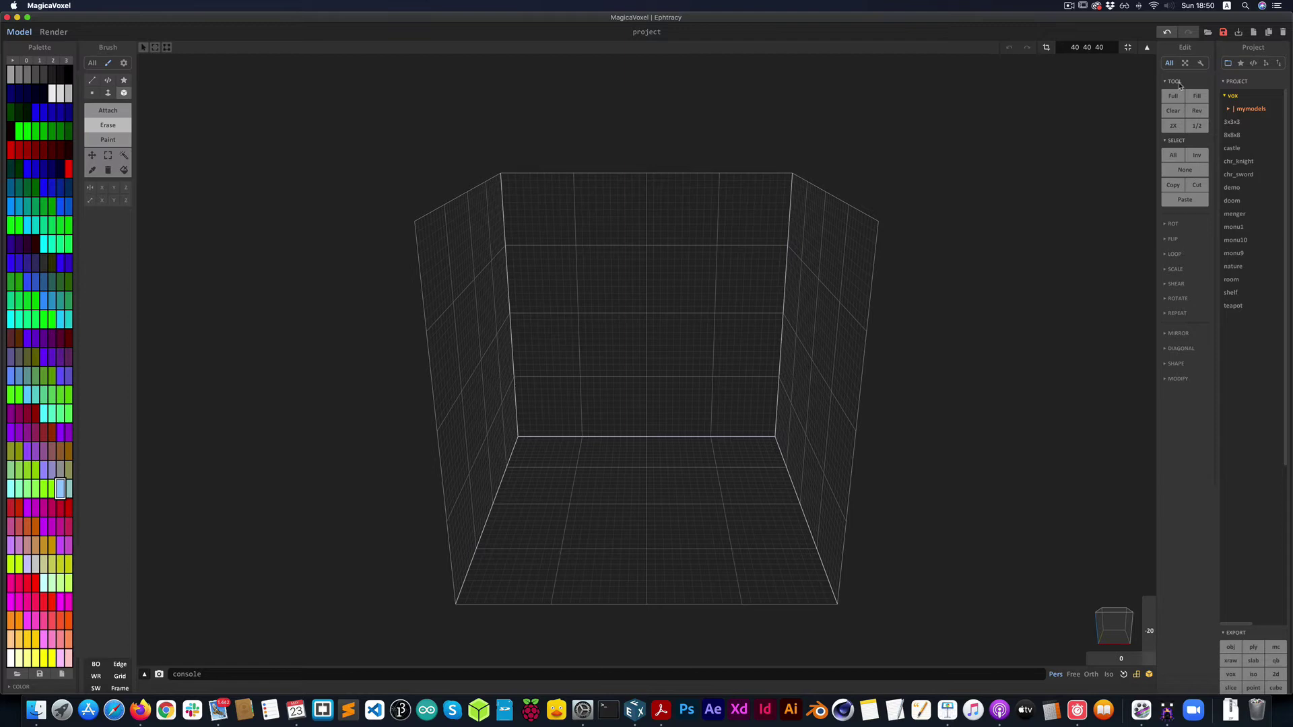
- Expand all collapsed editing sections, from Rot, Flip, Loop and Scale through Mirror and Diagonal to Shape and Modify
{"action": "left_click", "coordinate": [1168, 225]}
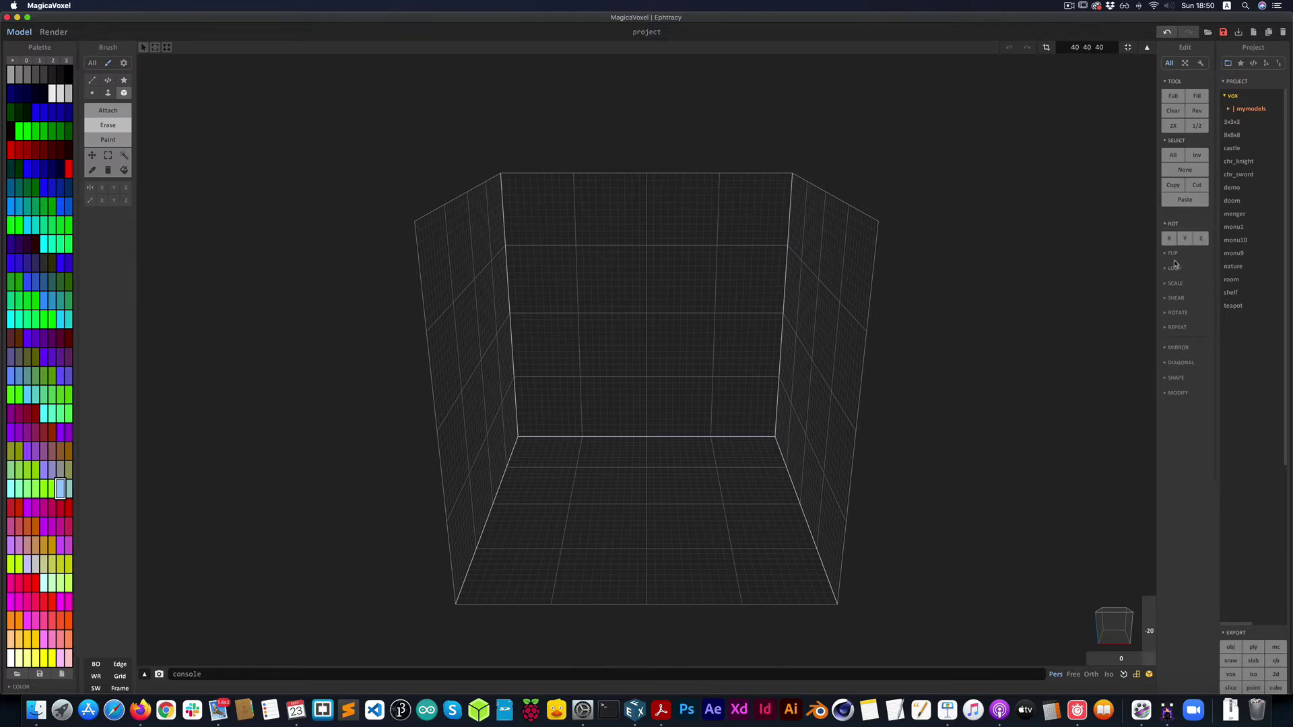
{"action": "left_click", "coordinate": [1171, 254]}
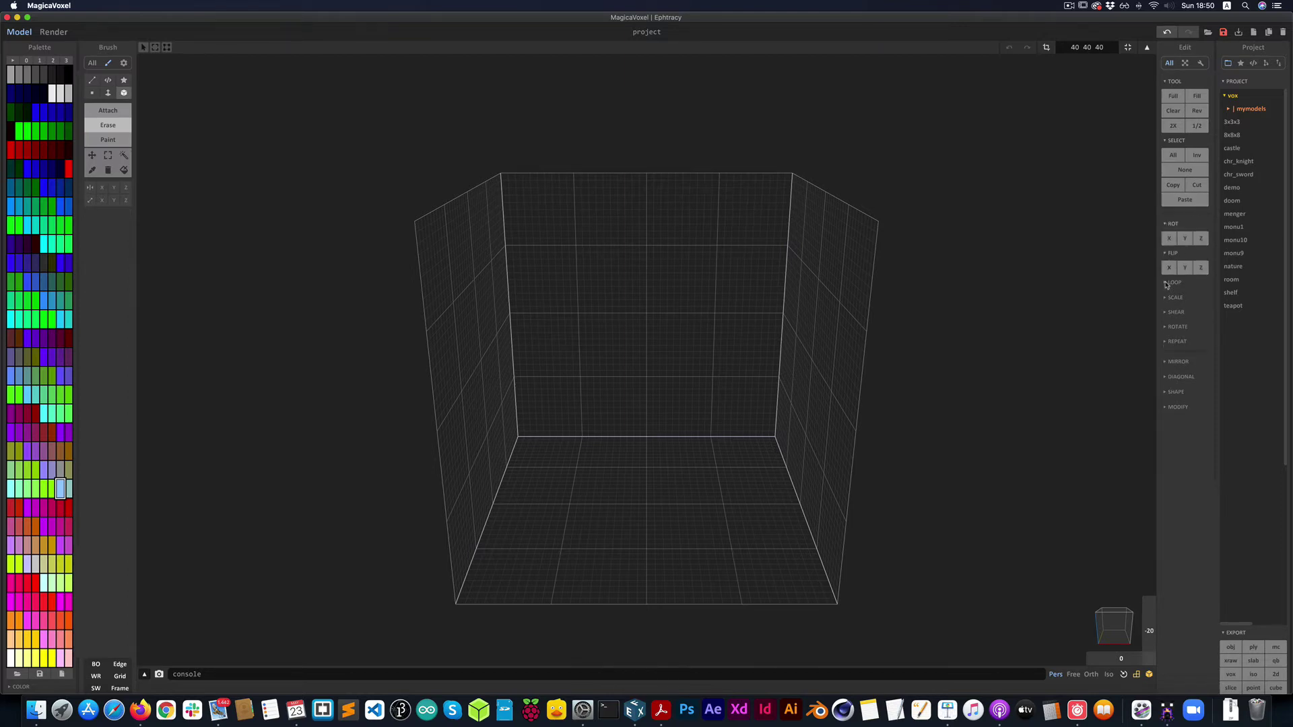
{"action": "left_click", "coordinate": [1167, 283]}
{"action": "left_click", "coordinate": [1169, 326]}
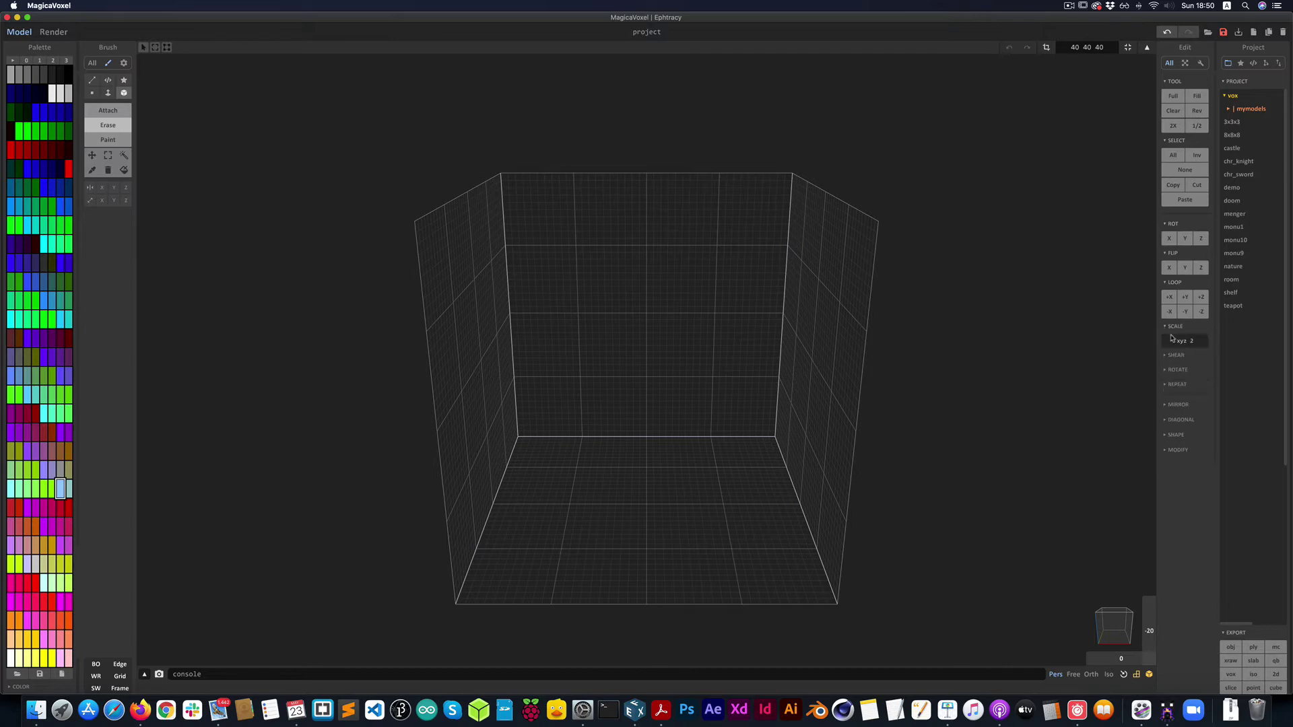
{"action": "left_click", "coordinate": [1170, 355]}
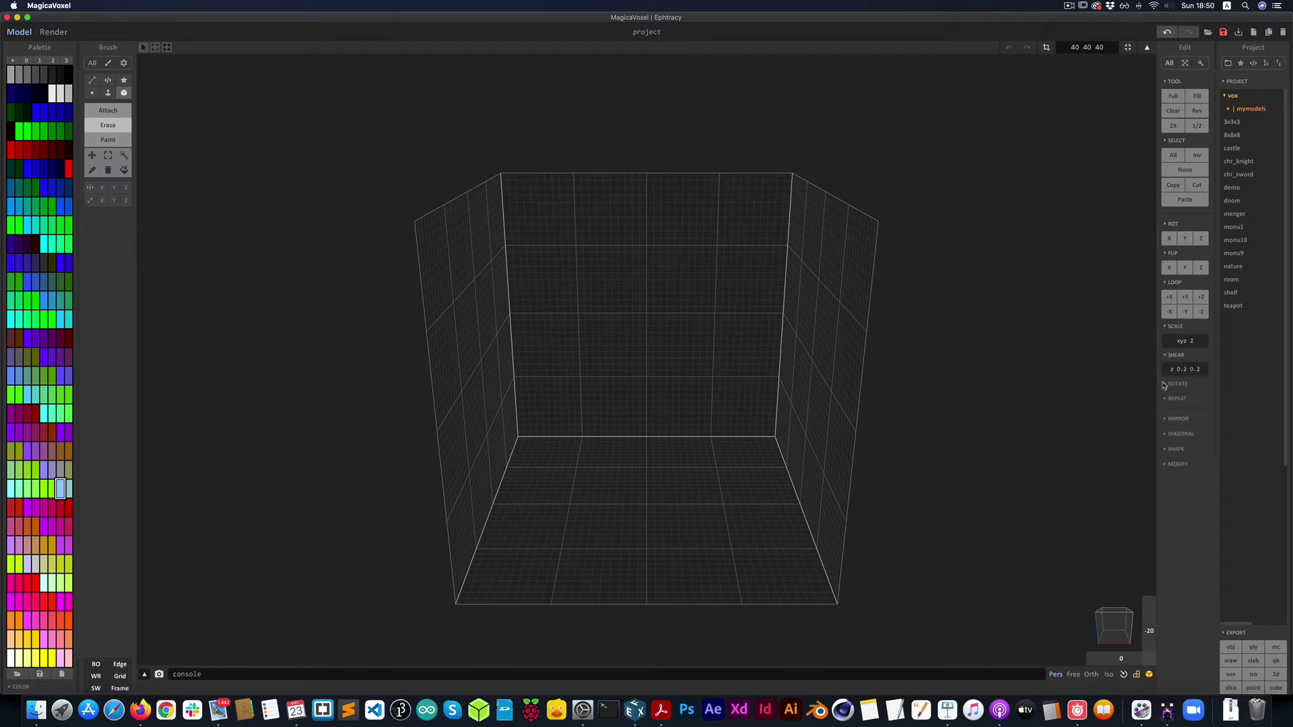
{"action": "left_click", "coordinate": [1164, 383]}
{"action": "left_click", "coordinate": [1165, 413]}
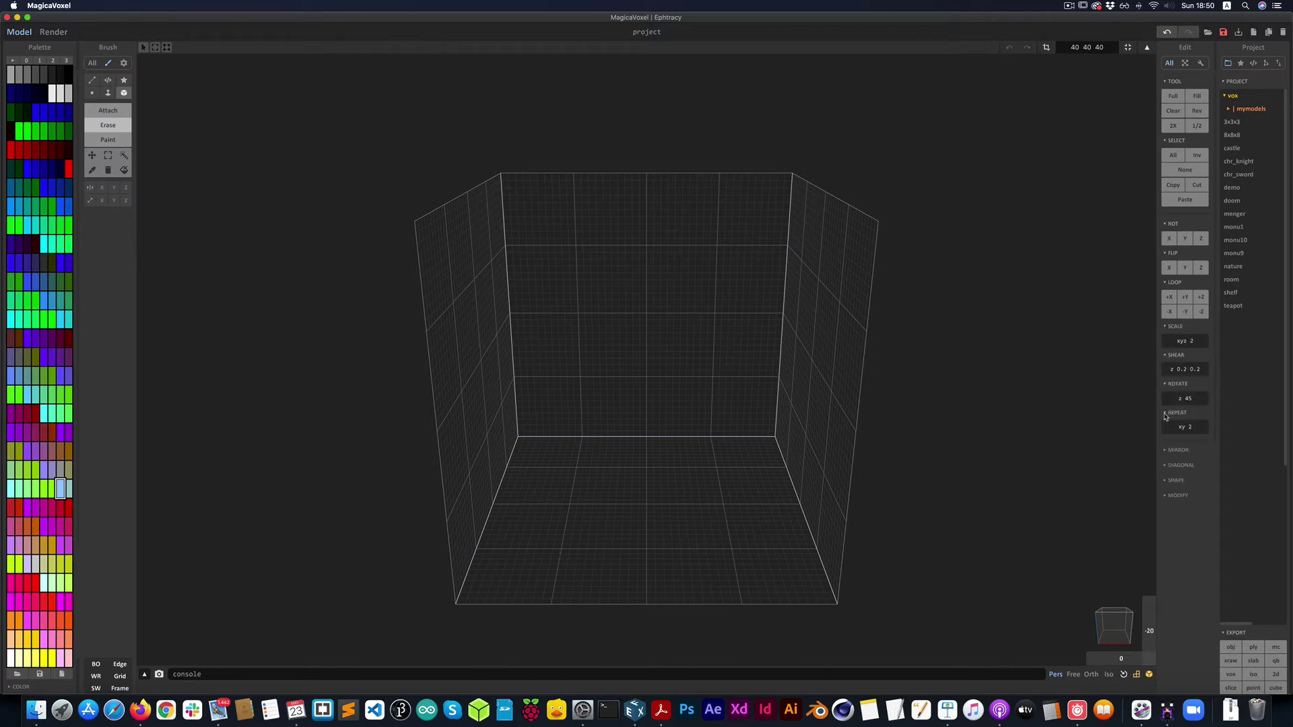
{"action": "left_click", "coordinate": [1165, 449]}
{"action": "left_click", "coordinate": [1166, 480]}
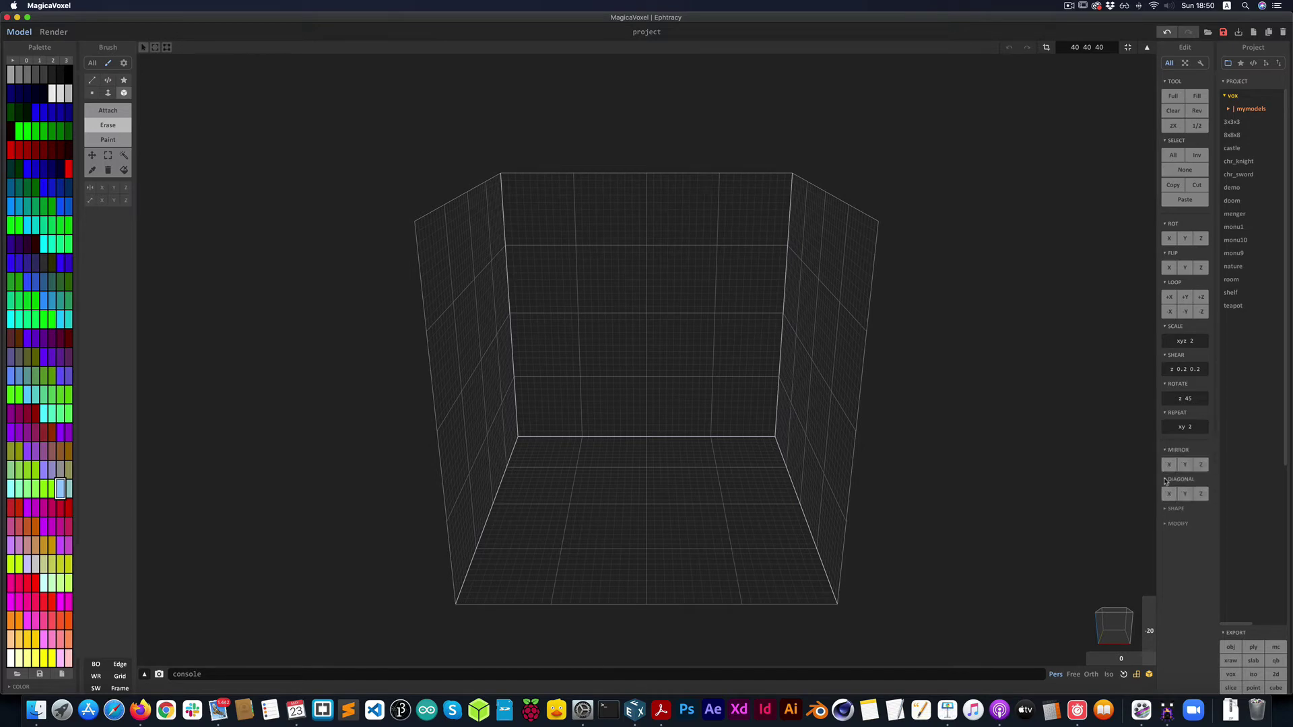
{"action": "left_click", "coordinate": [1168, 509]}
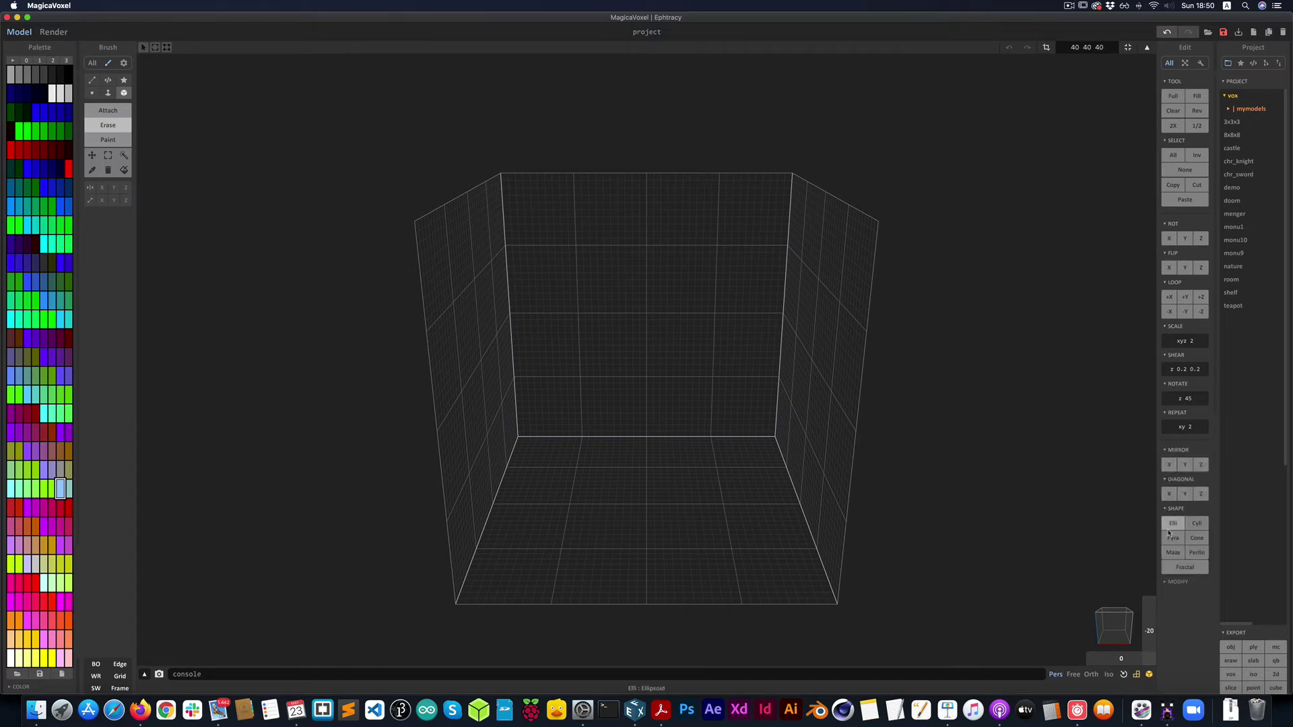
{"action": "left_click", "coordinate": [1167, 583]}
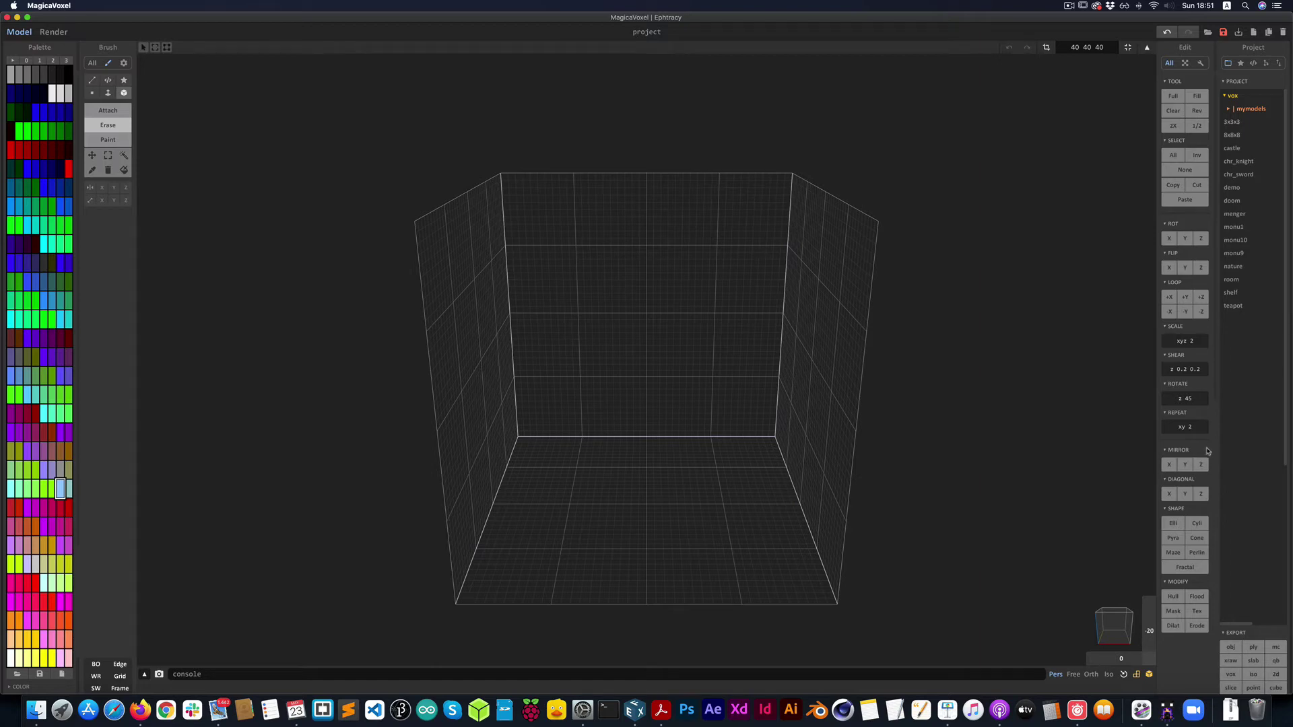
- Try out the Ellipsoid, Pyramid and Maze shapes in the empty volume, removing each one again
{"action": "left_click", "coordinate": [1176, 526]}
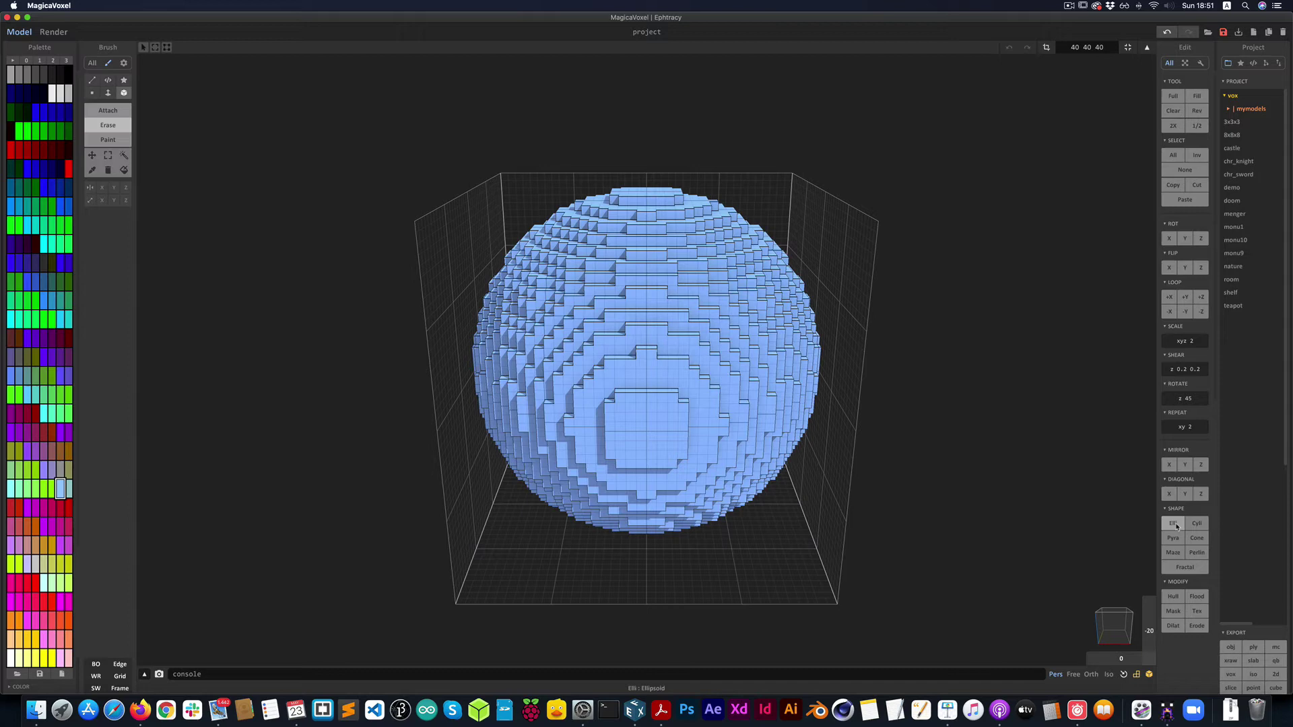
{"action": "key", "text": "Delete"}
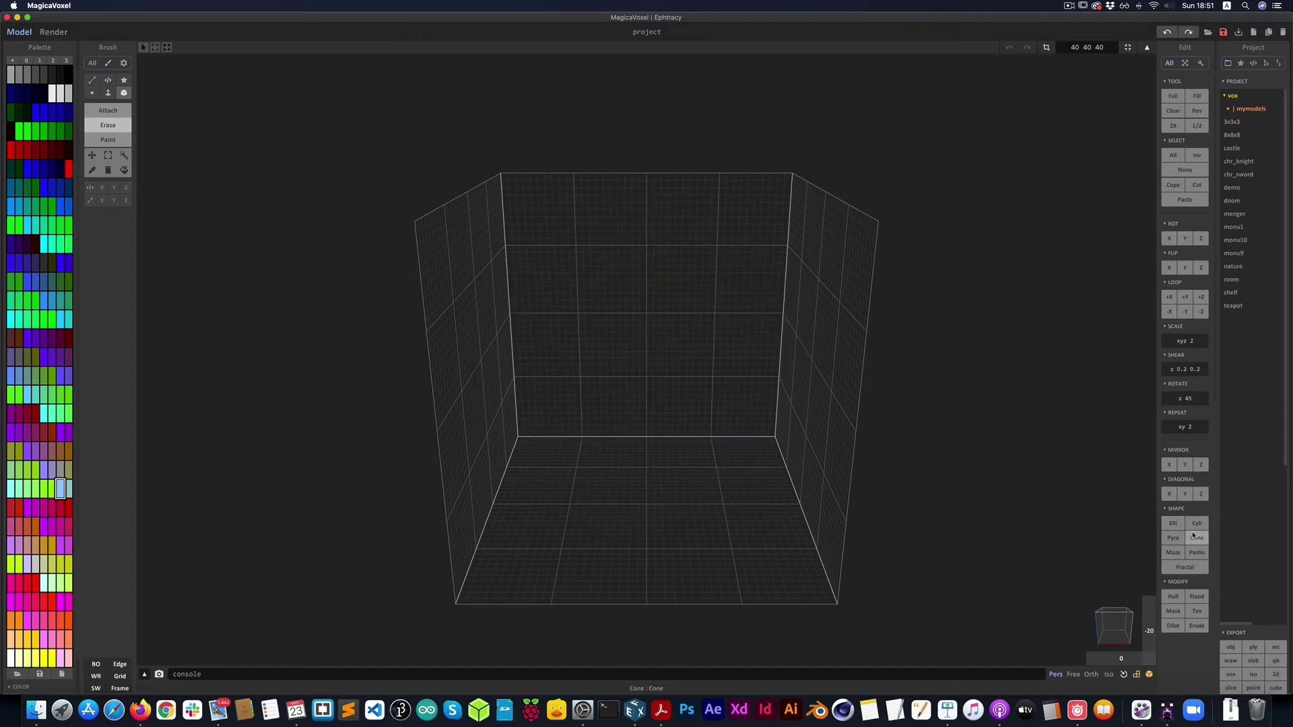
{"action": "left_click", "coordinate": [1176, 538]}
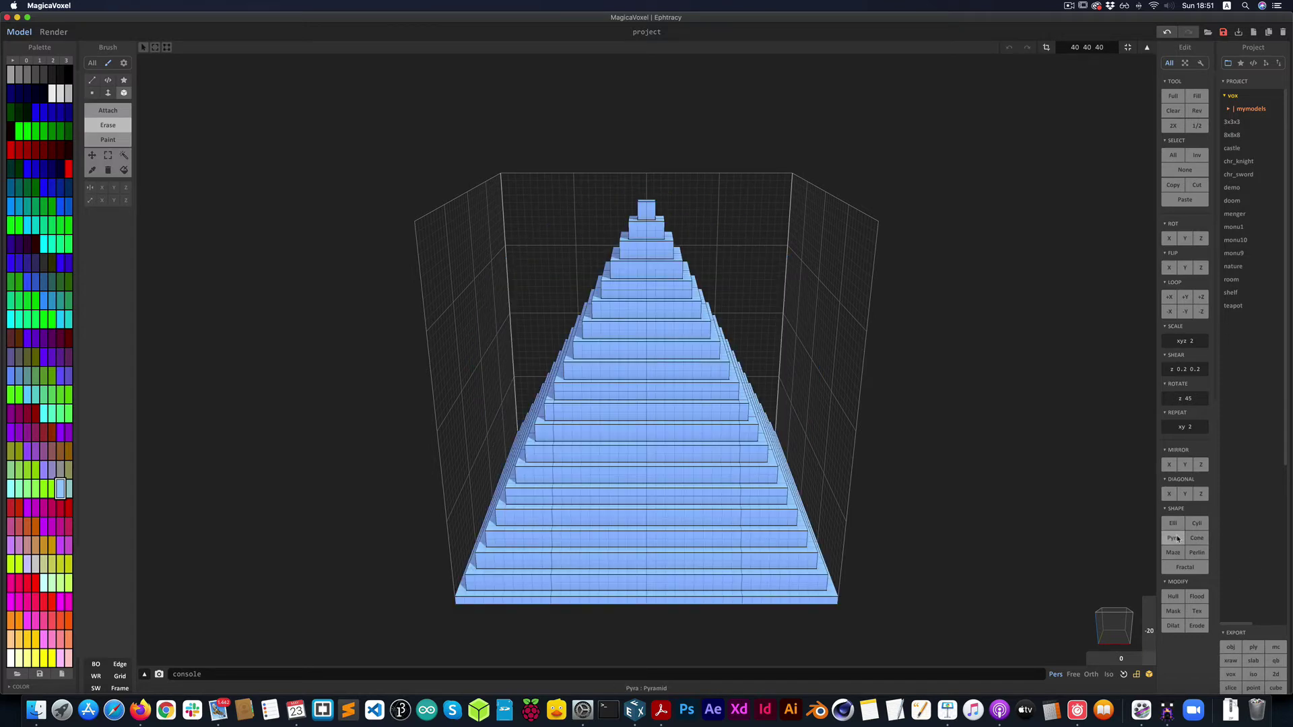
{"action": "key", "text": "Delete"}
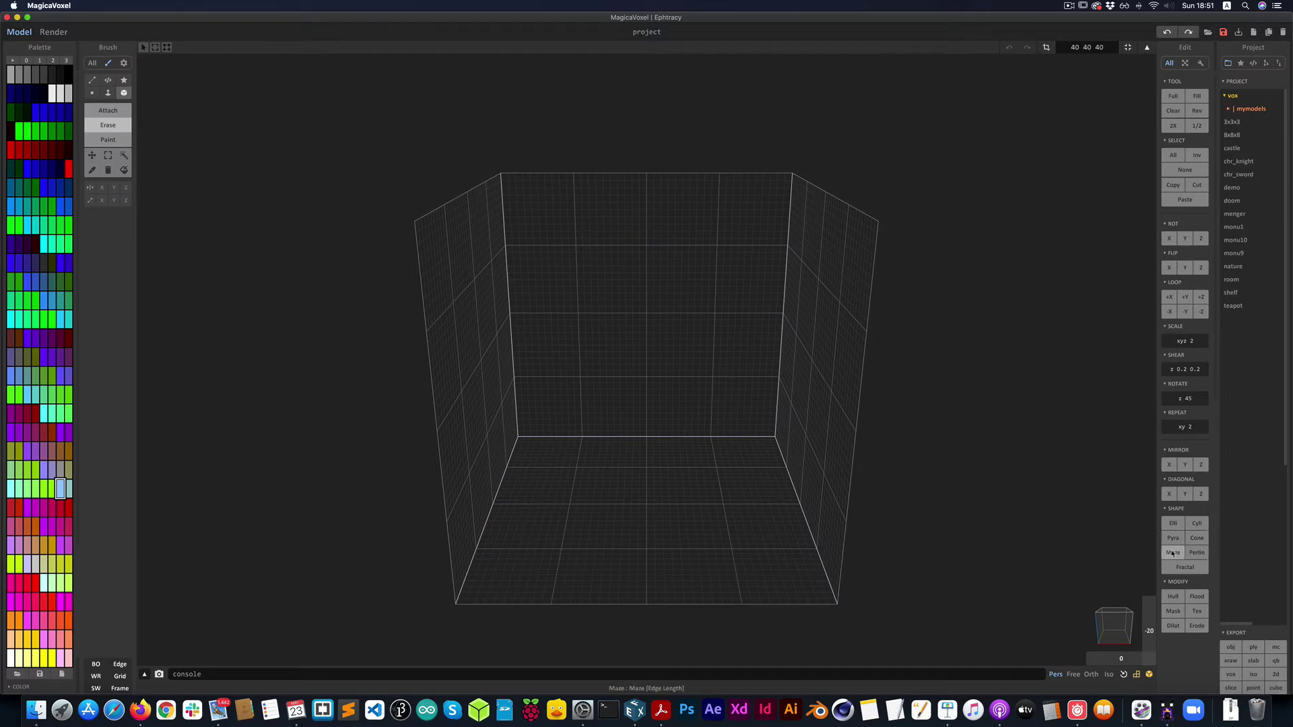
{"action": "left_click", "coordinate": [1173, 553]}
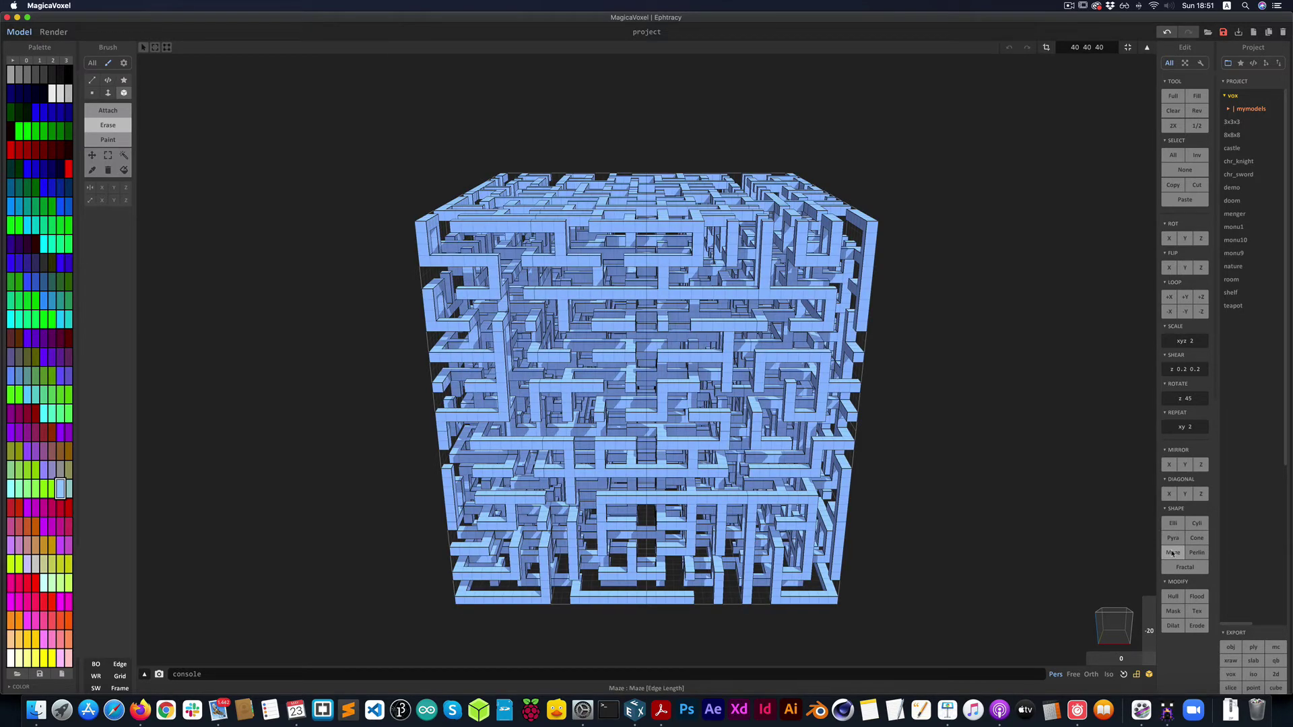
{"action": "key", "text": "super+z"}
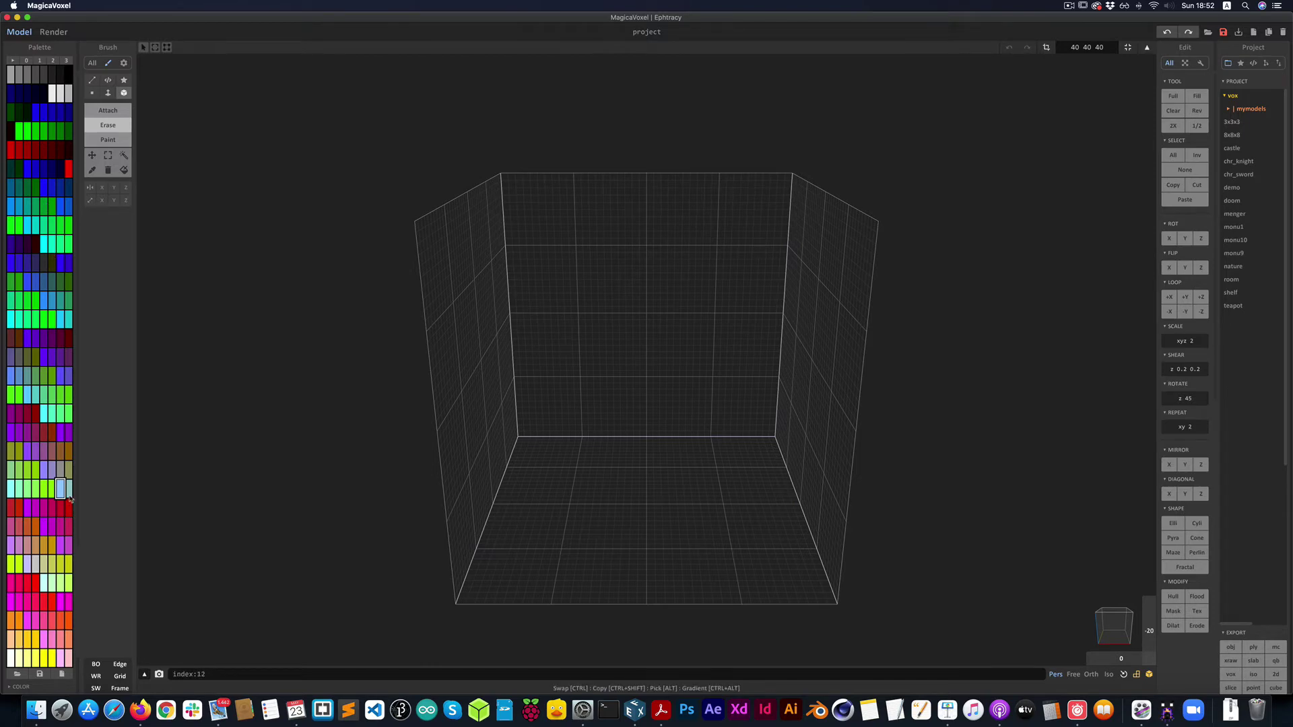
- Expand the colour controls below the palette and inspect the selected light blue's HEX value without changing it
{"action": "left_click", "coordinate": [10, 688]}
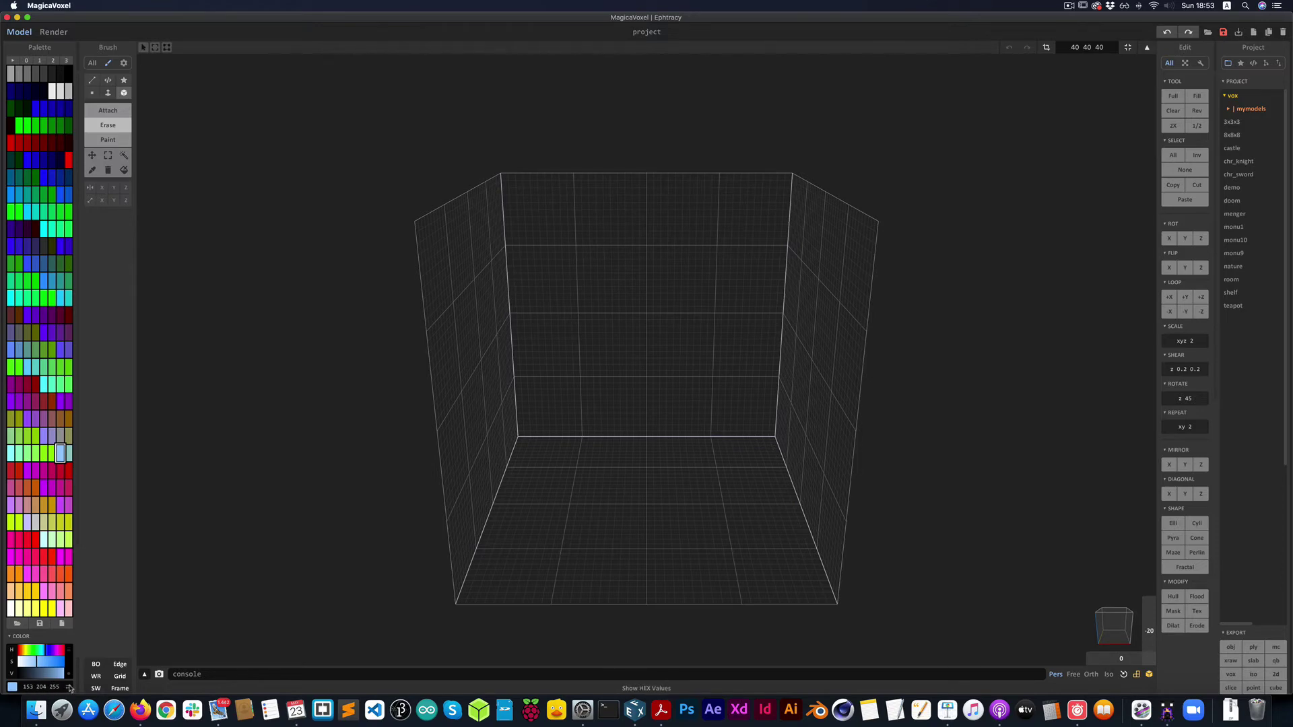
{"action": "left_click", "coordinate": [69, 687]}
{"action": "left_click", "coordinate": [22, 687]}
{"action": "key", "text": "Return"}
- Show all brush options and go through the Face, Voxel, Geometry and Voxel Shader modes, ending with Box mode
{"action": "left_click", "coordinate": [93, 64]}
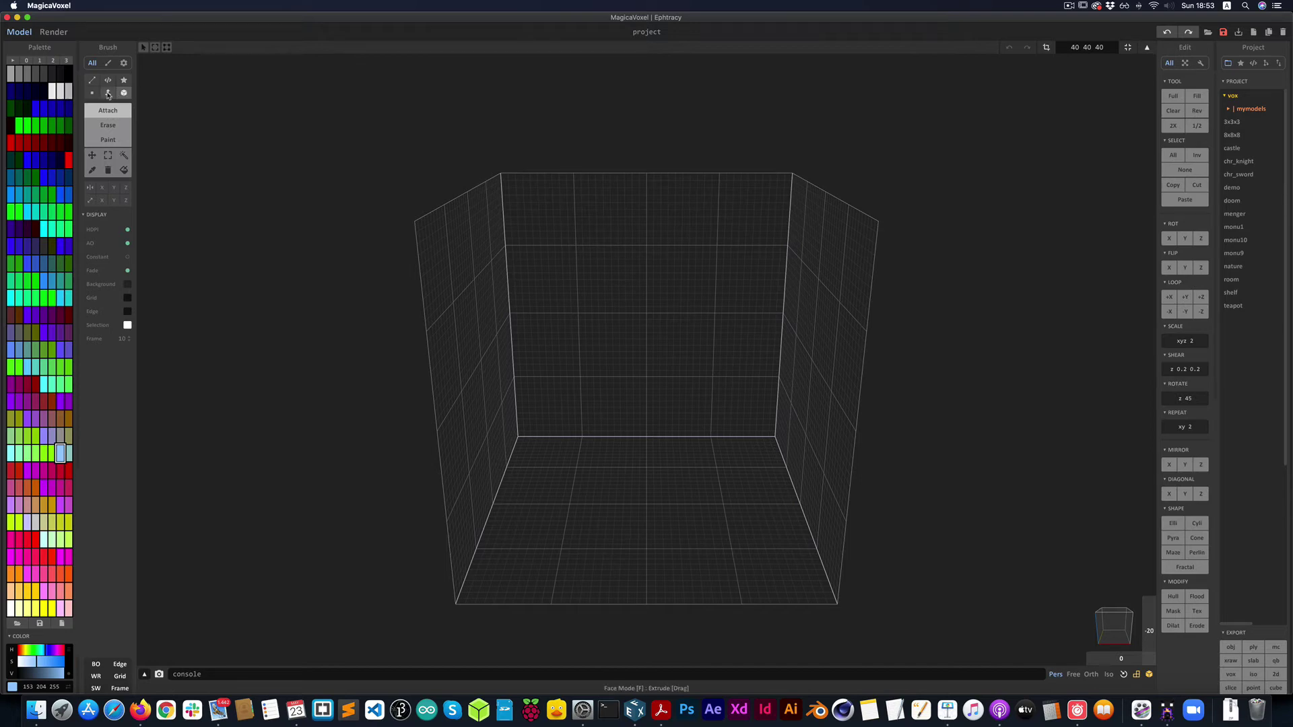
{"action": "left_click", "coordinate": [108, 93]}
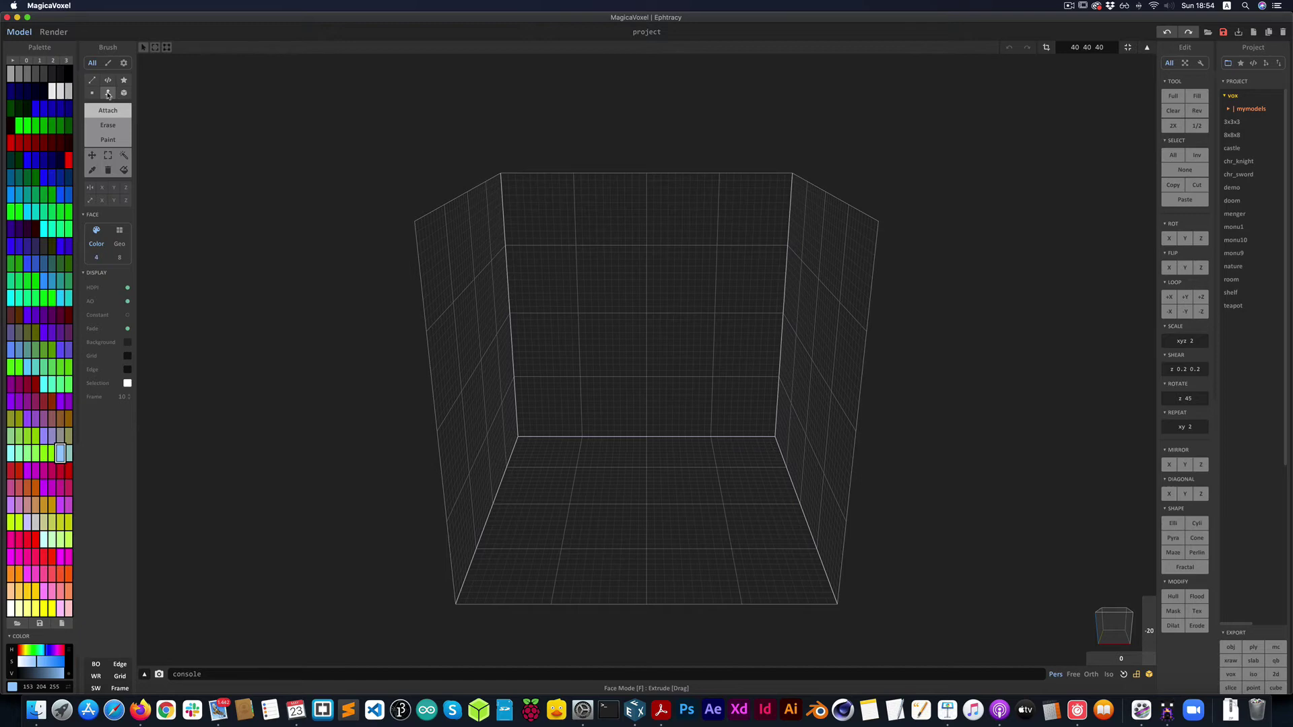
{"action": "left_click", "coordinate": [92, 93]}
{"action": "left_click", "coordinate": [92, 80]}
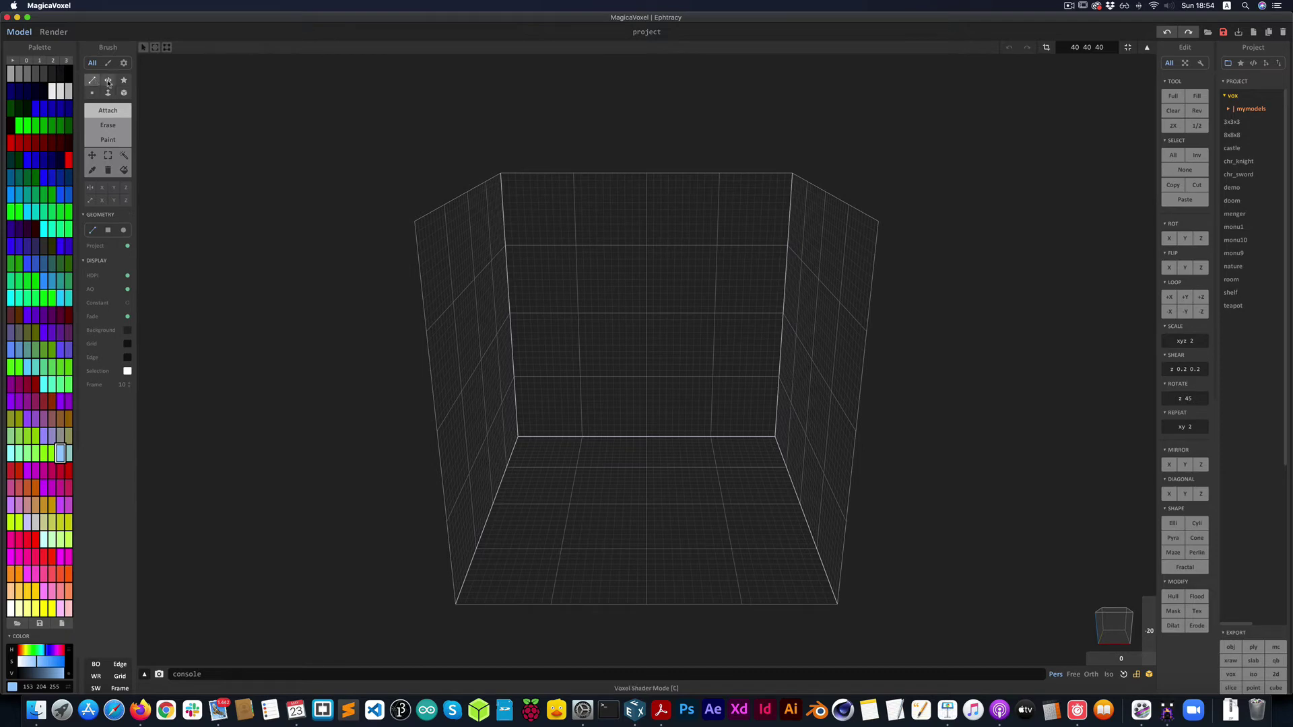
{"action": "left_click", "coordinate": [106, 81]}
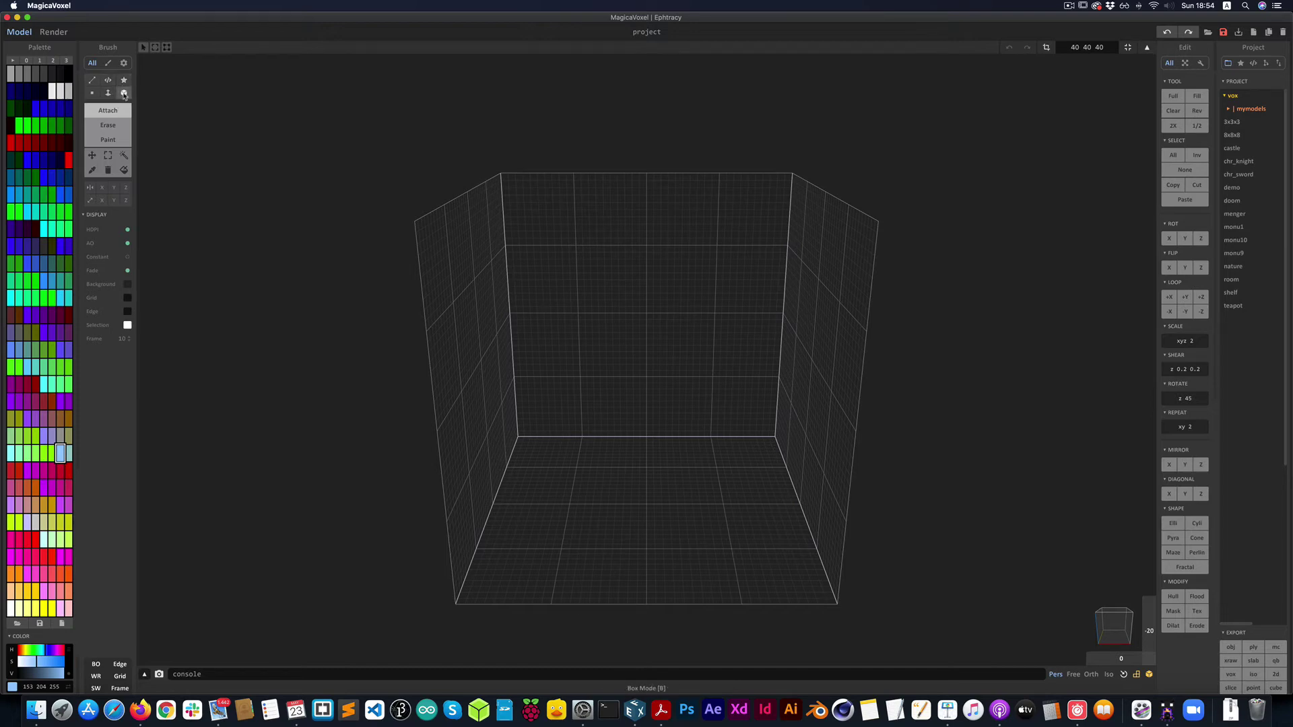
{"action": "left_click", "coordinate": [108, 93]}
{"action": "left_click", "coordinate": [124, 93]}
{"action": "left_click", "coordinate": [109, 94]}
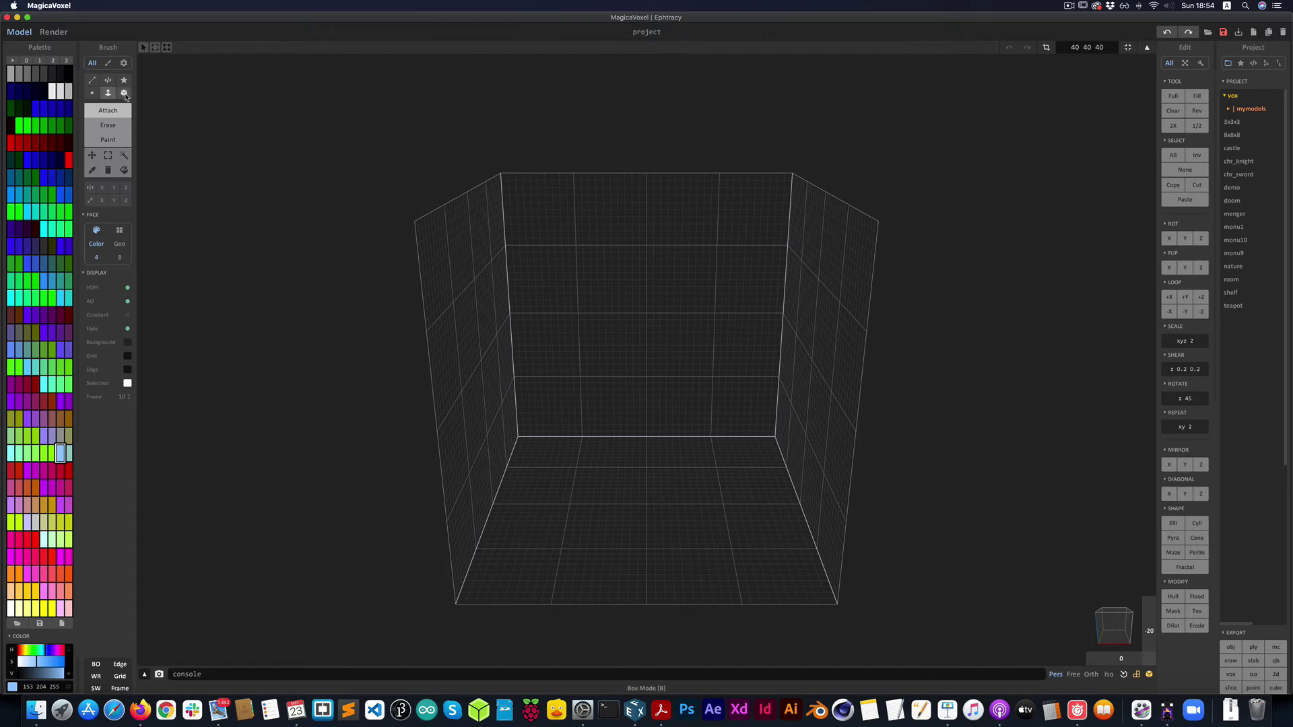
{"action": "left_click", "coordinate": [124, 93]}
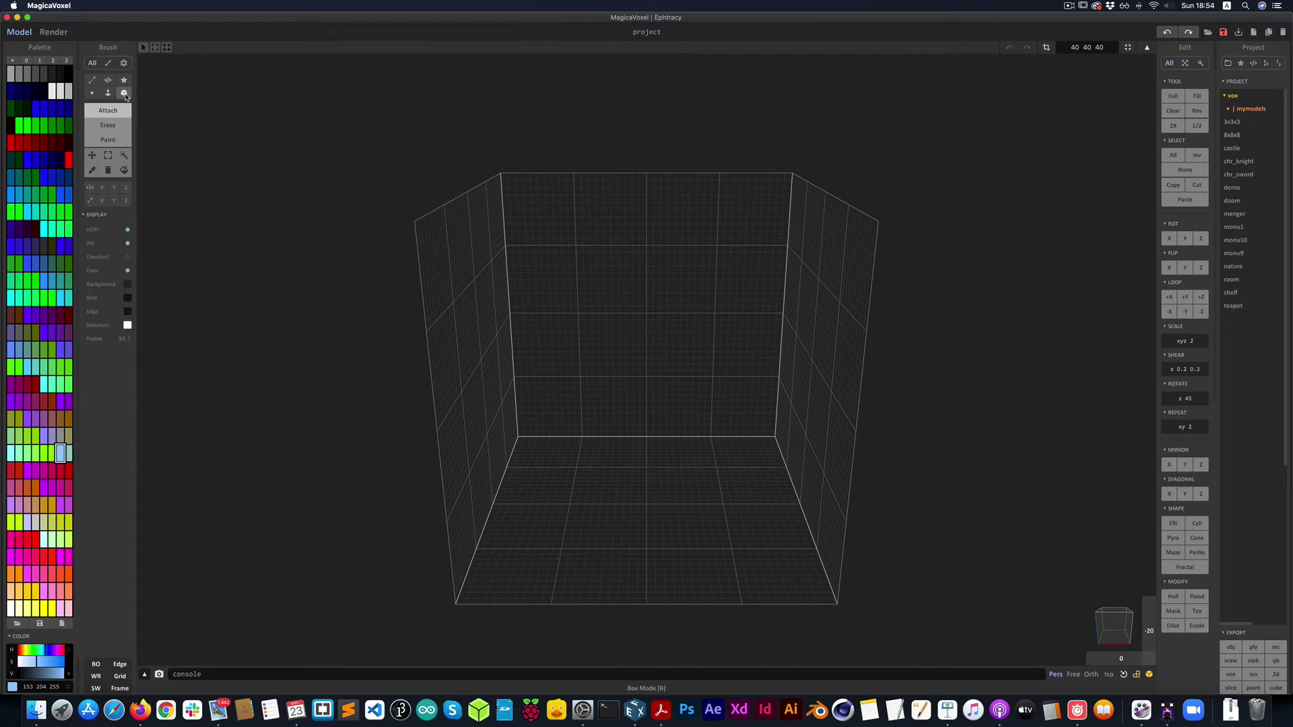
- Set the brush action to Paint and try several palette colours, ending with the dark blue 0 0 153
{"action": "left_click", "coordinate": [115, 127]}
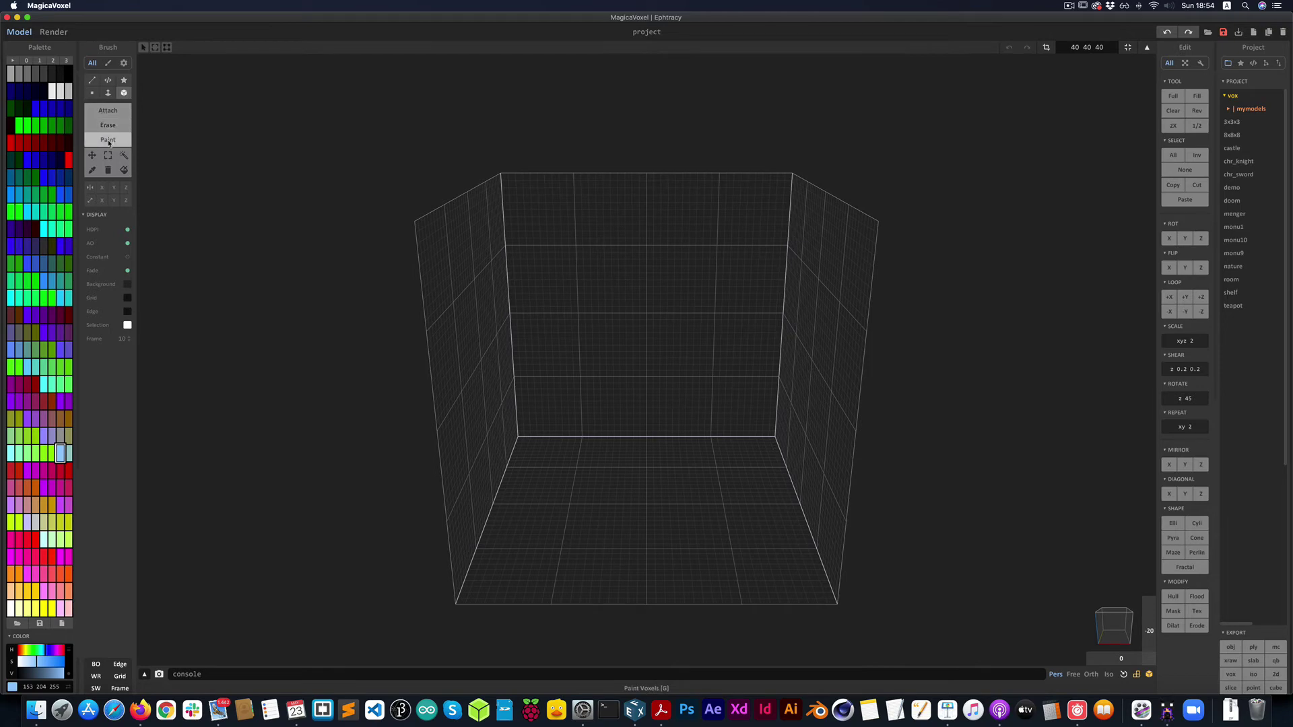
{"action": "left_click", "coordinate": [108, 142]}
{"action": "left_click", "coordinate": [44, 367]}
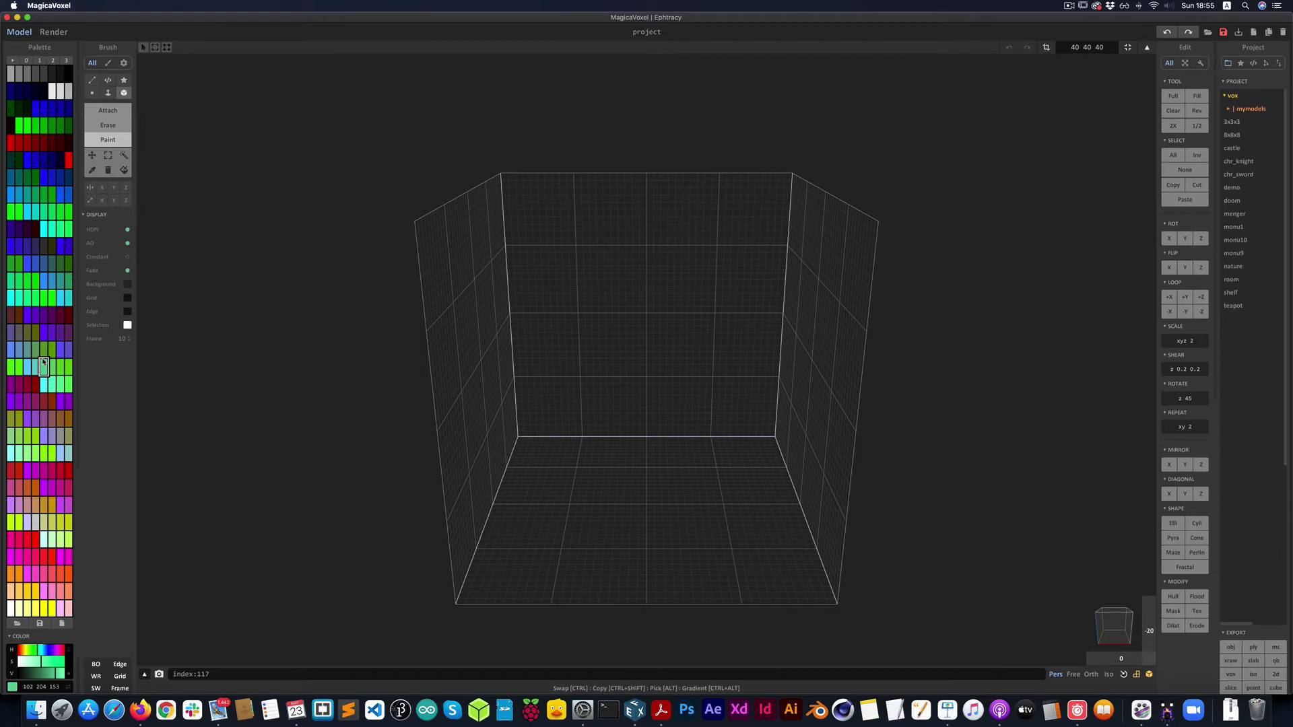
{"action": "left_click", "coordinate": [20, 332]}
{"action": "left_click", "coordinate": [28, 247]}
{"action": "left_click", "coordinate": [44, 160]}
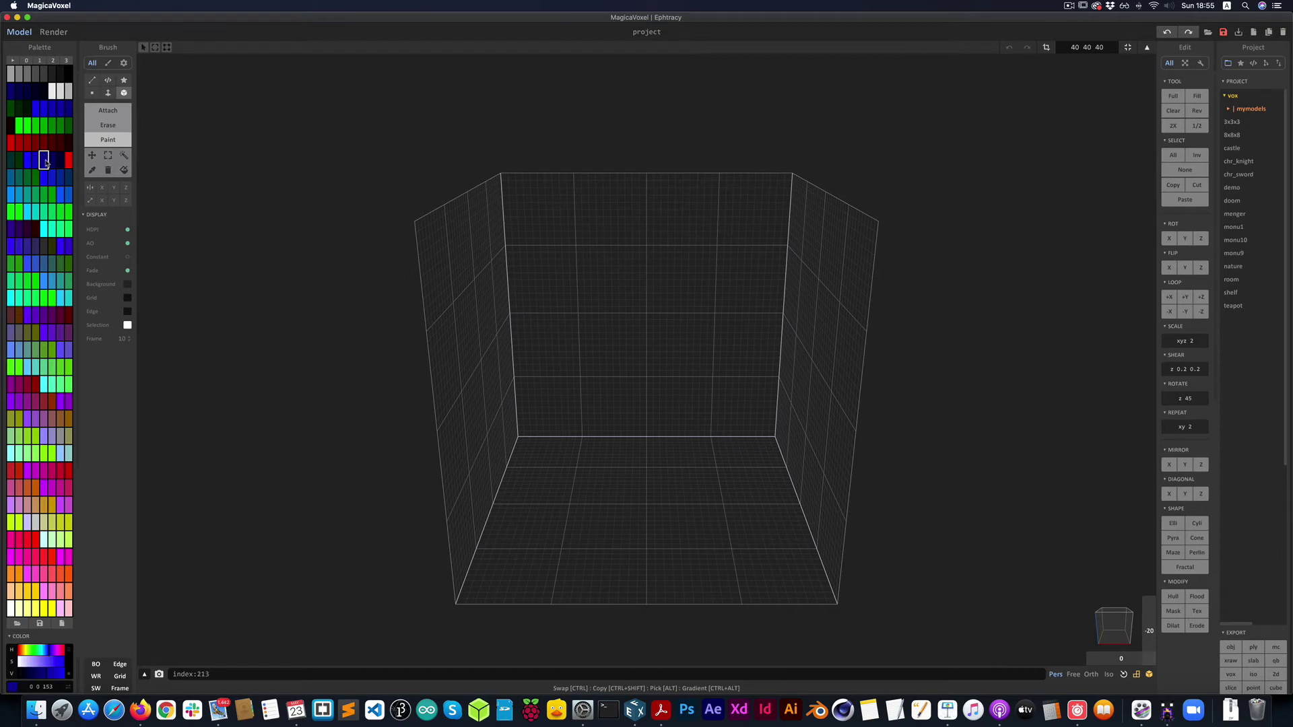
- Activate the Transform tool and cycle through its modes, including Wrap/Crop and Rotate, ending with Move/Loop
{"action": "left_click", "coordinate": [93, 156]}
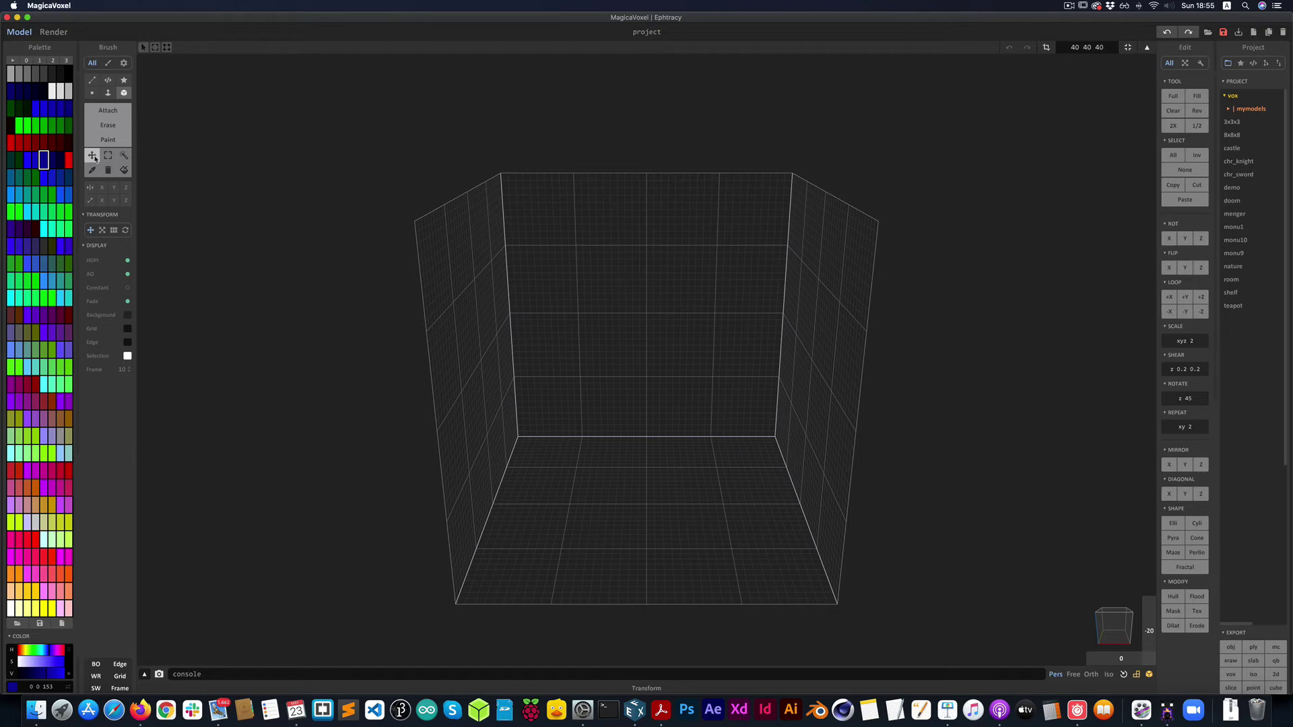
{"action": "left_click", "coordinate": [124, 230]}
{"action": "left_click", "coordinate": [102, 231]}
{"action": "left_click", "coordinate": [114, 231]}
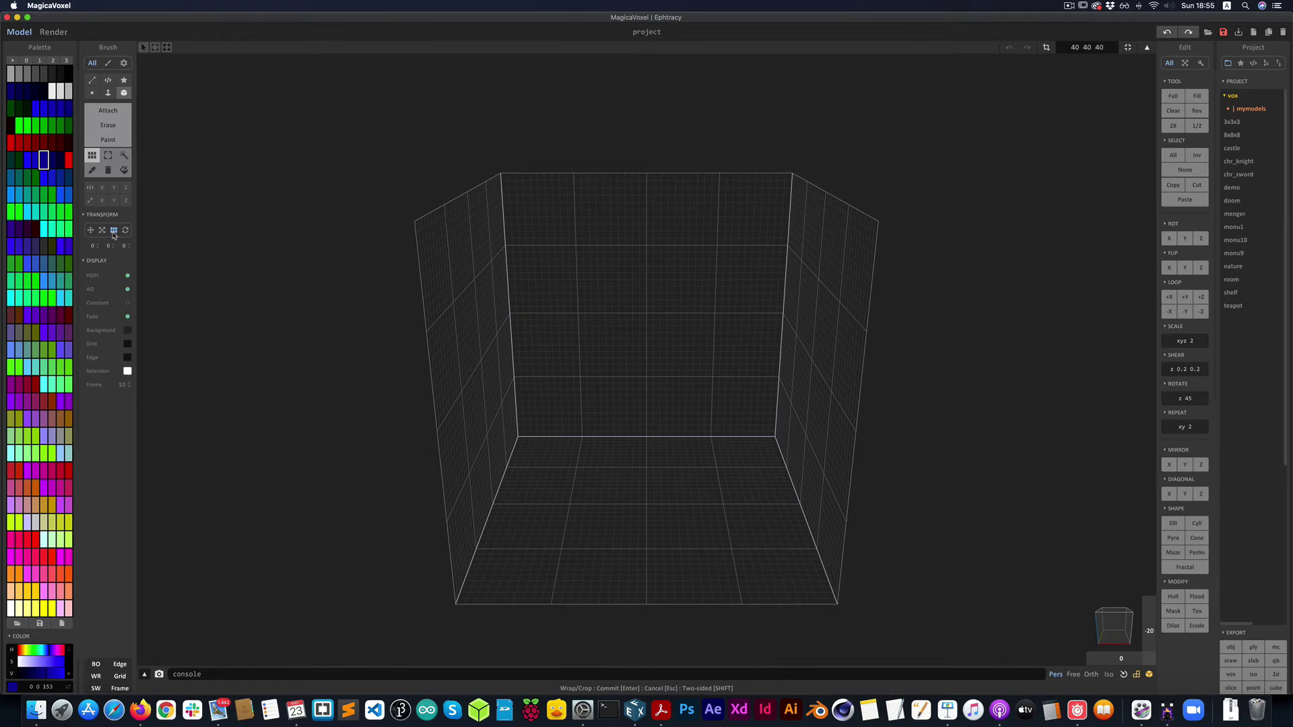
{"action": "left_click", "coordinate": [125, 231]}
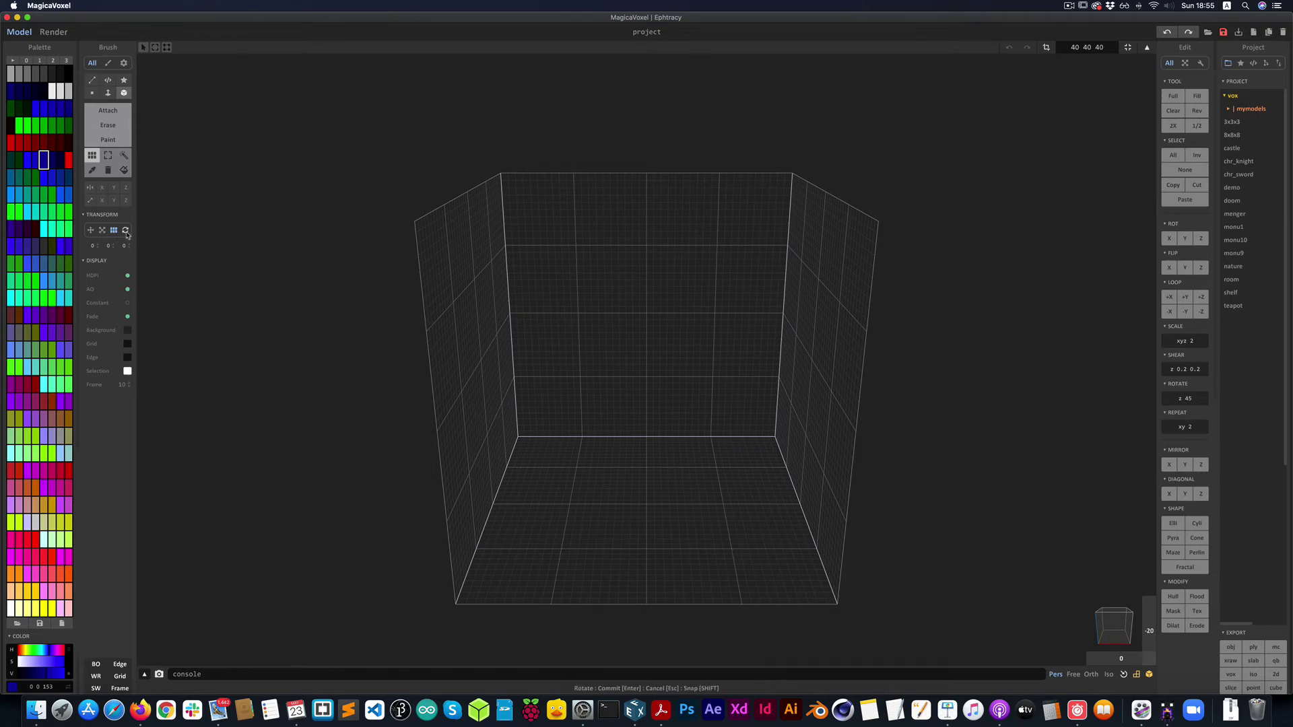
{"action": "left_click", "coordinate": [91, 230]}
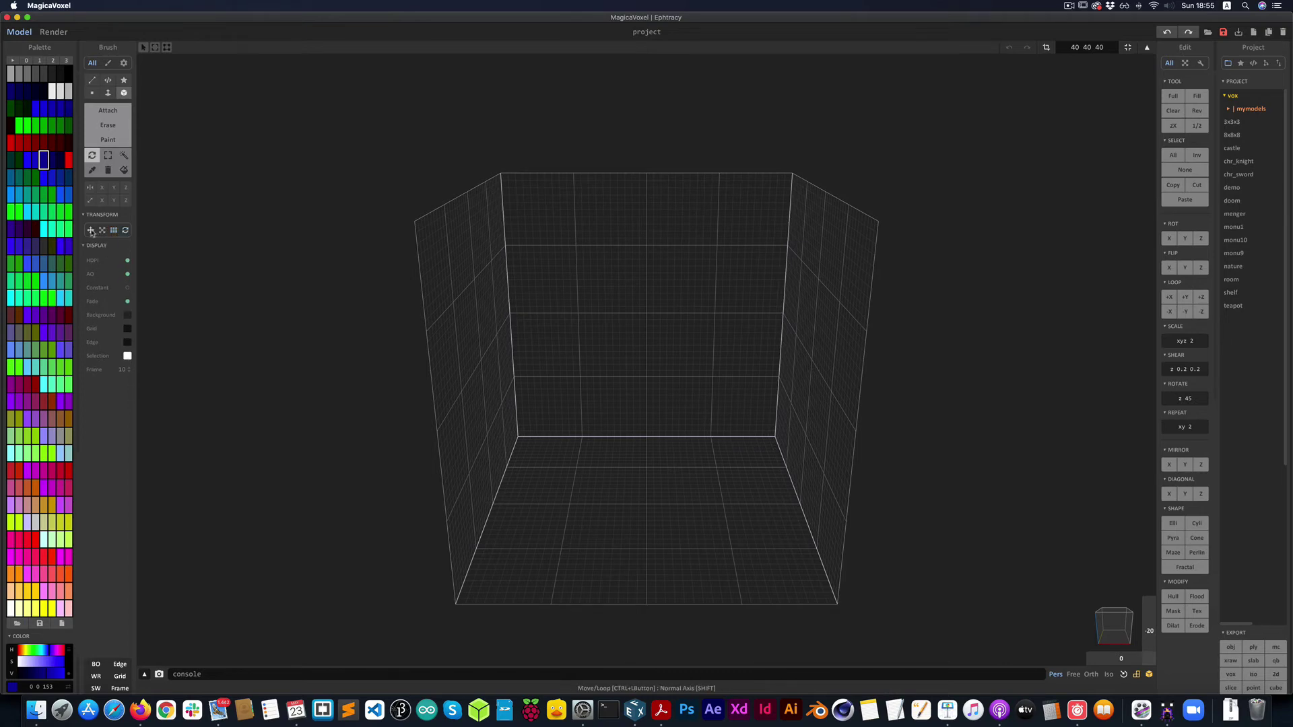
- Activate the Marquee Select tool and go through its selection modes, ending with Rect Select
{"action": "left_click", "coordinate": [108, 156]}
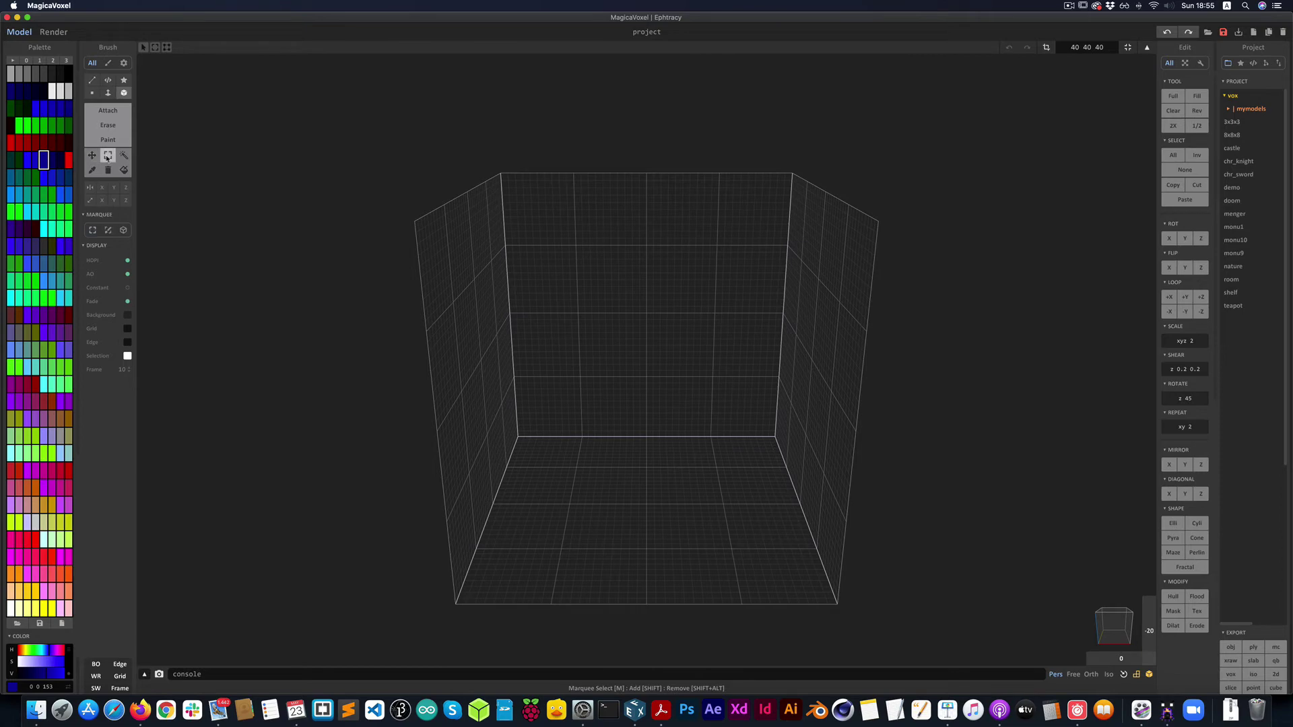
{"action": "left_click", "coordinate": [123, 231]}
{"action": "left_click", "coordinate": [94, 231]}
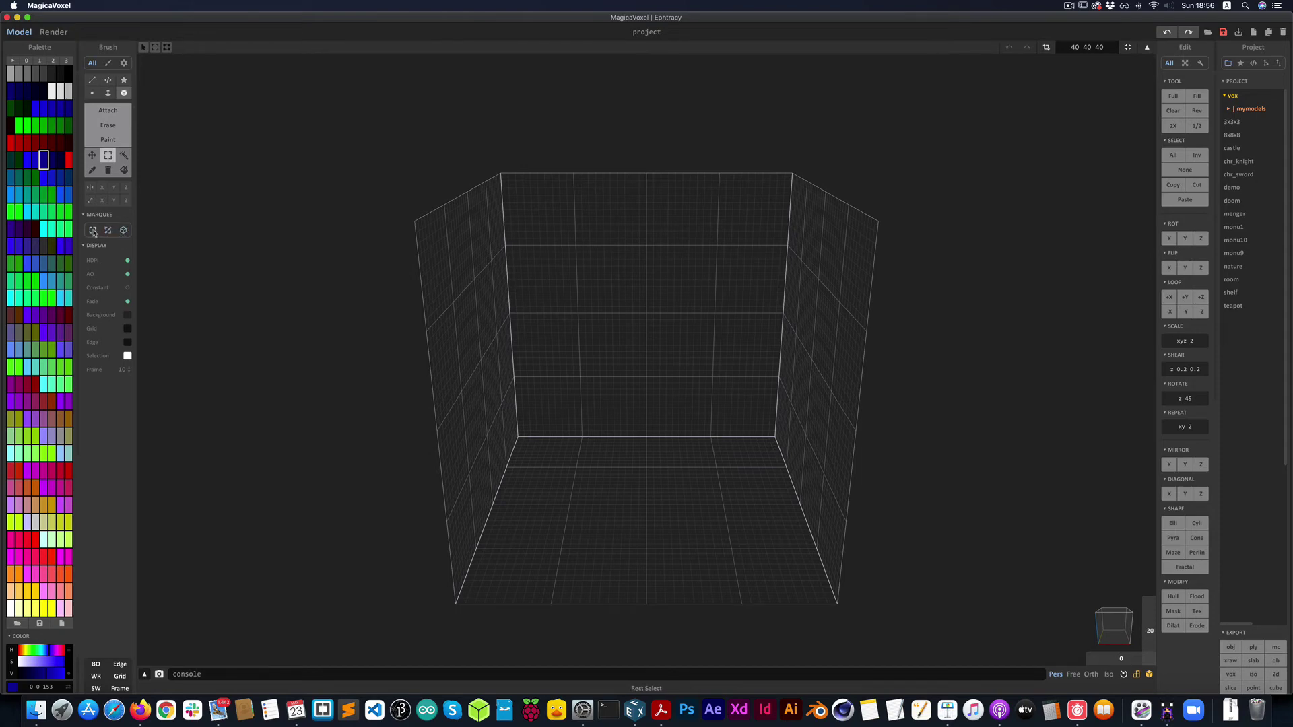
- Activate the Region selection tool and go through its Same Palette Color and Connected Region modes
{"action": "left_click", "coordinate": [124, 155]}
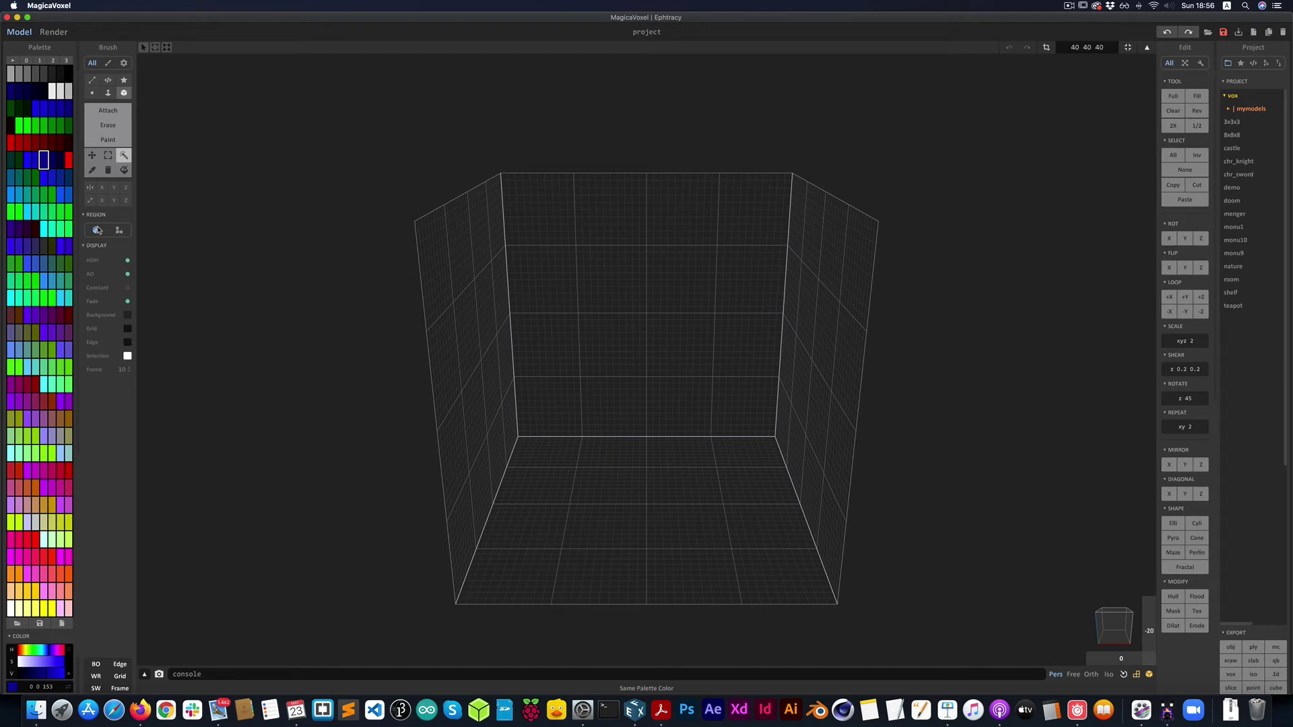
{"action": "left_click", "coordinate": [120, 231]}
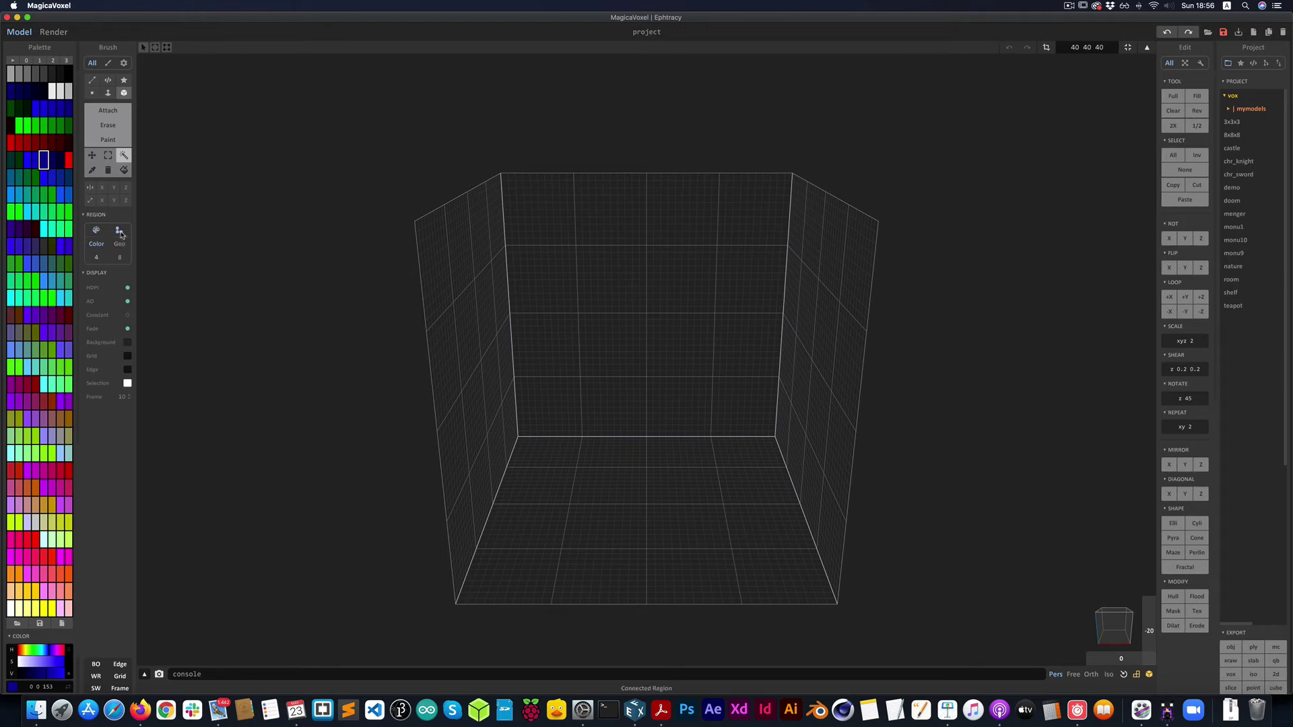
{"action": "left_click", "coordinate": [121, 232]}
- Go through the voxel color picker and Region Remove tools, ending with the paint bucket tool
{"action": "left_click", "coordinate": [92, 171]}
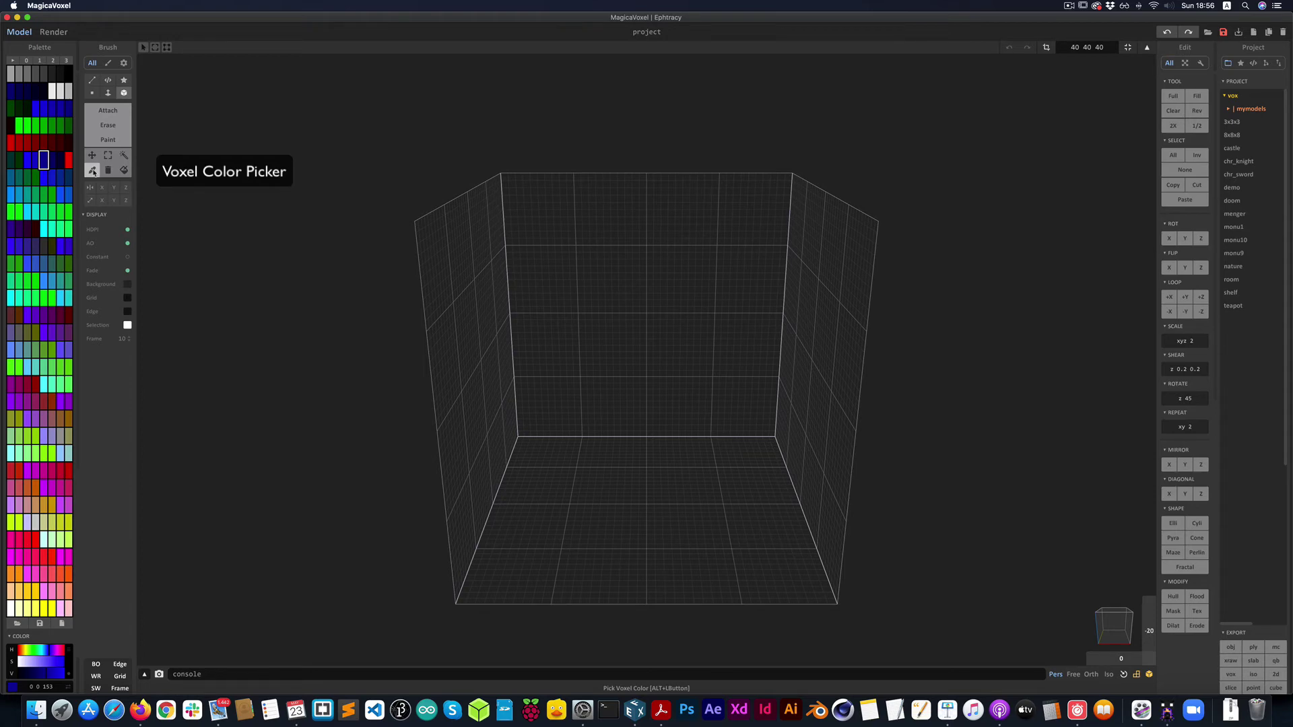
{"action": "left_click", "coordinate": [107, 171]}
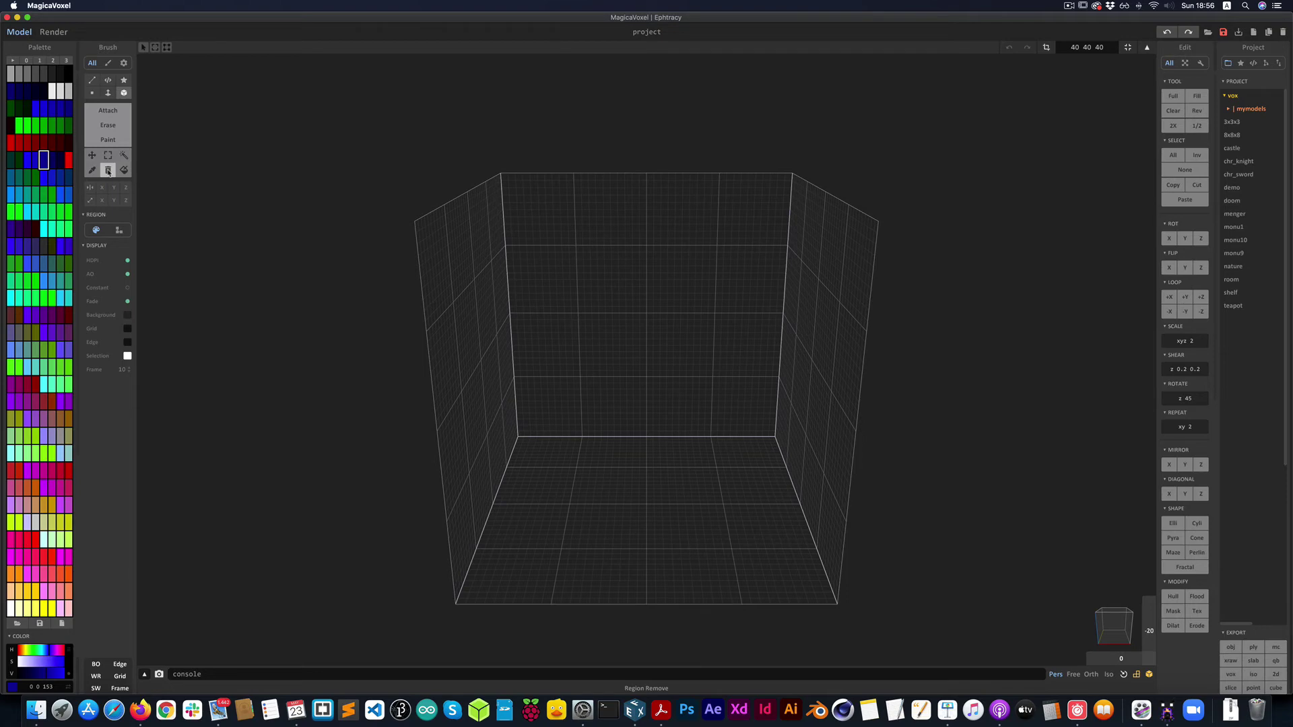
{"action": "left_click", "coordinate": [125, 171]}
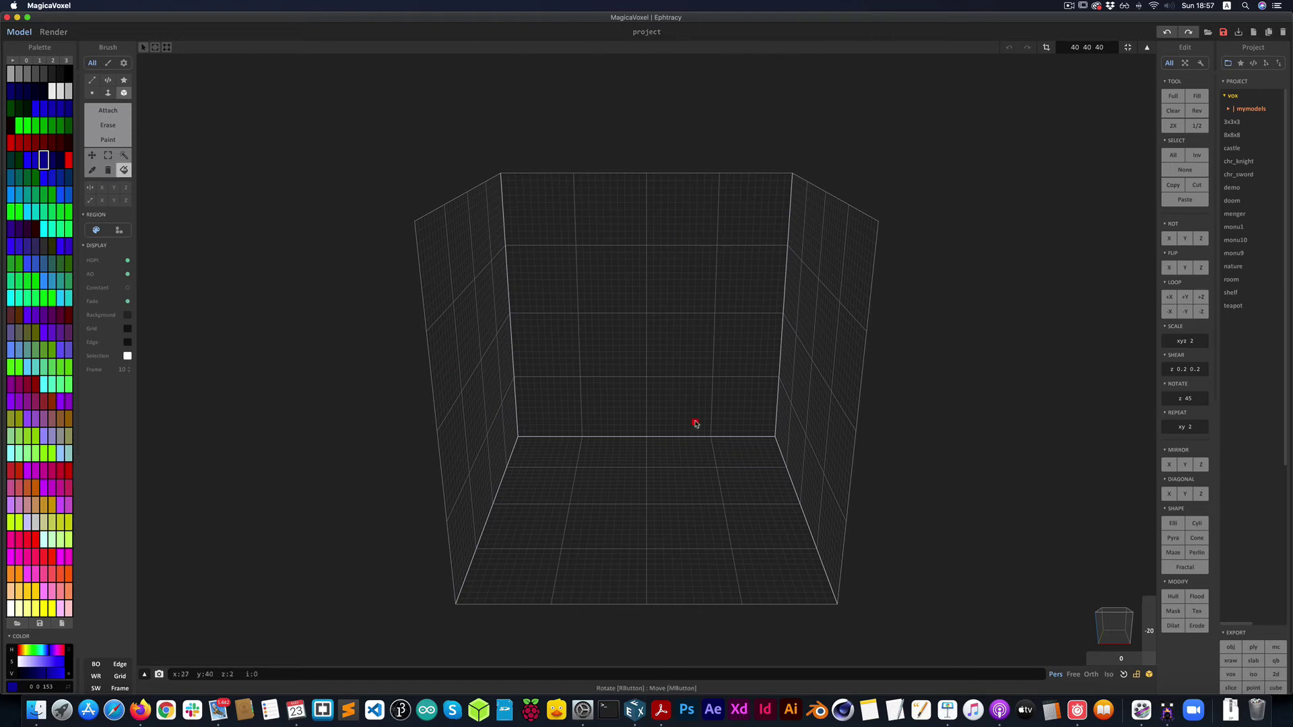
- Orbit the camera around the empty model volume to view it from several angles, and pan it slightly
{"action": "right_click_drag", "start_coordinate": [689, 424], "coordinate": [639, 373]}
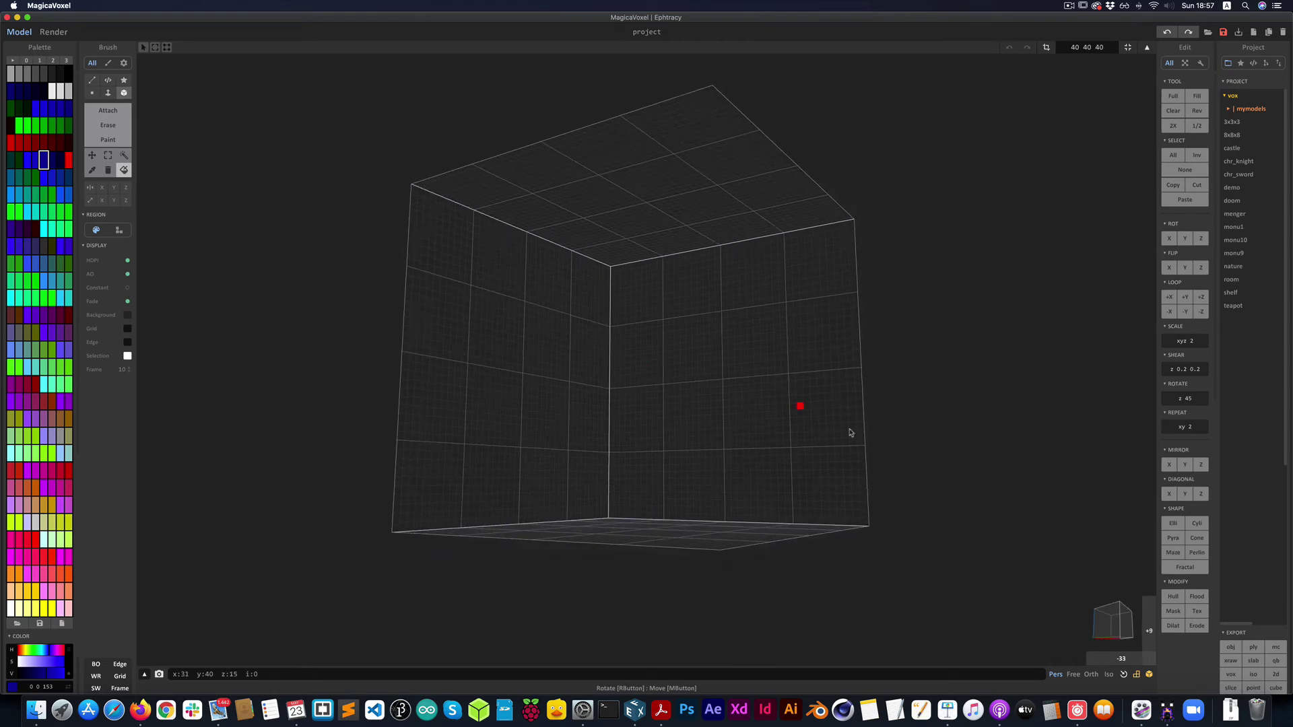
{"action": "mouse_move", "coordinate": [1108, 619]}
{"action": "left_mouse_down"}
{"action": "mouse_move", "coordinate": [1111, 591]}
{"action": "mouse_move", "coordinate": [1091, 608]}
{"action": "mouse_move", "coordinate": [1105, 623]}
{"action": "mouse_move", "coordinate": [1107, 611]}
{"action": "left_mouse_up"}
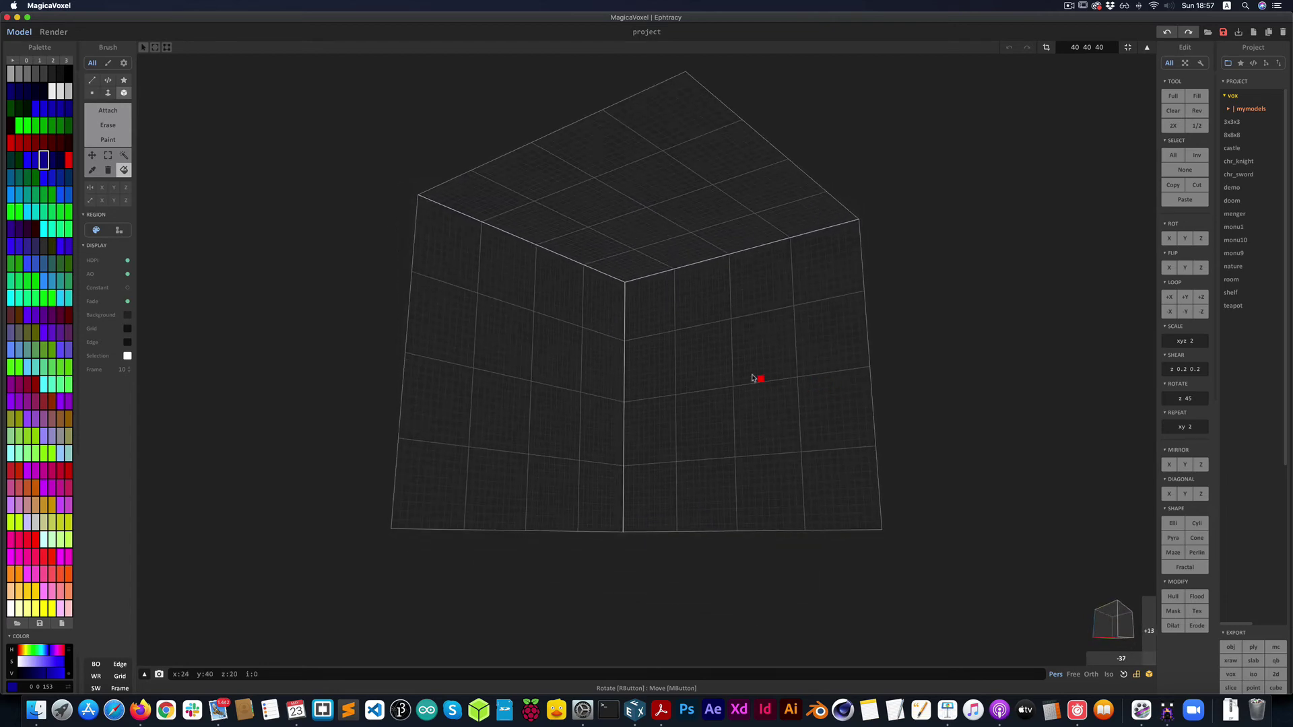
{"action": "mouse_move", "coordinate": [662, 315]}
{"action": "right_mouse_down"}
{"action": "mouse_move", "coordinate": [646, 323]}
{"action": "mouse_move", "coordinate": [640, 384]}
{"action": "mouse_move", "coordinate": [672, 343]}
{"action": "mouse_move", "coordinate": [668, 323]}
{"action": "right_mouse_up"}
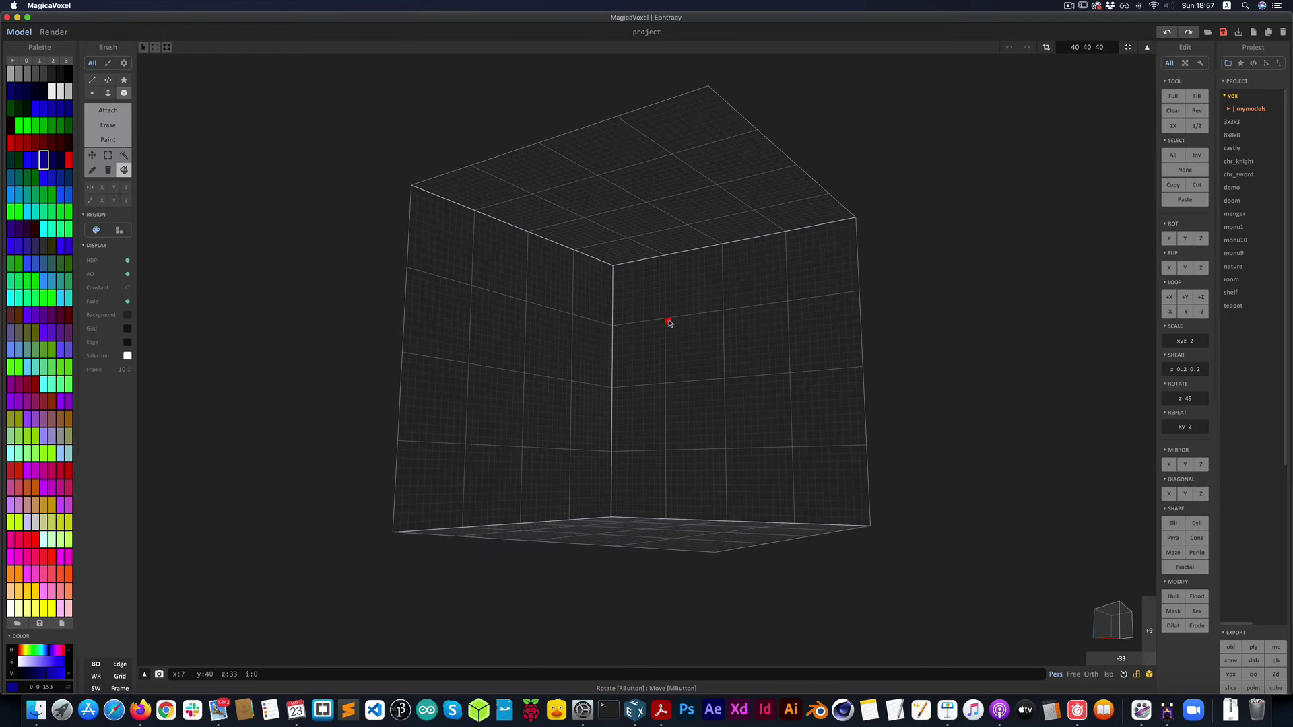
{"action": "right_click_drag", "start_coordinate": [668, 322], "coordinate": [637, 326]}
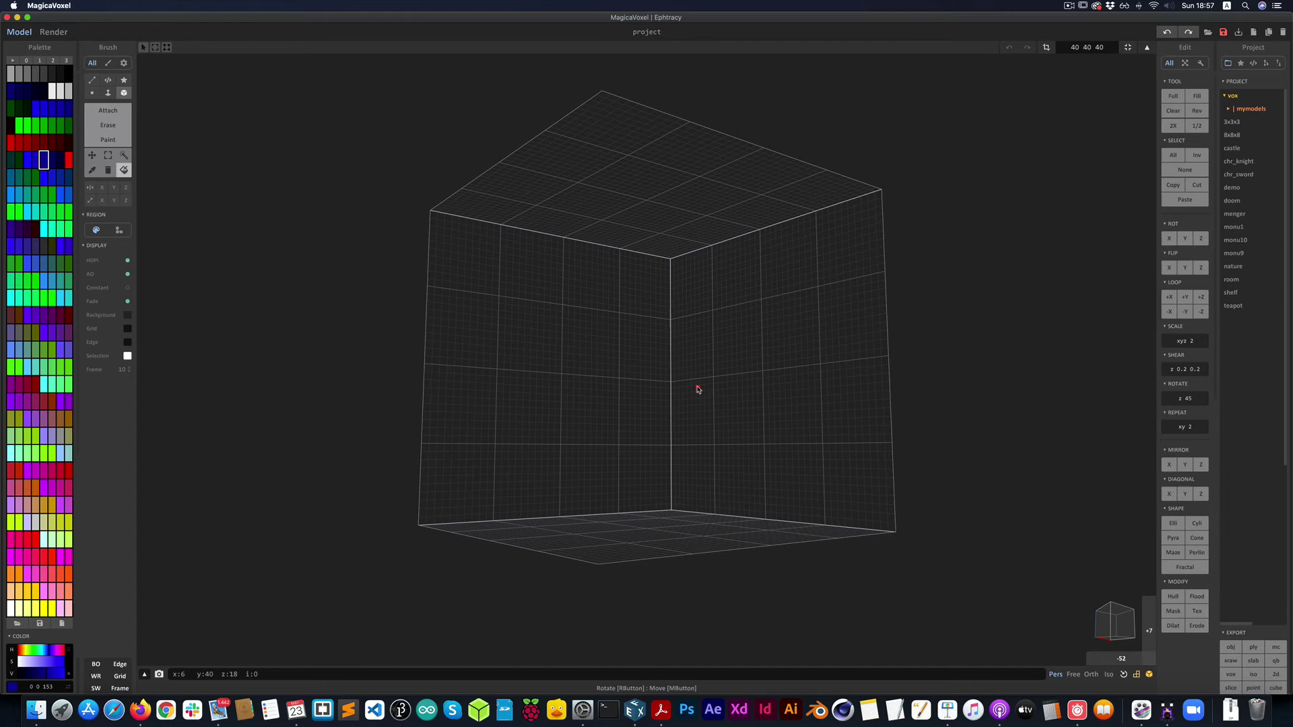
{"action": "mouse_move", "coordinate": [698, 389]}
{"action": "middle_mouse_down"}
{"action": "mouse_move", "coordinate": [604, 361]}
{"action": "mouse_move", "coordinate": [765, 398]}
{"action": "mouse_move", "coordinate": [717, 329]}
{"action": "mouse_move", "coordinate": [690, 424]}
{"action": "mouse_move", "coordinate": [761, 350]}
{"action": "mouse_move", "coordinate": [655, 384]}
{"action": "mouse_move", "coordinate": [662, 396]}
{"action": "mouse_move", "coordinate": [684, 367]}
{"action": "mouse_move", "coordinate": [734, 404]}
{"action": "mouse_move", "coordinate": [606, 337]}
{"action": "mouse_move", "coordinate": [745, 413]}
{"action": "mouse_move", "coordinate": [696, 404]}
{"action": "mouse_move", "coordinate": [705, 397]}
{"action": "middle_mouse_up"}
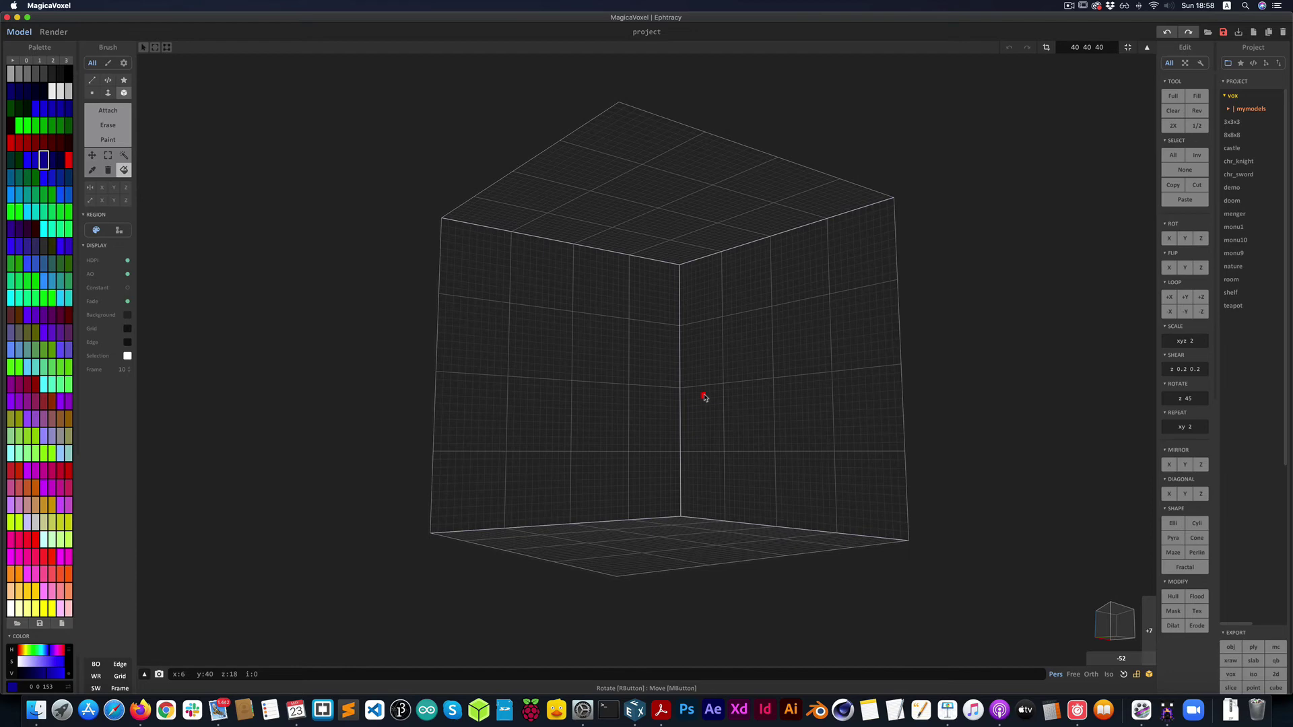
- Use Resize Model to stretch the volume along the Y and Z axes to a size of 40 65 47
{"action": "left_click", "coordinate": [1099, 47]}
{"action": "double_click", "coordinate": [1099, 47]}
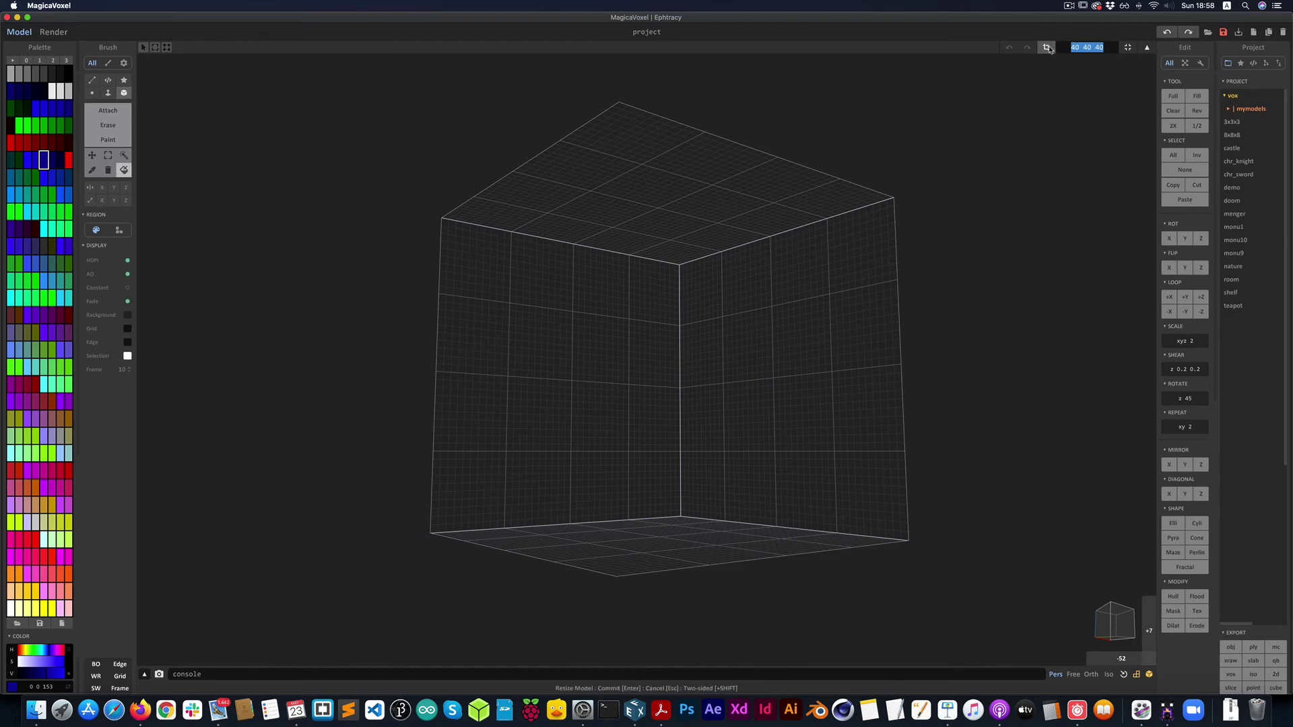
{"action": "left_click", "coordinate": [1047, 47]}
{"action": "right_click_drag", "start_coordinate": [847, 460], "coordinate": [779, 491]}
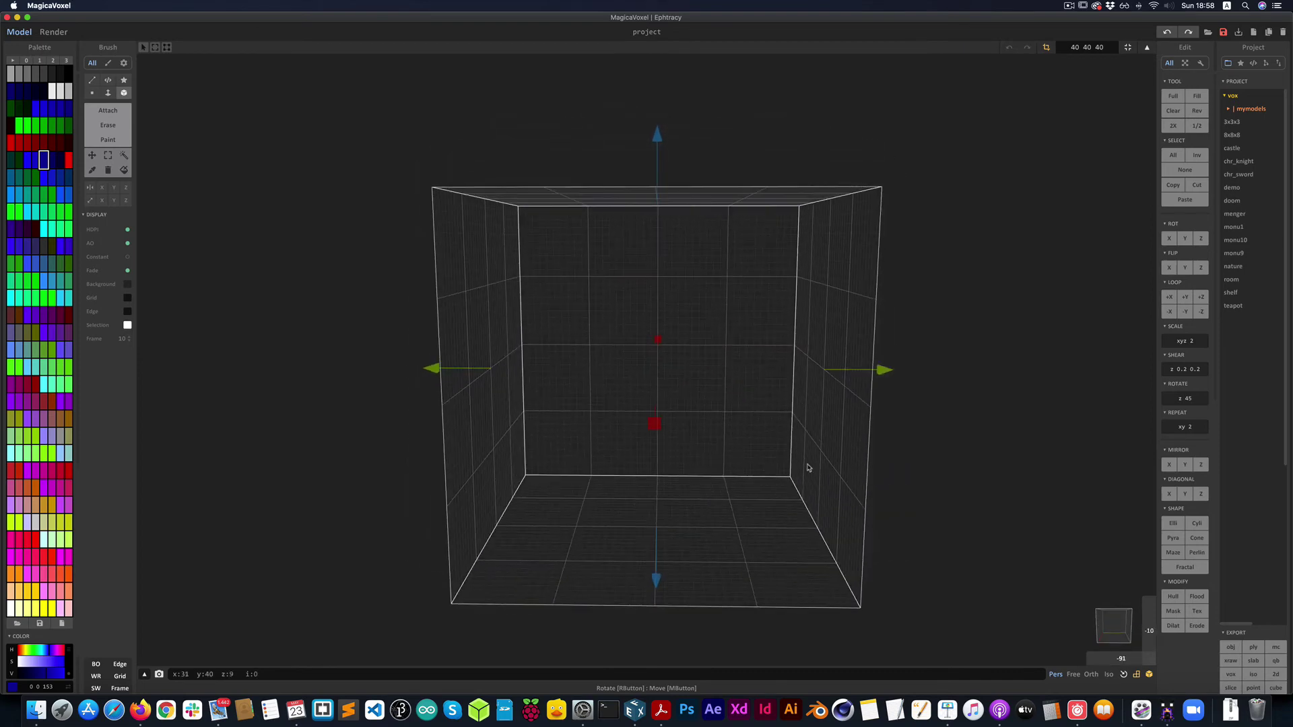
{"action": "left_click_drag", "start_coordinate": [866, 371], "coordinate": [968, 364]}
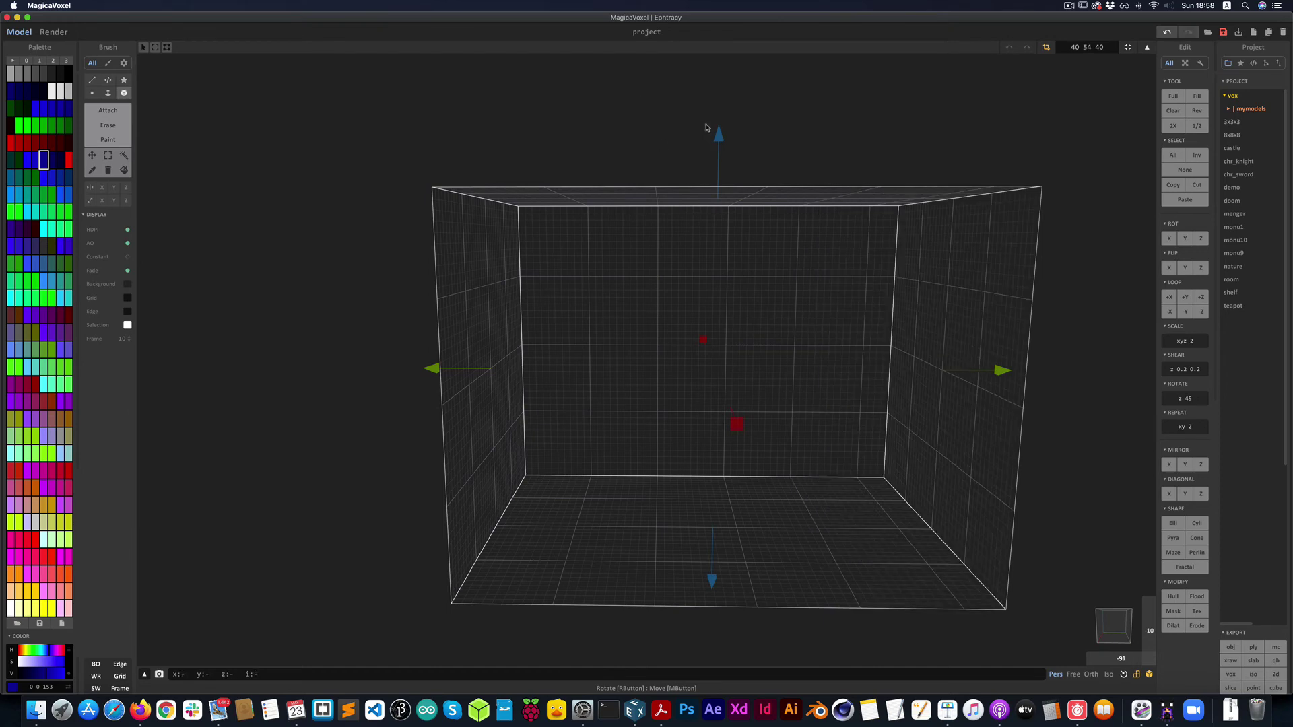
{"action": "left_click_drag", "start_coordinate": [718, 149], "coordinate": [722, 84]}
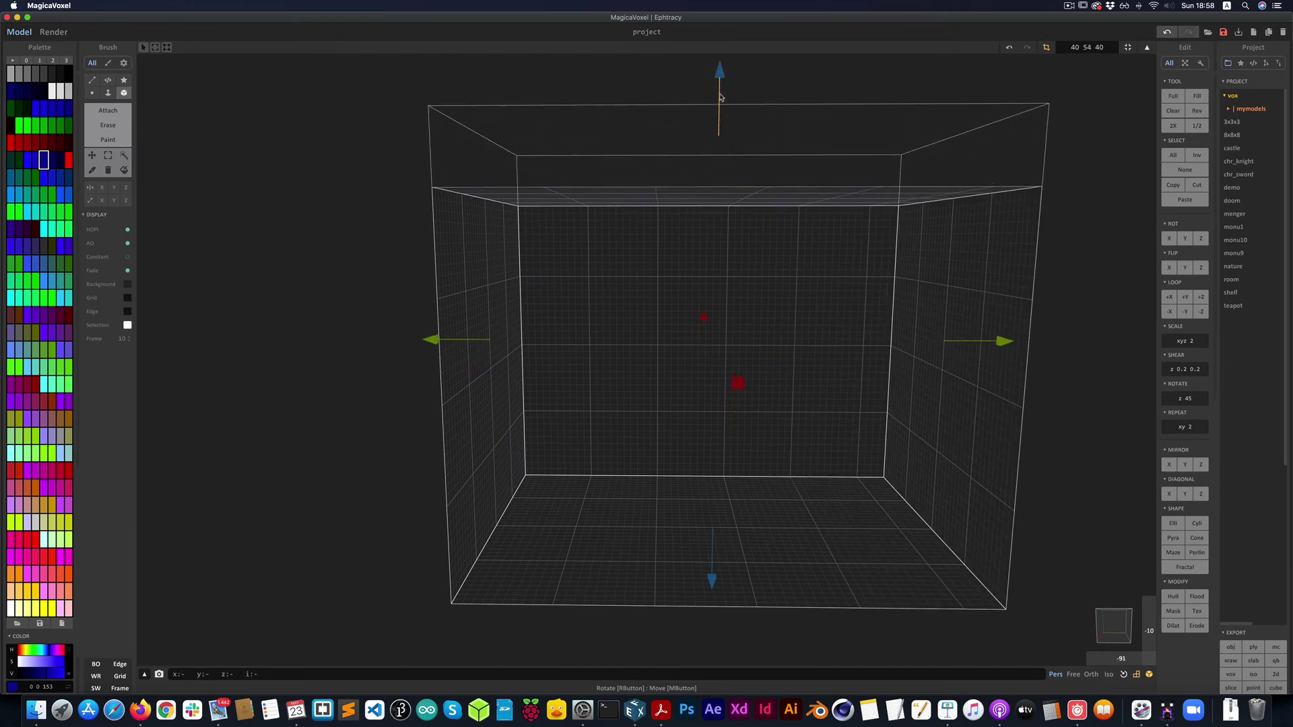
{"action": "left_click_drag", "start_coordinate": [475, 339], "coordinate": [245, 334]}
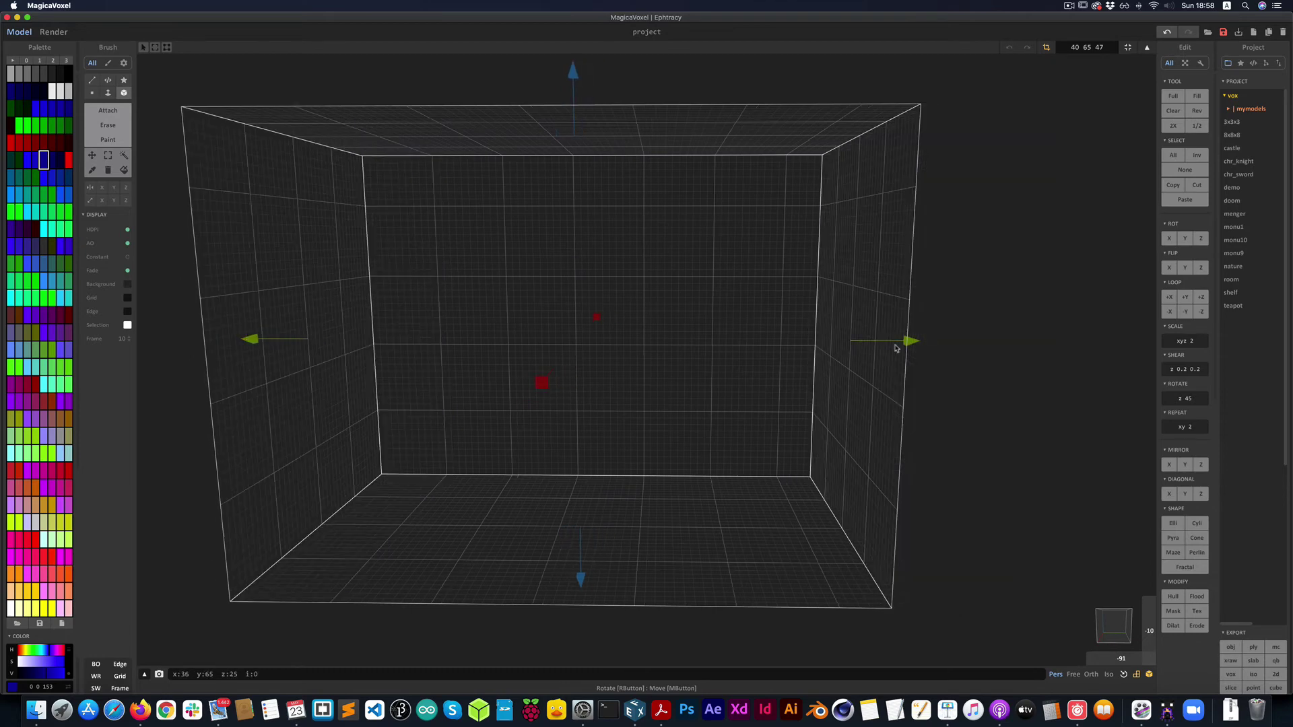
- Shift the volume along its Y and Z axes and reduce its Y size to 44 with the resize handles
{"action": "left_click_drag", "start_coordinate": [910, 341], "coordinate": [1021, 349]}
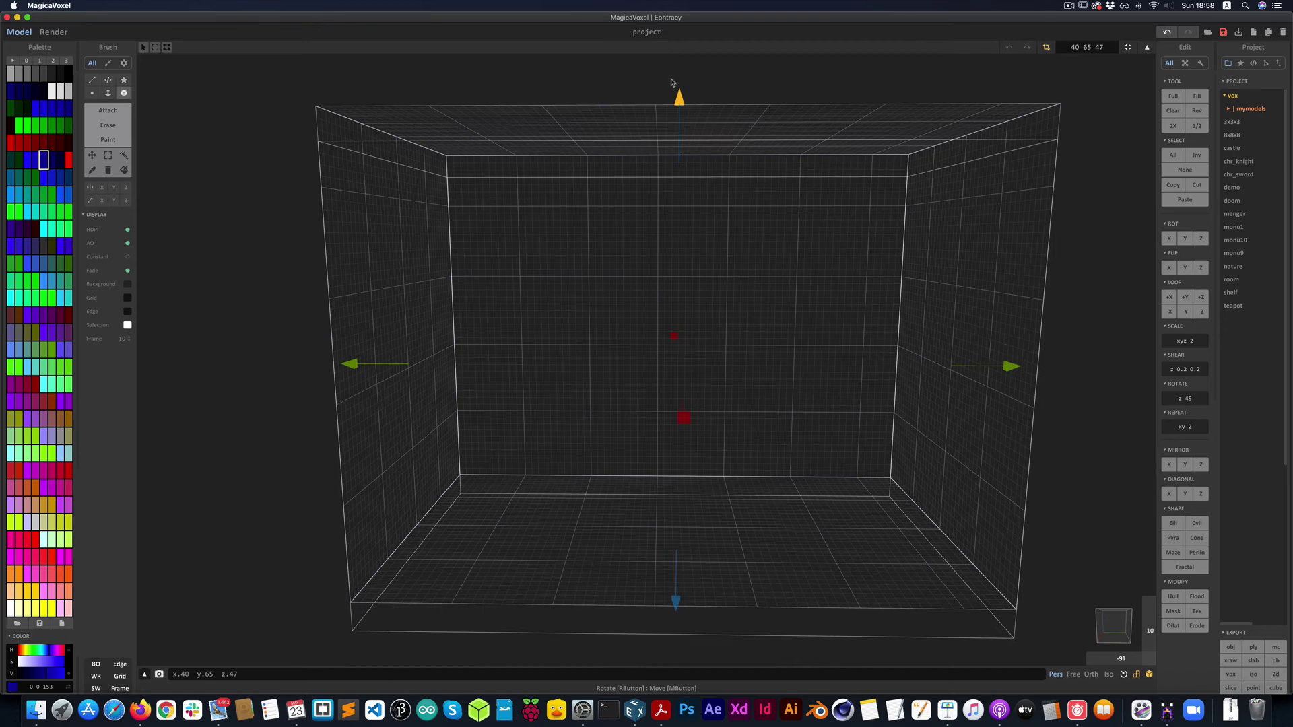
{"action": "left_click_drag", "start_coordinate": [671, 82], "coordinate": [666, 50]}
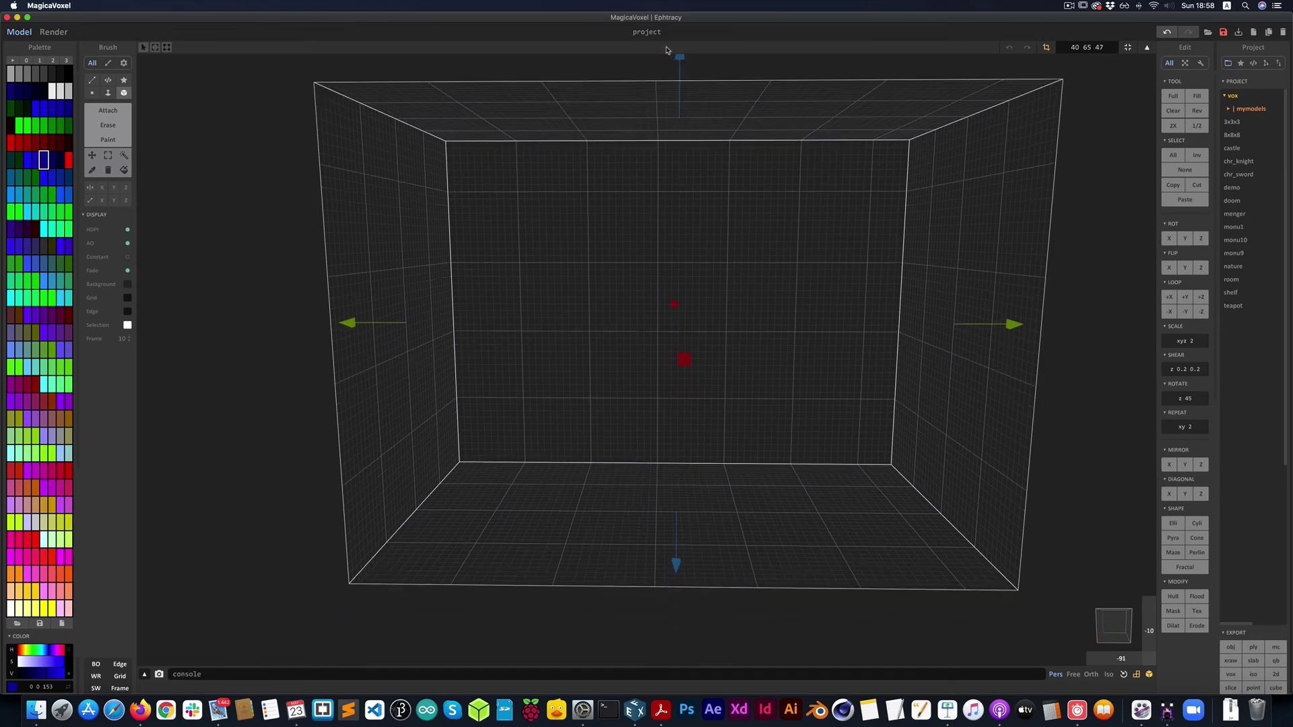
{"action": "left_click_drag", "start_coordinate": [351, 322], "coordinate": [255, 326]}
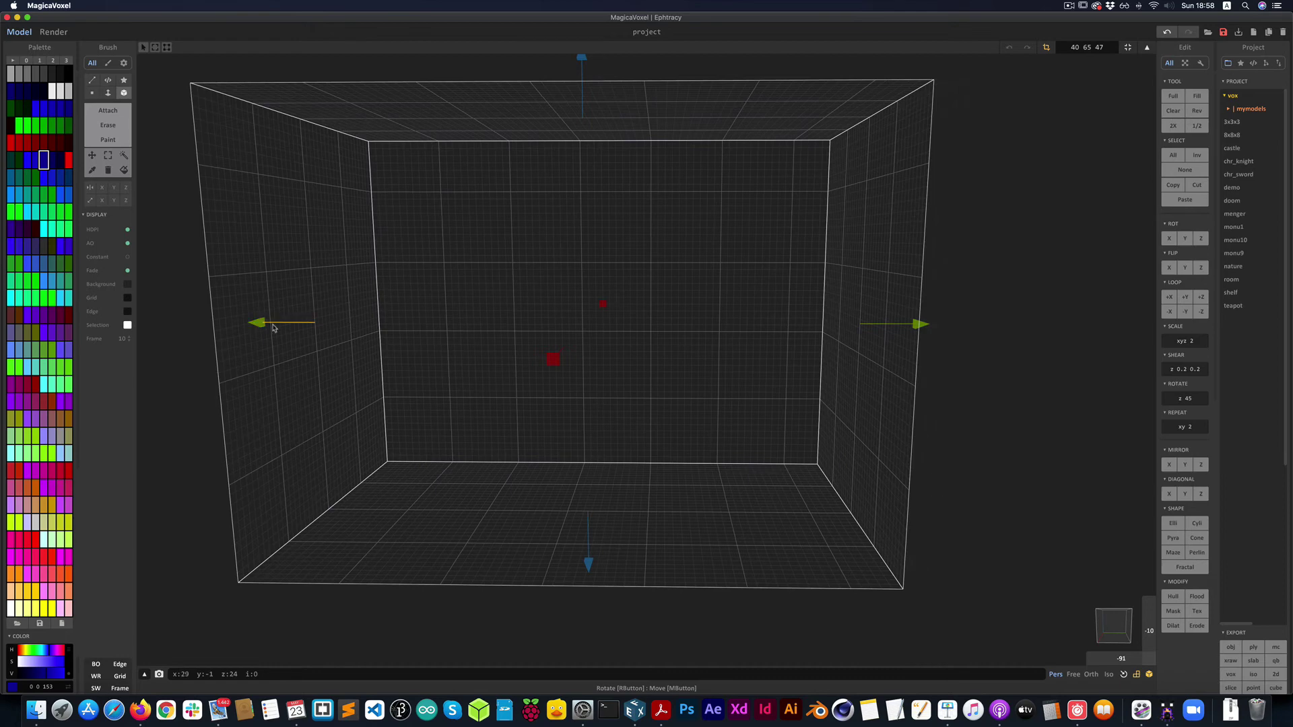
{"action": "left_click_drag", "start_coordinate": [279, 325], "coordinate": [452, 329]}
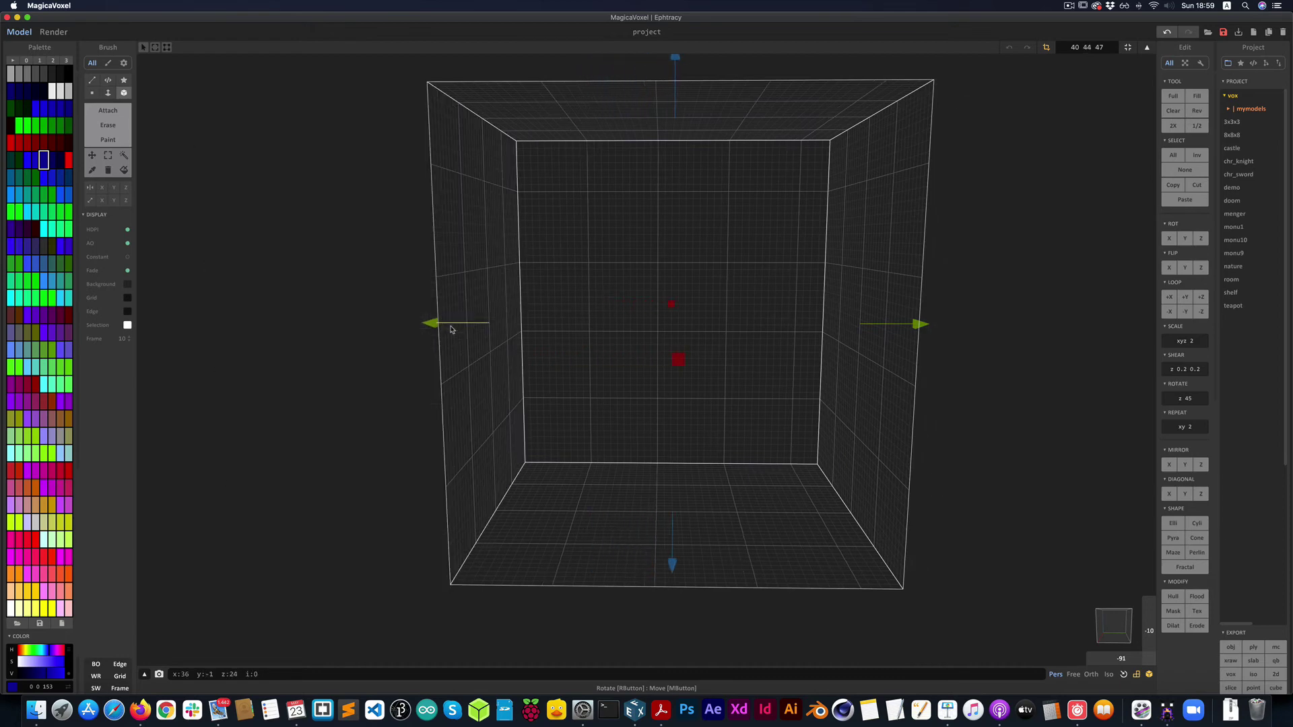
{"action": "left_click_drag", "start_coordinate": [676, 60], "coordinate": [675, 78]}
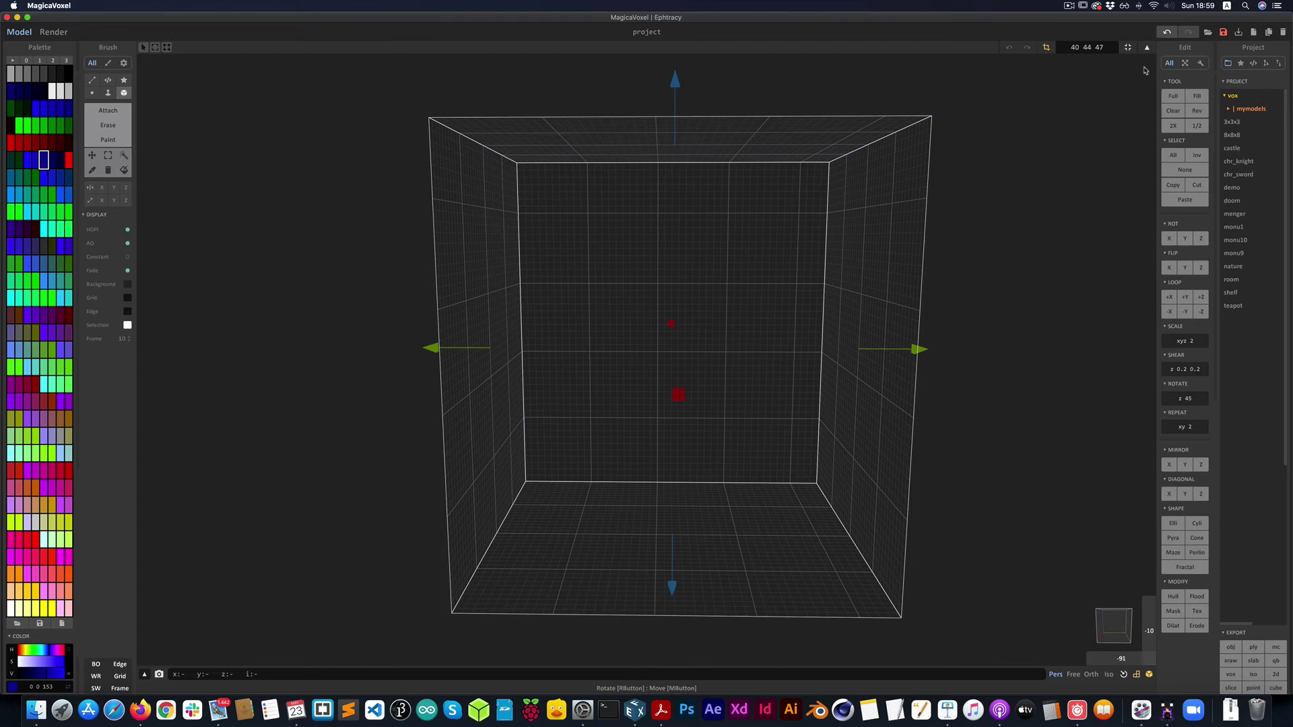
{"action": "left_click", "coordinate": [1096, 47]}
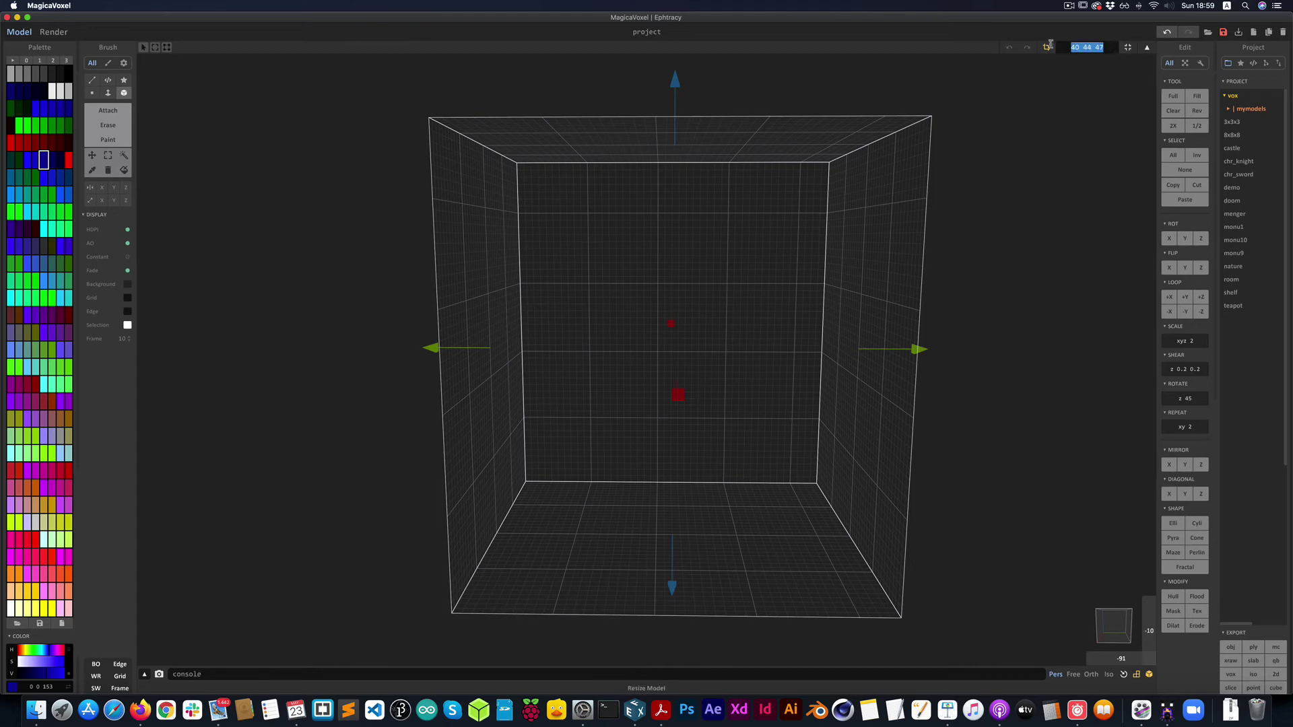
- Switch to the world view, add a new model and move it along the Y axis beside the first one
{"action": "left_click", "coordinate": [1147, 48]}
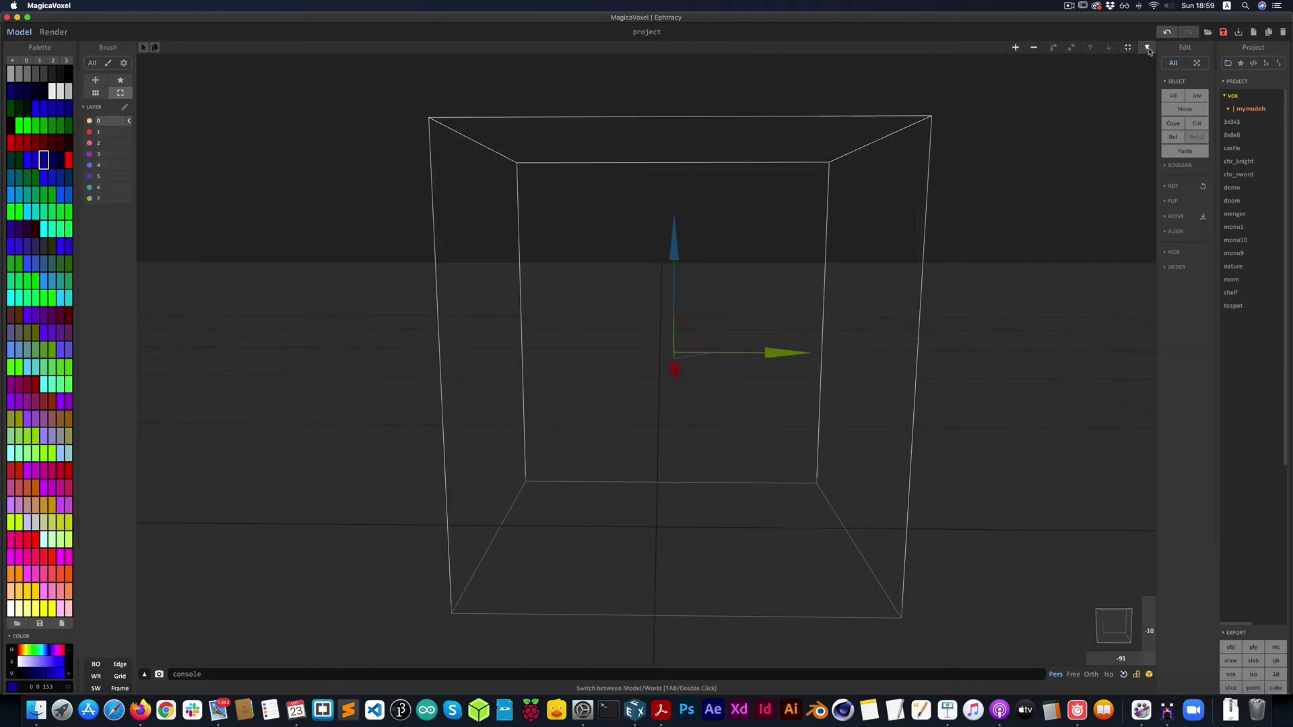
{"action": "scroll", "coordinate": [714, 261], "scroll_direction": "down", "scroll_amount": 2}
{"action": "scroll", "coordinate": [713, 261], "scroll_direction": "down", "scroll_amount": 2}
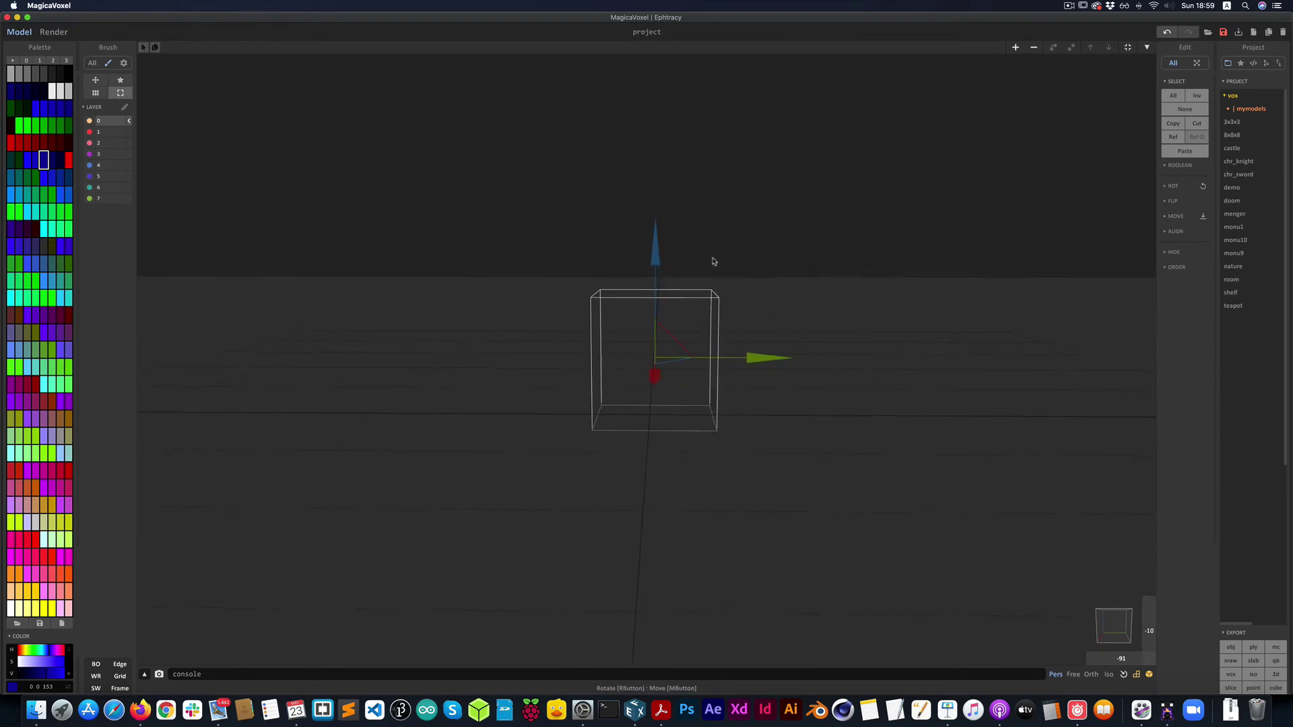
{"action": "right_click_drag", "start_coordinate": [714, 263], "coordinate": [641, 374]}
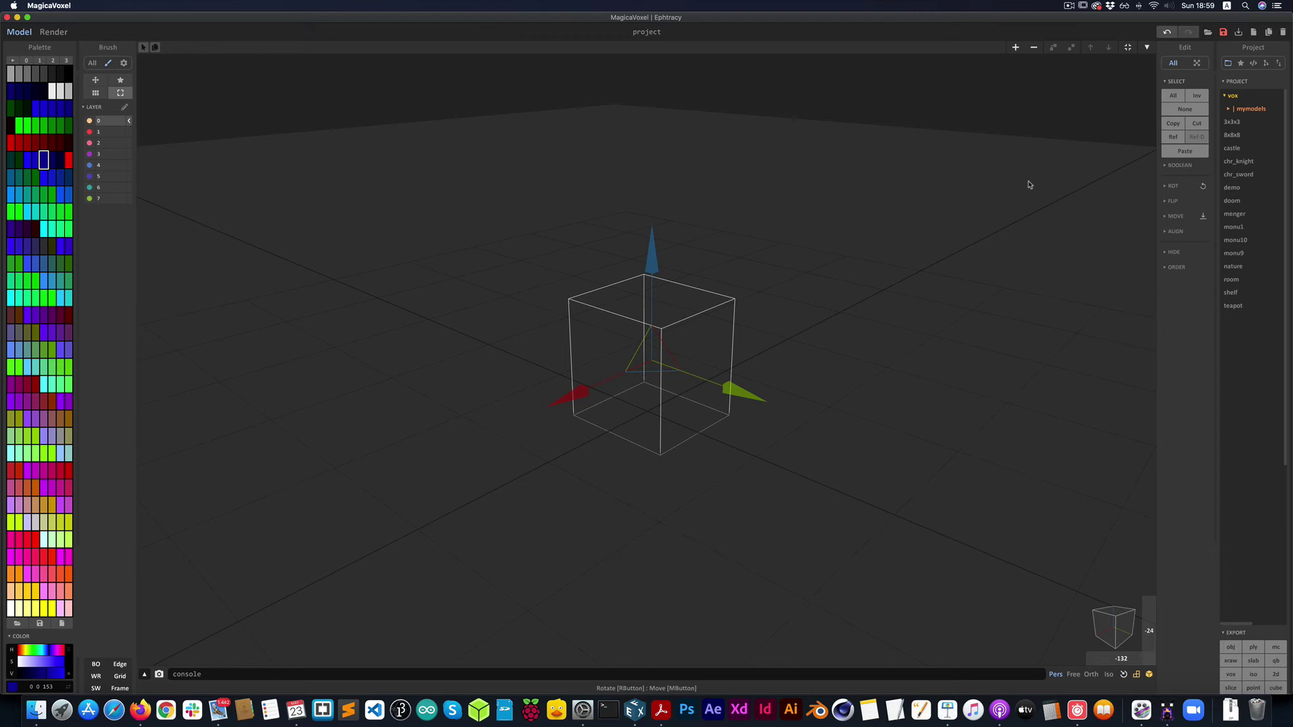
{"action": "left_click", "coordinate": [1017, 49]}
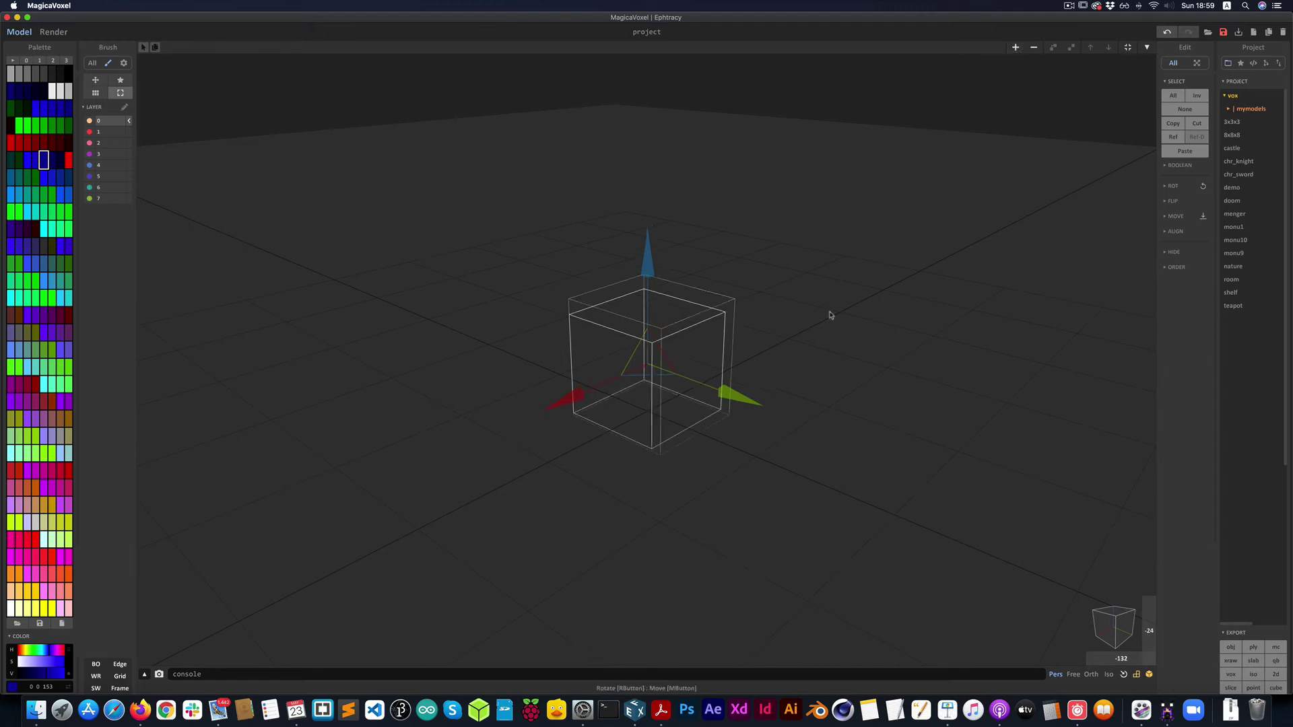
{"action": "left_click_drag", "start_coordinate": [730, 396], "coordinate": [844, 471]}
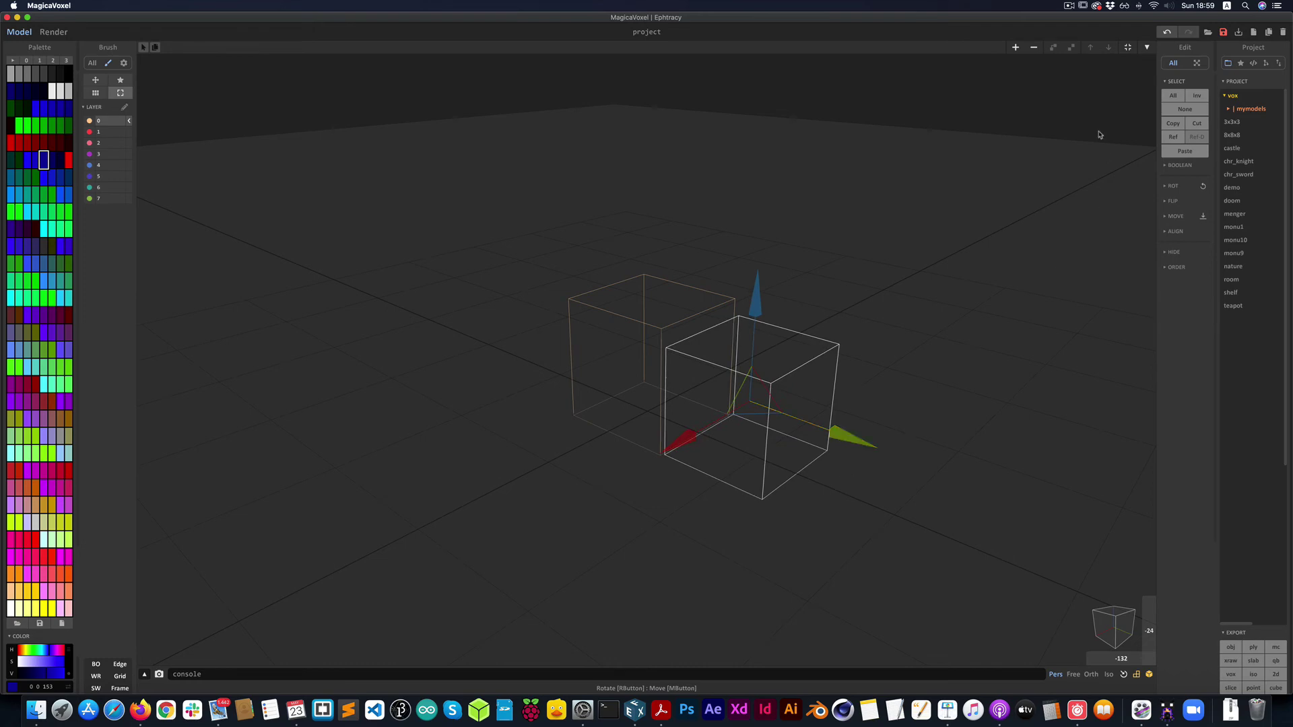
- Add three more models: one moved out along X, one stacked on the original along Z, and one farther out along Y
{"action": "left_click", "coordinate": [1015, 47]}
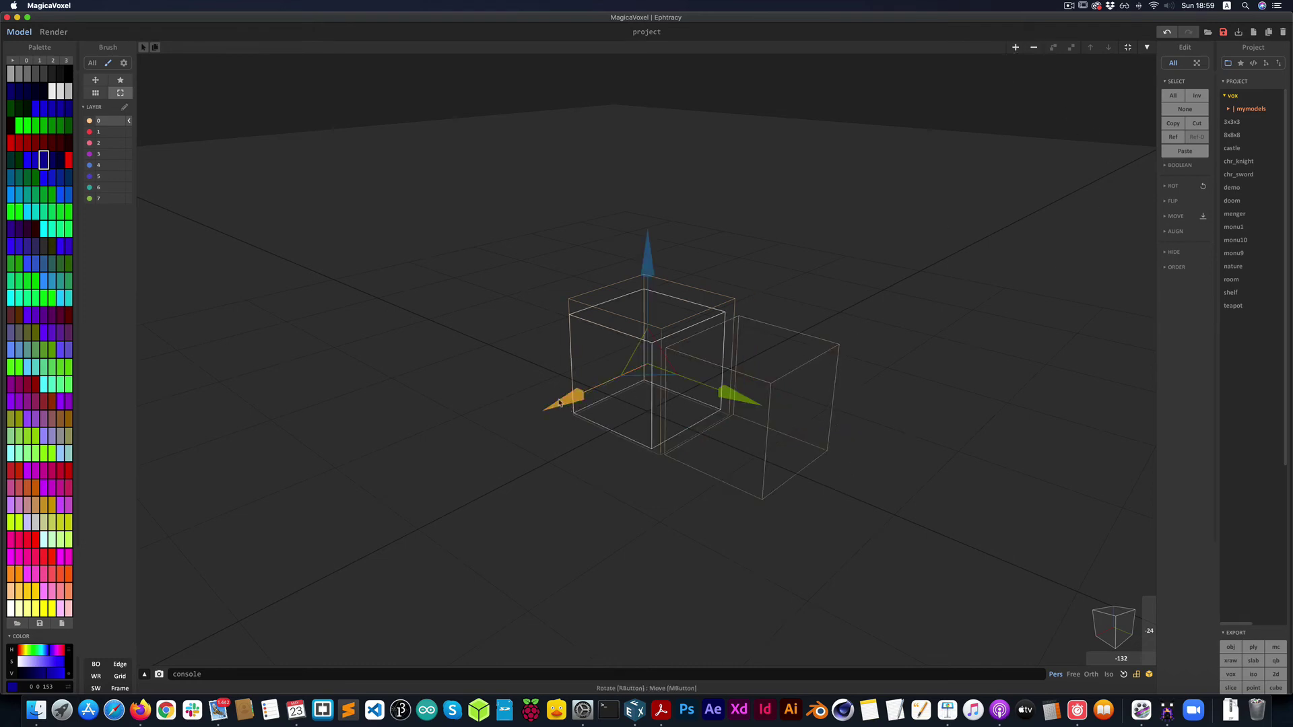
{"action": "left_click_drag", "start_coordinate": [560, 403], "coordinate": [444, 449]}
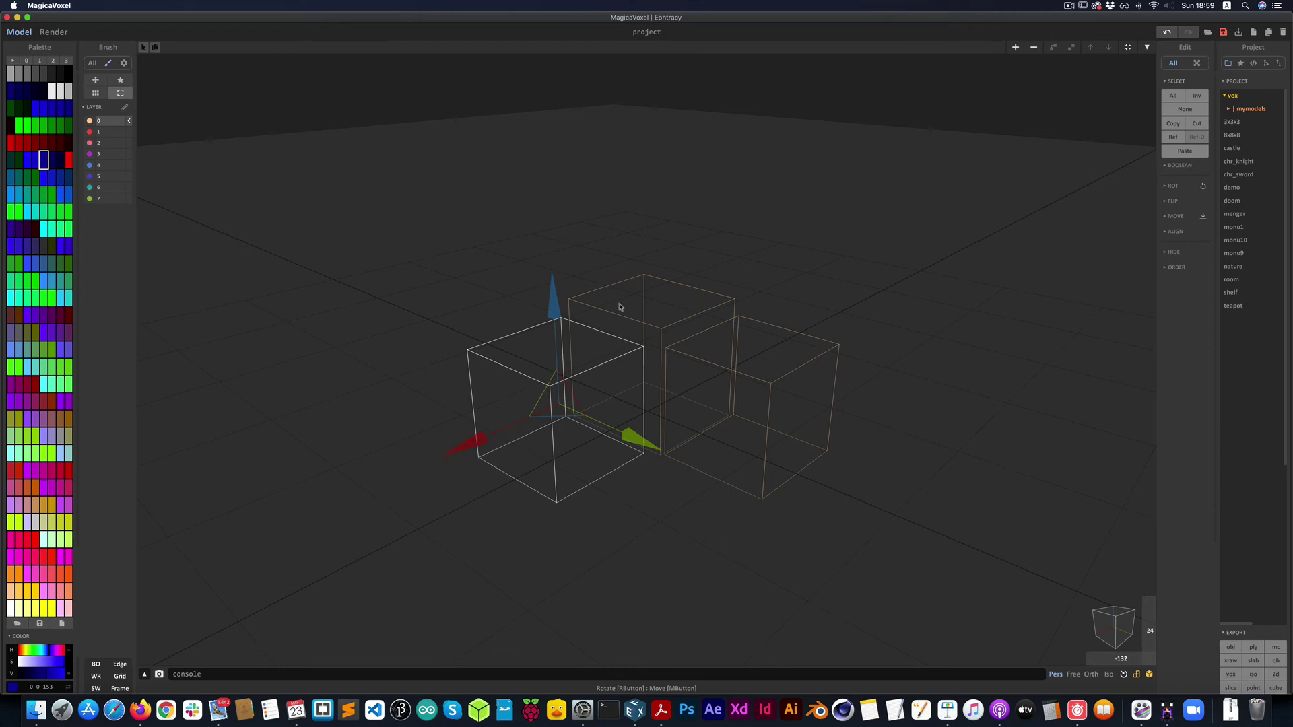
{"action": "left_click", "coordinate": [1015, 47]}
{"action": "left_click_drag", "start_coordinate": [646, 269], "coordinate": [643, 130]}
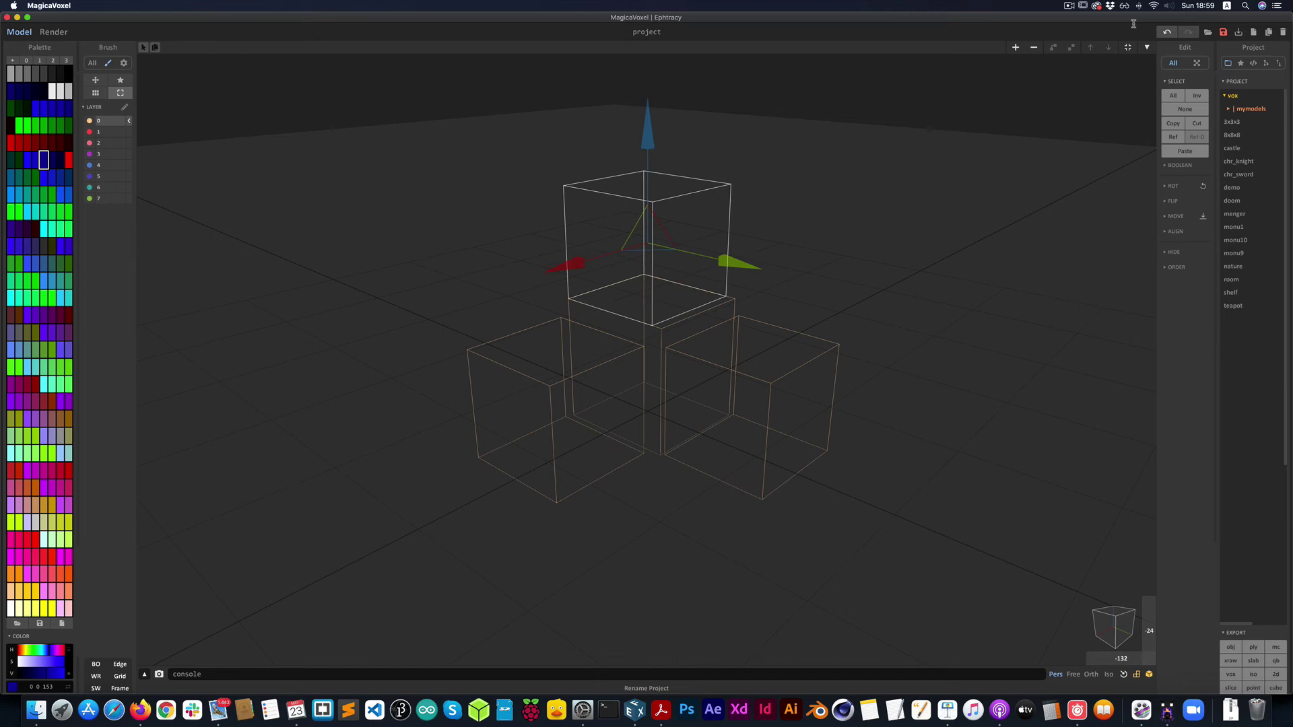
{"action": "left_click", "coordinate": [1015, 47]}
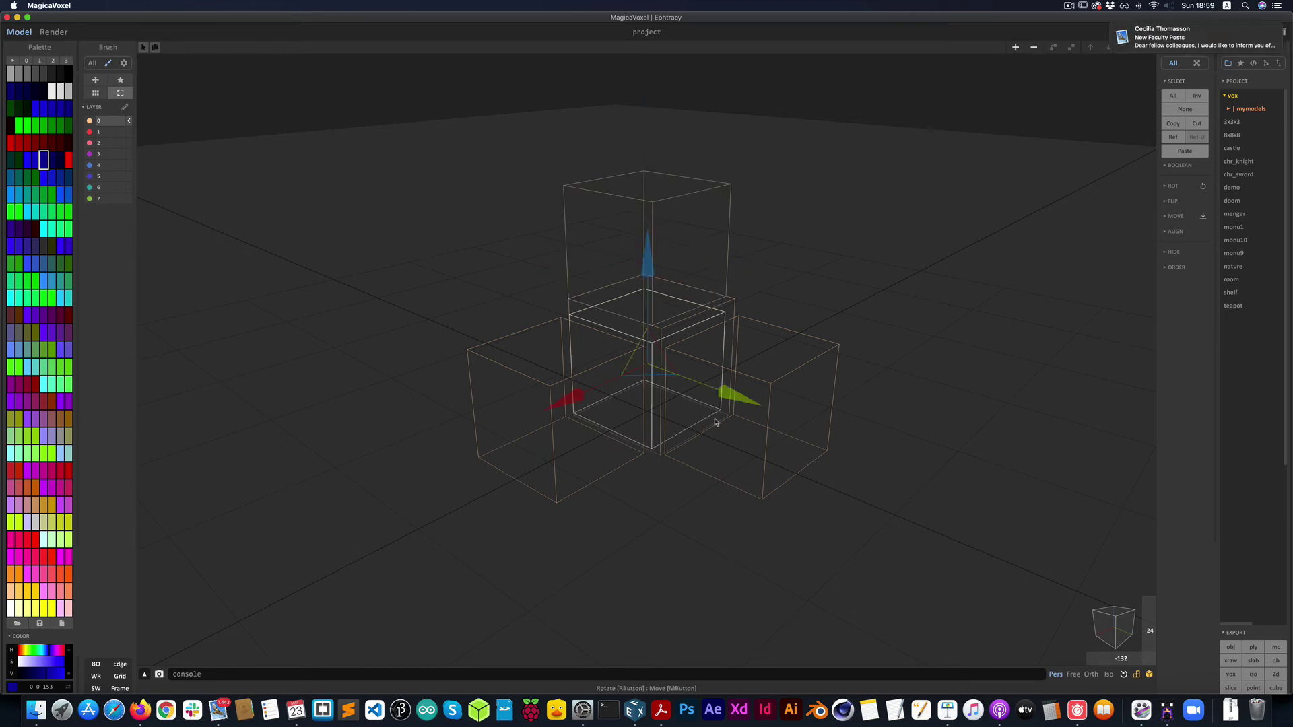
{"action": "left_click_drag", "start_coordinate": [736, 397], "coordinate": [976, 526]}
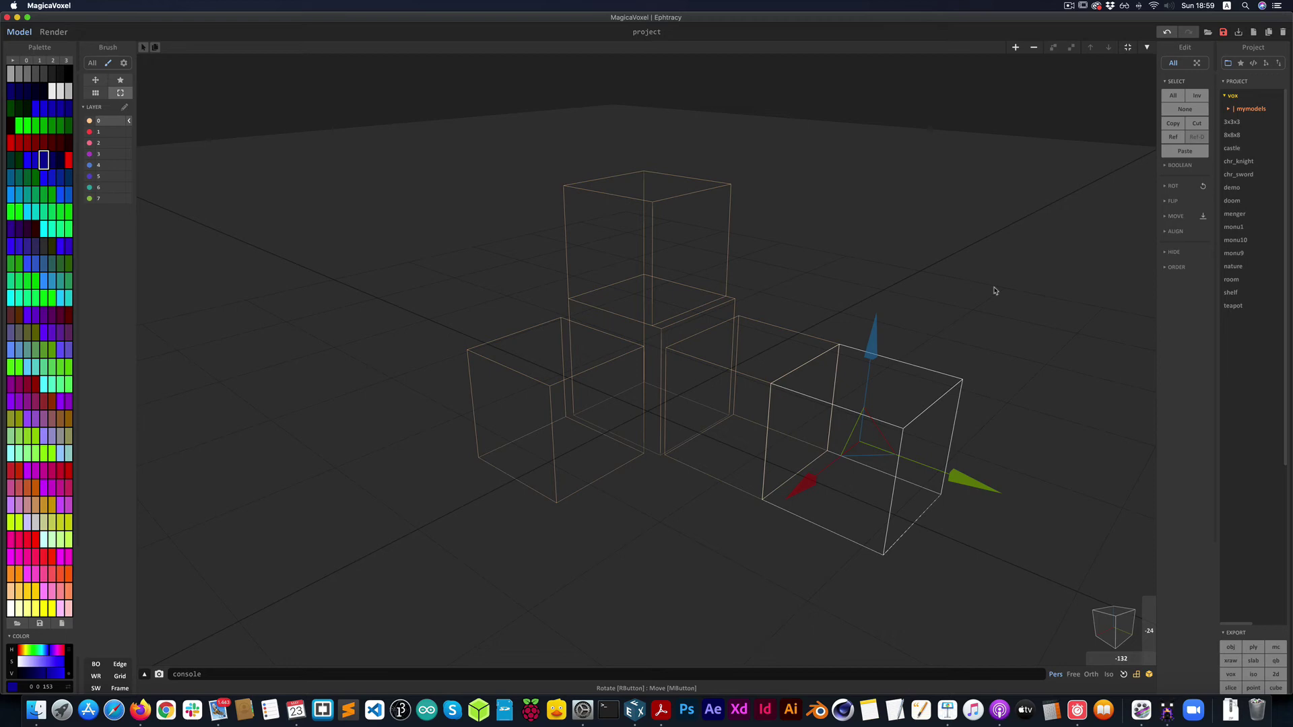
- Delete the outermost model along the Y axis and the neighbouring one beside the original
{"action": "left_click", "coordinate": [1033, 49]}
{"action": "left_click", "coordinate": [776, 378]}
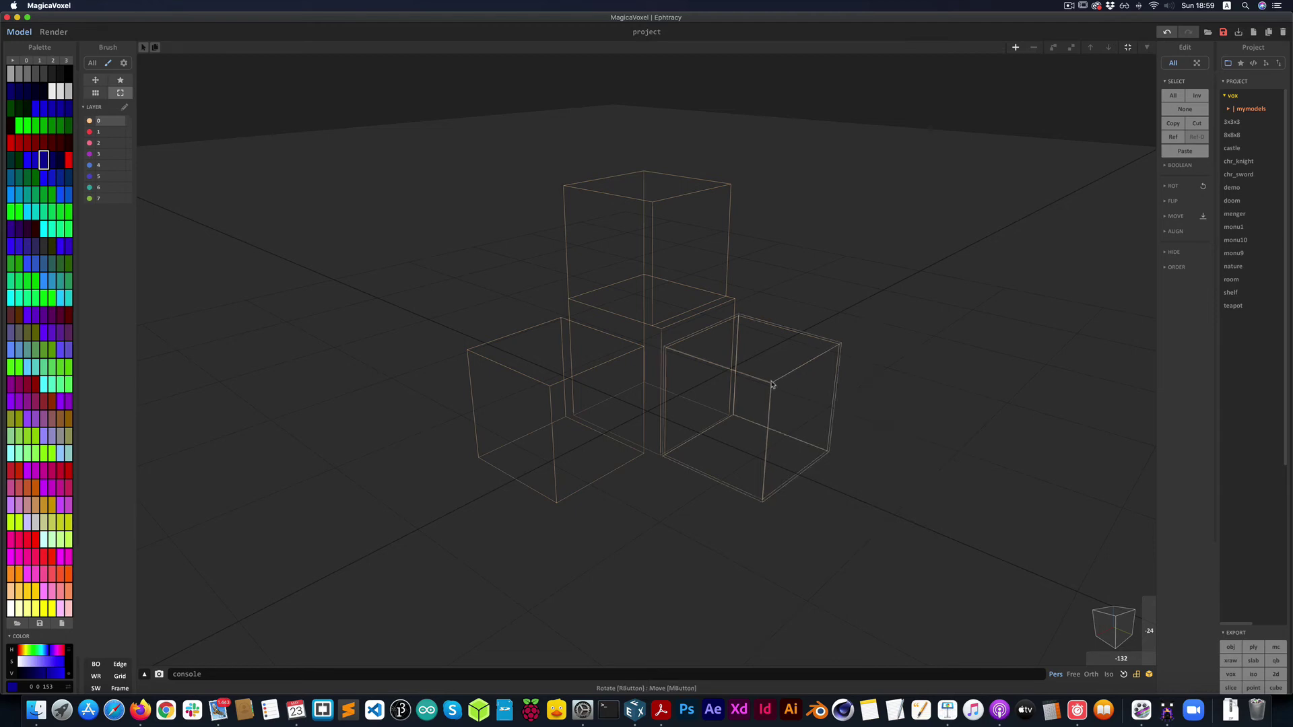
{"action": "left_click", "coordinate": [1034, 47]}
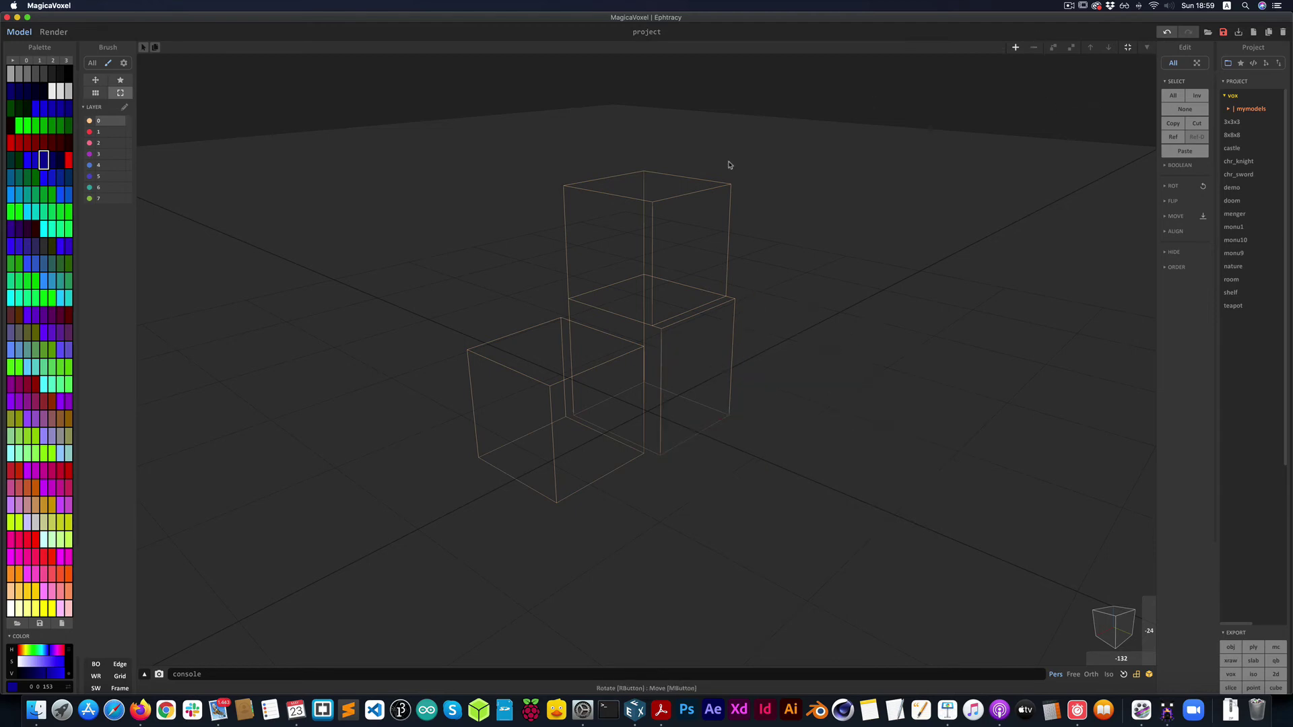
- Delete the model stacked above the original and the one placed beside it in the world view
{"action": "left_click", "coordinate": [658, 205]}
{"action": "left_click", "coordinate": [1034, 47]}
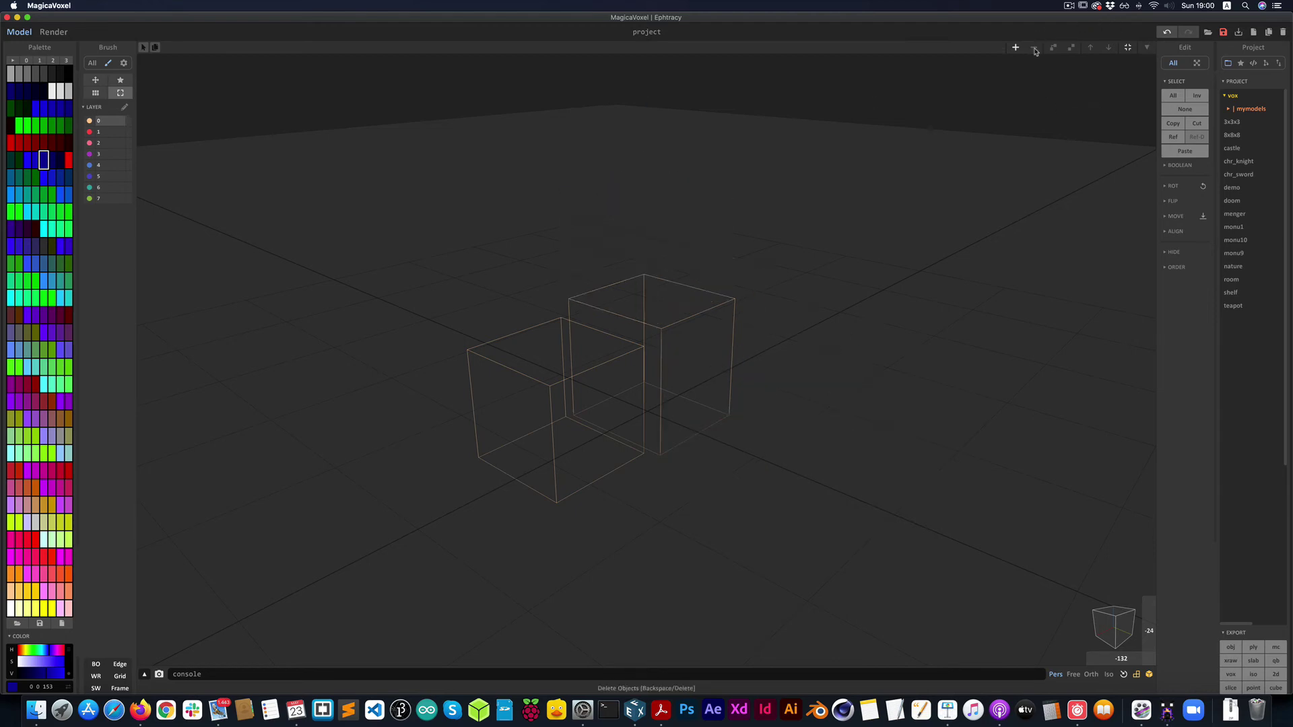
{"action": "left_click", "coordinate": [563, 378]}
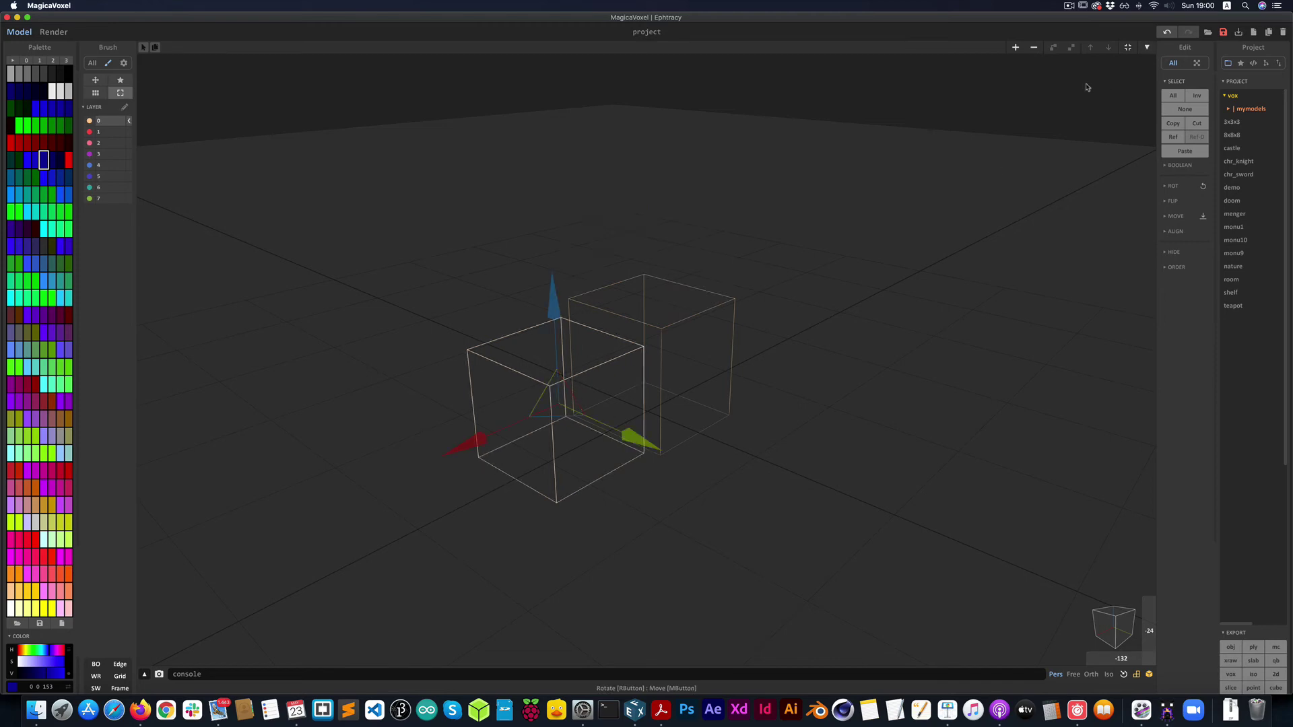
{"action": "left_click", "coordinate": [1034, 47]}
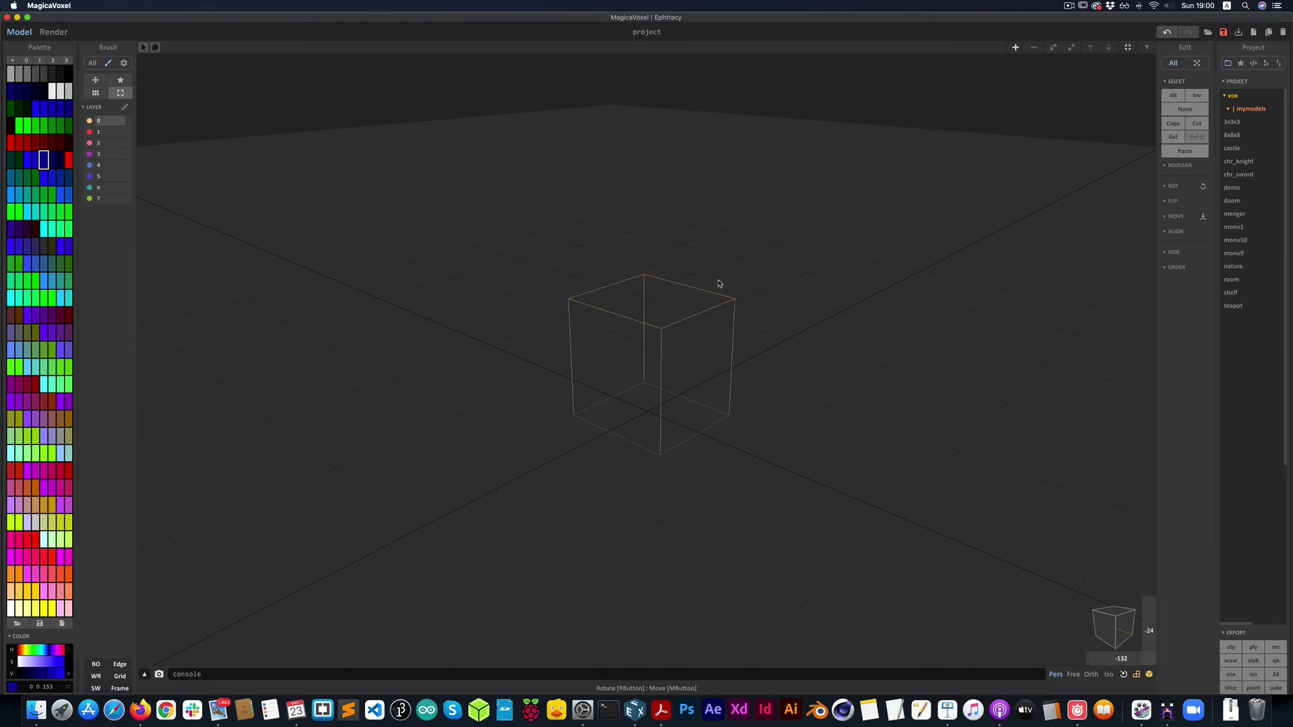
- Return to editing the remaining model and turn off its resize handles
{"action": "key", "text": "Tab"}
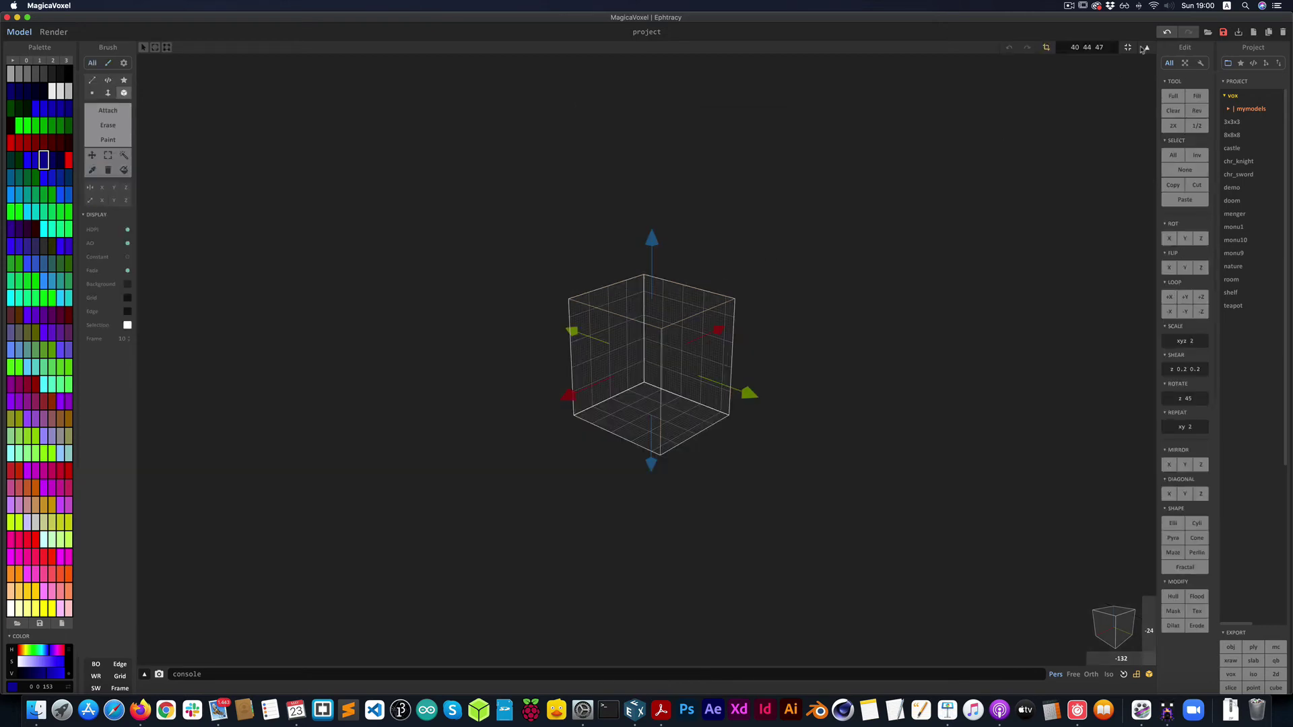
{"action": "left_click", "coordinate": [1046, 47]}
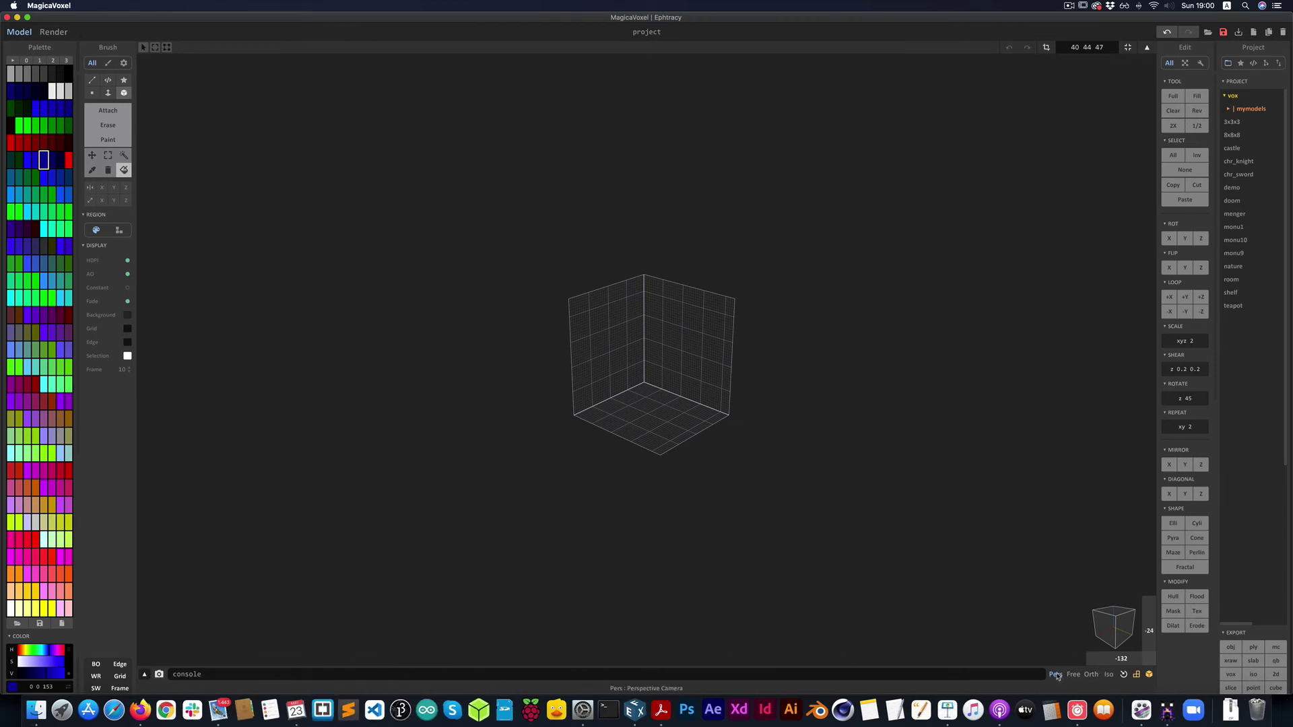
- View the empty volume with the orthogonal and isometric cameras and recenter the camera on it
{"action": "left_click", "coordinate": [1093, 677]}
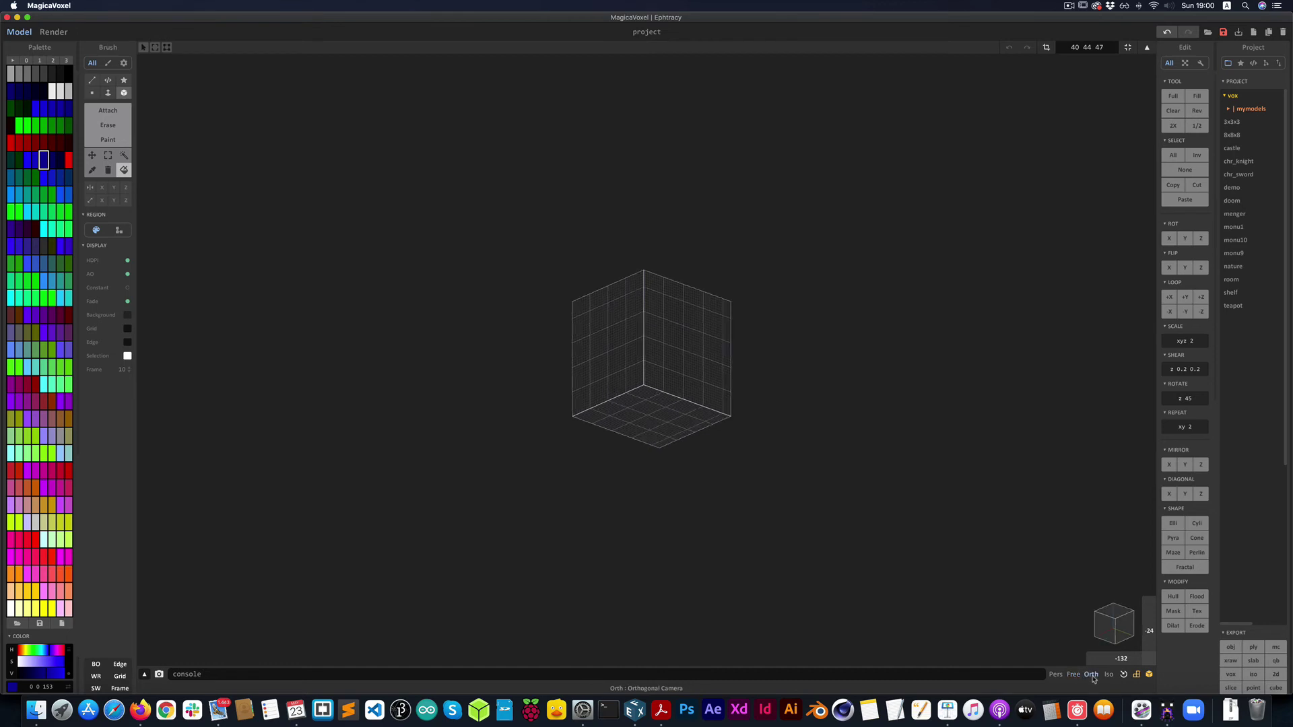
{"action": "left_click", "coordinate": [1110, 676]}
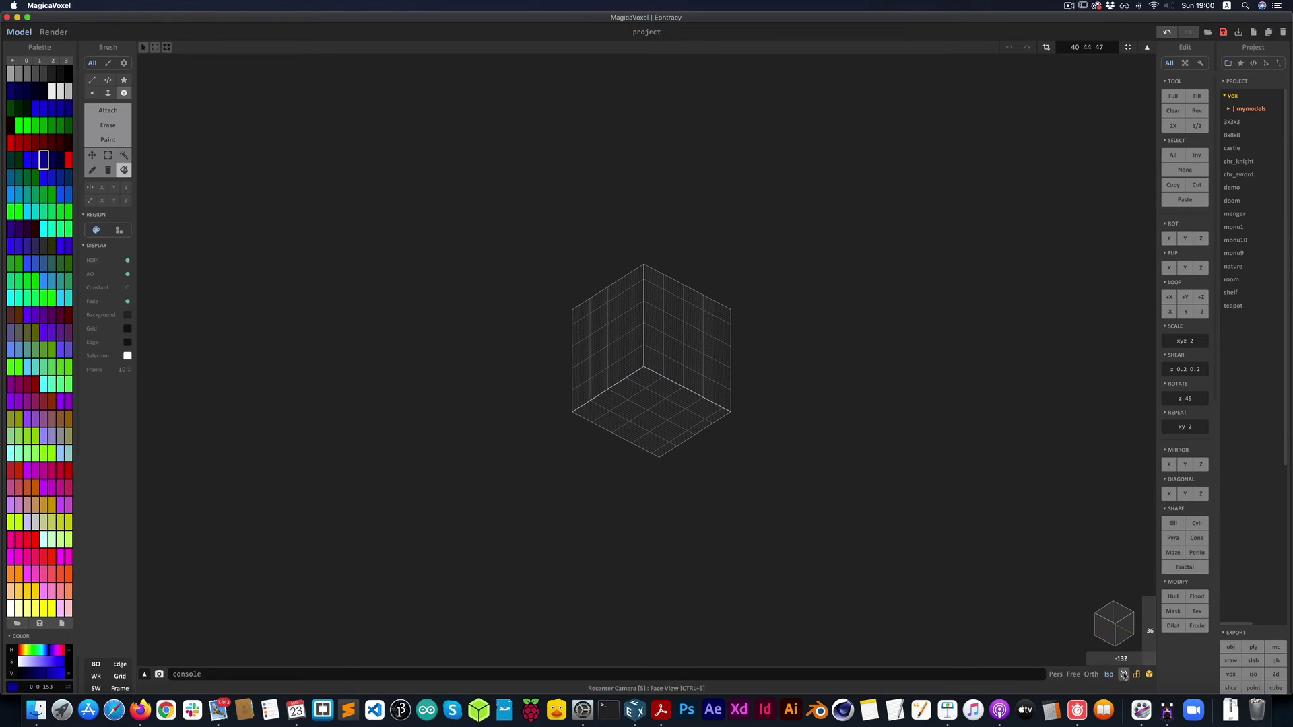
{"action": "left_click", "coordinate": [1124, 675]}
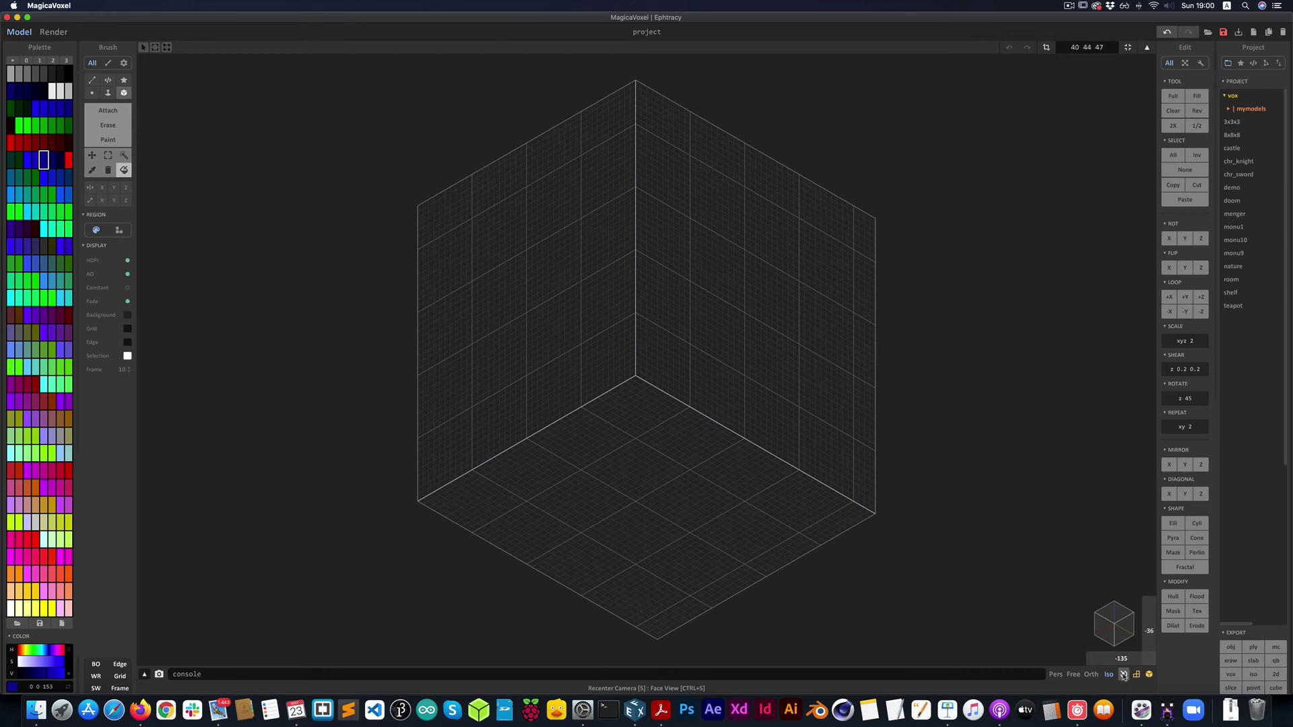
- Hide and show the camera ruler, and use it to rotate the camera's horizontal angle to -130
{"action": "left_click", "coordinate": [1136, 675]}
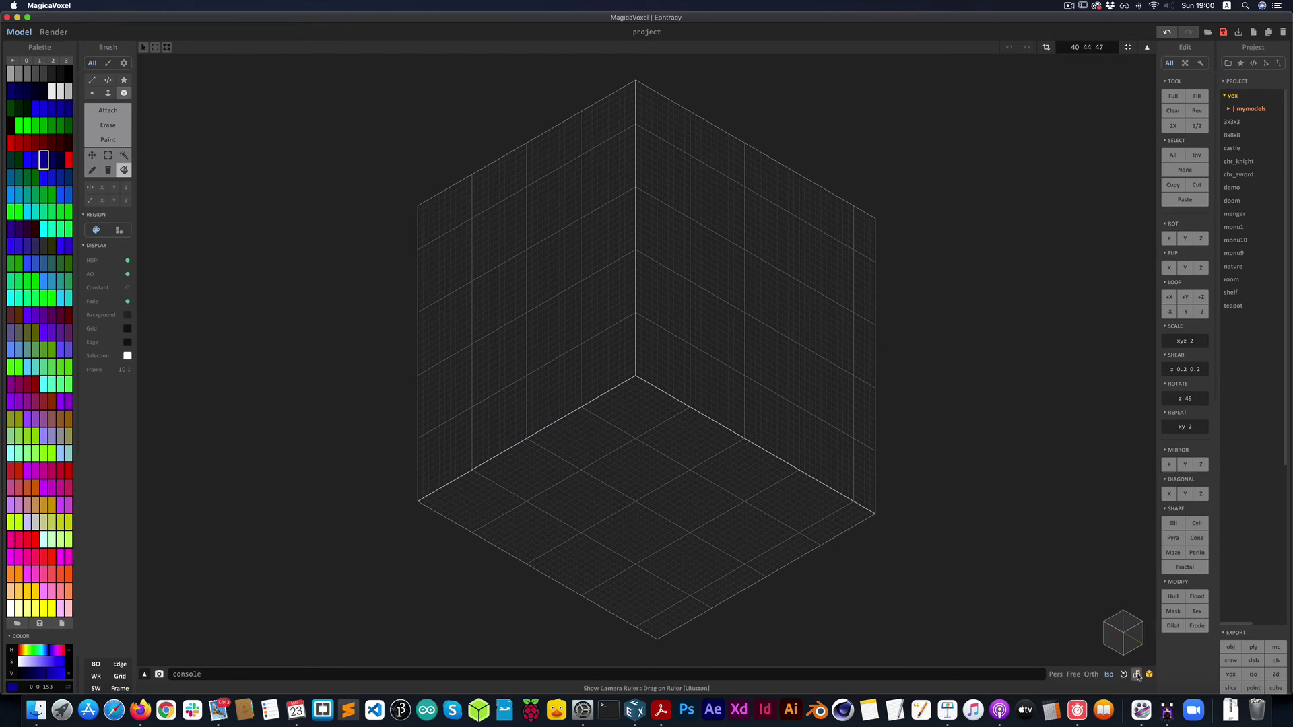
{"action": "left_click", "coordinate": [1136, 675]}
{"action": "left_click", "coordinate": [1136, 676]}
{"action": "left_click", "coordinate": [1137, 676]}
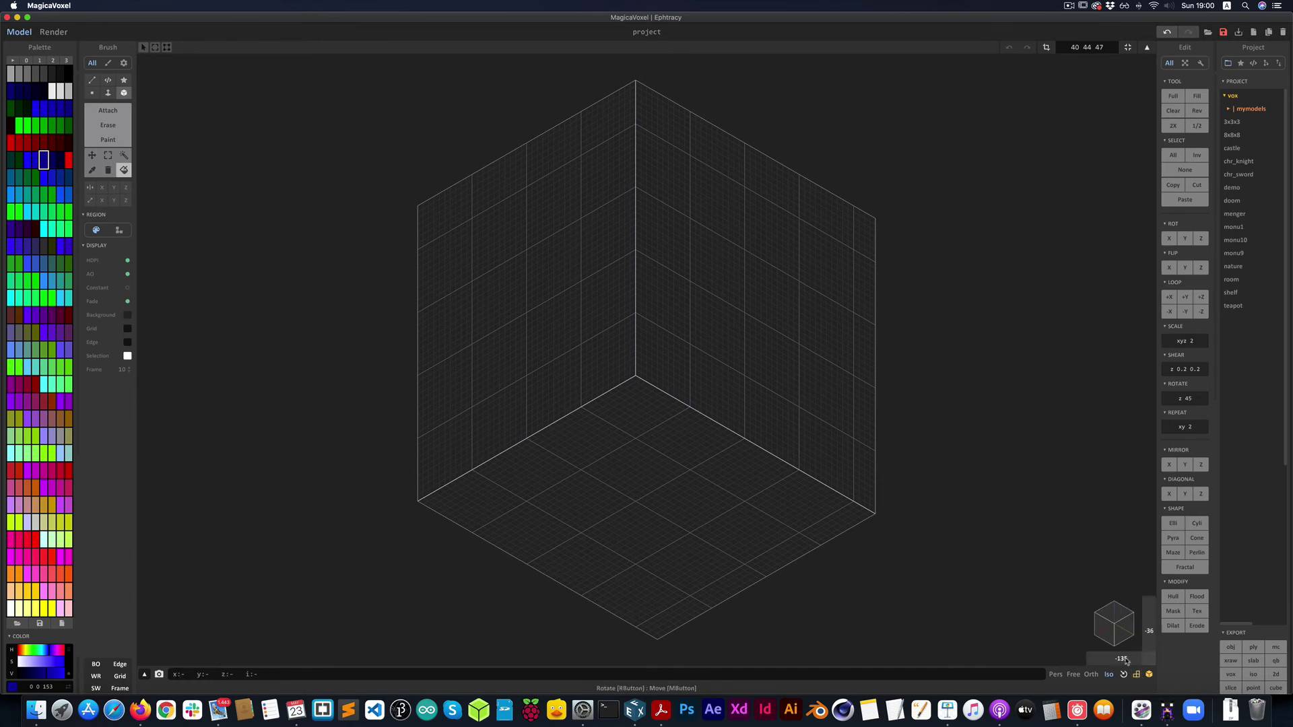
{"action": "mouse_move", "coordinate": [1122, 662]}
{"action": "left_mouse_down"}
{"action": "mouse_move", "coordinate": [1138, 662]}
{"action": "mouse_move", "coordinate": [1095, 663]}
{"action": "mouse_move", "coordinate": [1130, 659]}
{"action": "left_mouse_up"}
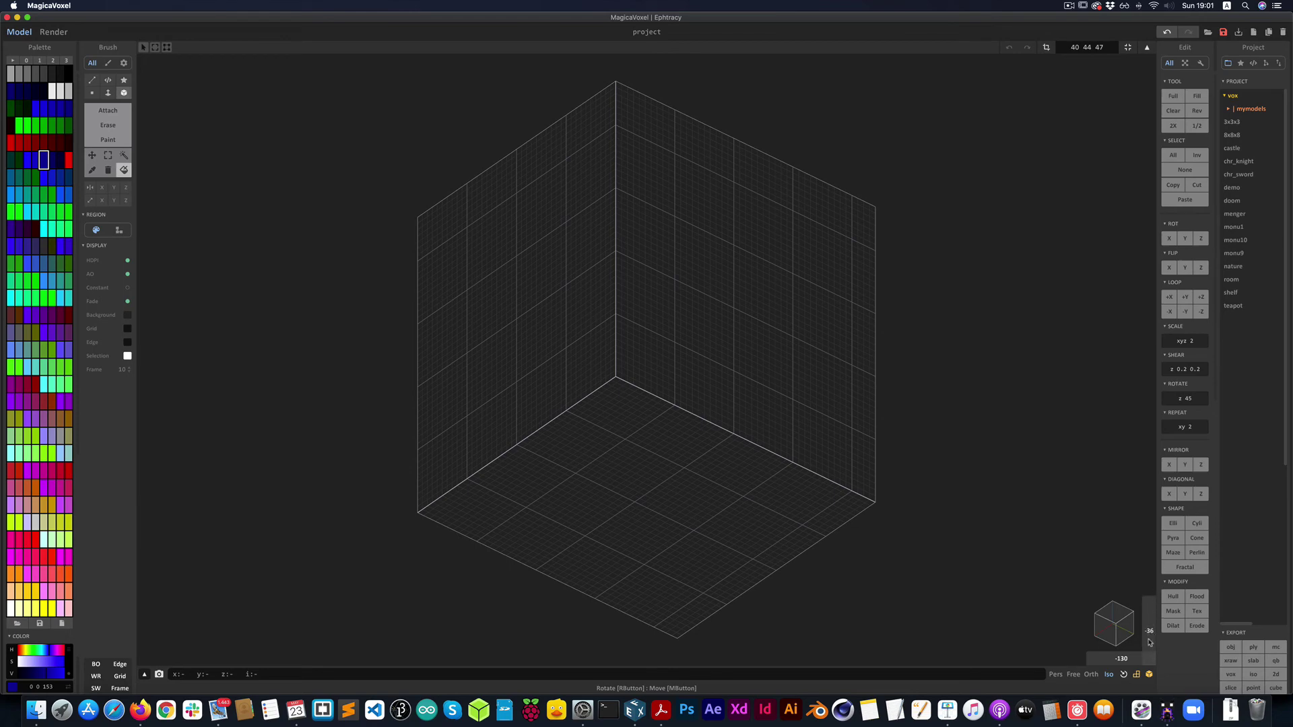
- Switch to the perspective camera and set its angles to -45 pitch and -135 yaw with the camera ruler, recentering the view
{"action": "left_click", "coordinate": [1055, 674]}
{"action": "left_click_drag", "start_coordinate": [1149, 629], "coordinate": [1128, 658]}
{"action": "left_click", "coordinate": [1124, 674]}
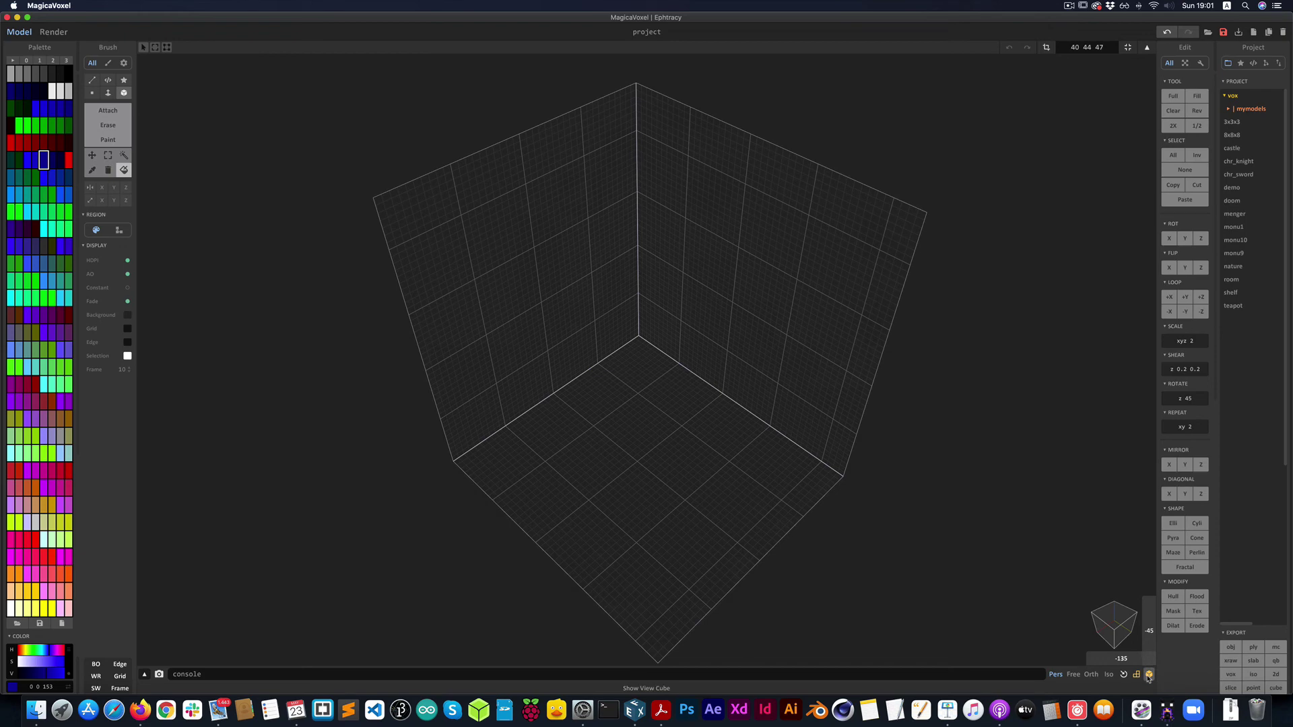
- Toggle the view cube off and on, and use it to rotate the camera to -33 pitch and -147 yaw
{"action": "left_click", "coordinate": [1149, 675]}
{"action": "left_click", "coordinate": [1149, 674]}
{"action": "left_click", "coordinate": [1149, 674]}
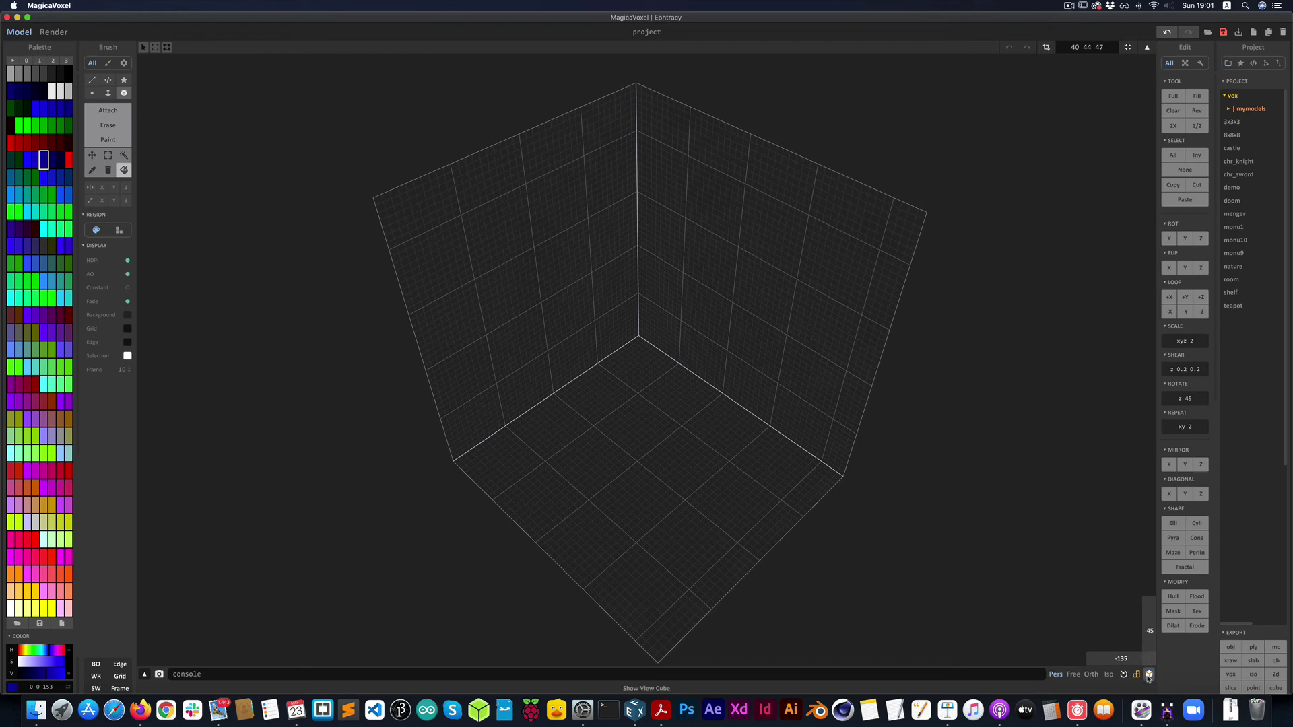
{"action": "left_click", "coordinate": [1149, 674]}
{"action": "left_click", "coordinate": [1149, 674]}
{"action": "left_click", "coordinate": [1149, 674]}
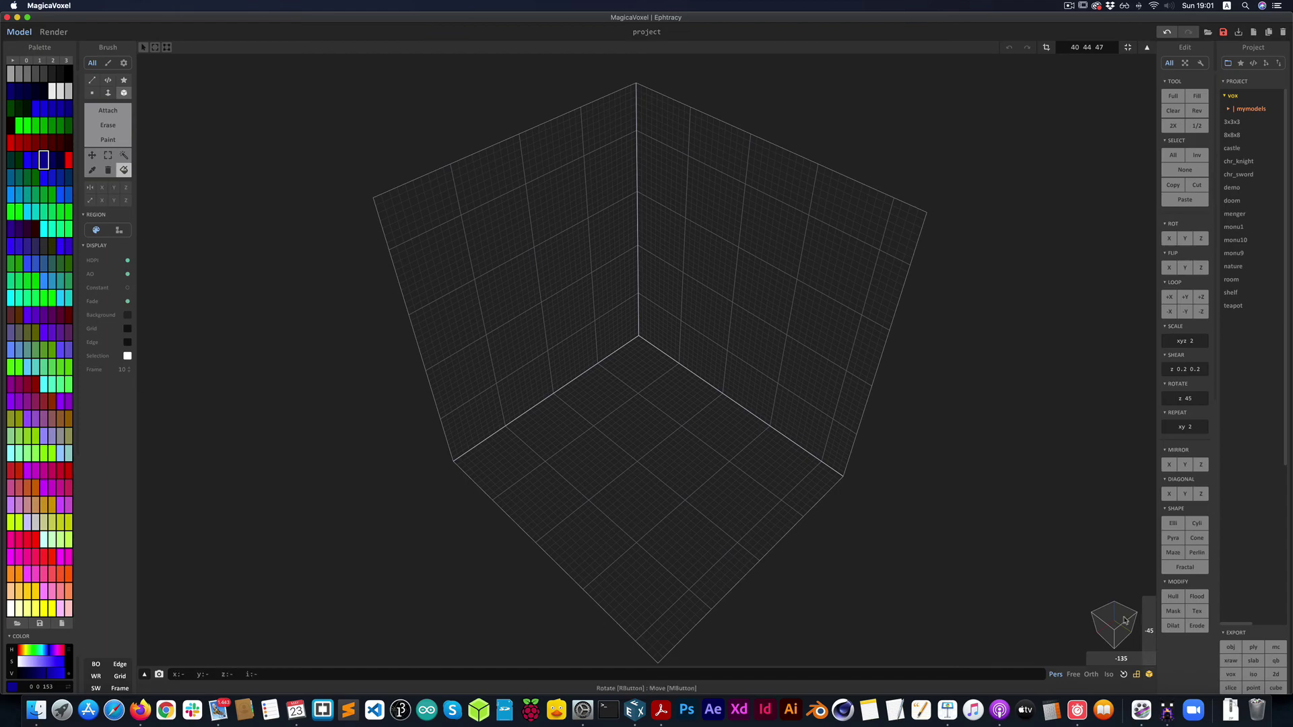
{"action": "mouse_move", "coordinate": [1114, 615]}
{"action": "left_mouse_down"}
{"action": "mouse_move", "coordinate": [1088, 575]}
{"action": "mouse_move", "coordinate": [1104, 606]}
{"action": "mouse_move", "coordinate": [1088, 609]}
{"action": "mouse_move", "coordinate": [1104, 583]}
{"action": "mouse_move", "coordinate": [1092, 605]}
{"action": "mouse_move", "coordinate": [1110, 612]}
{"action": "left_mouse_up"}
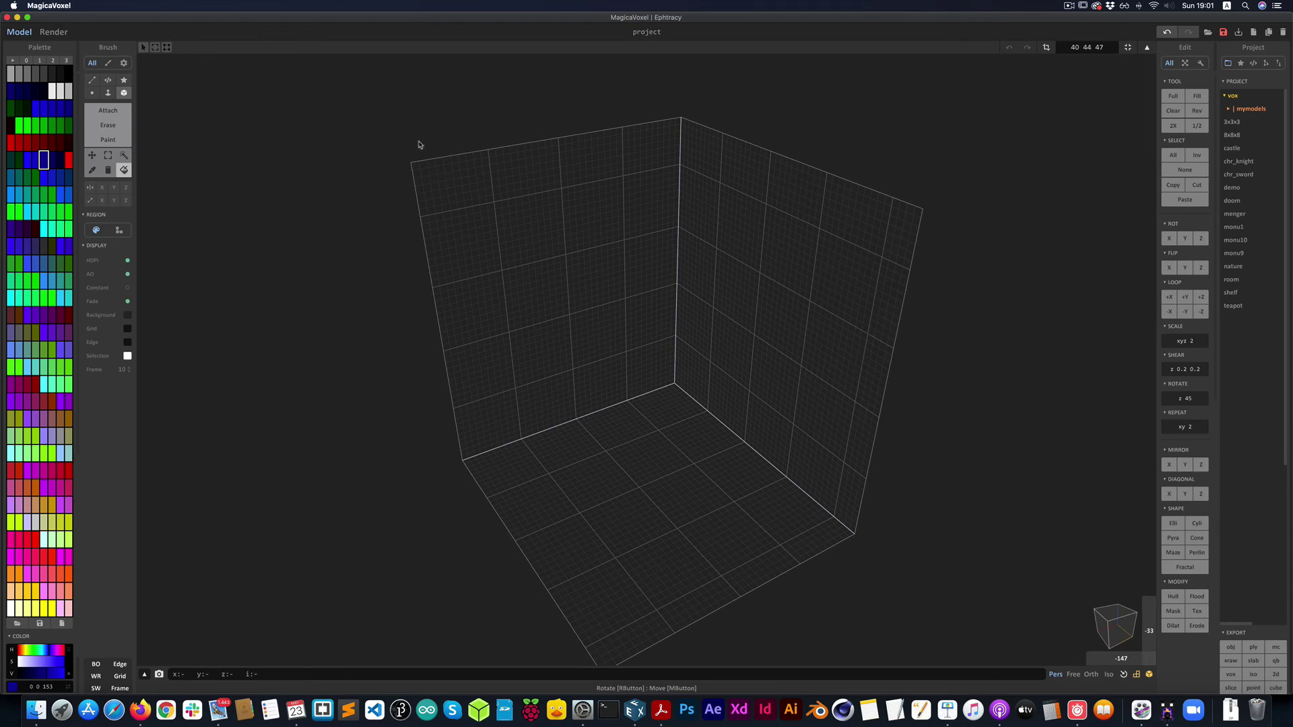
- Open and cancel the captured image's save dialog, and expand and collapse the camera parameters
{"action": "left_click", "coordinate": [159, 675]}
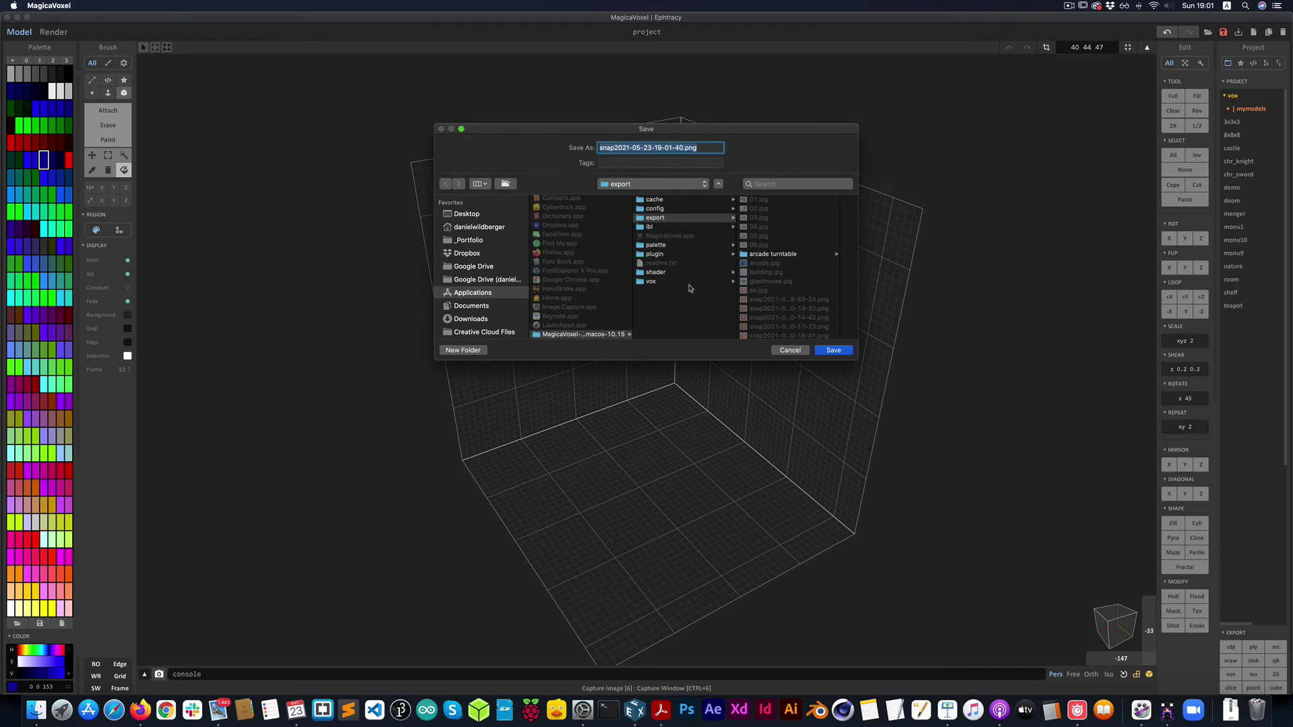
{"action": "left_click", "coordinate": [791, 350]}
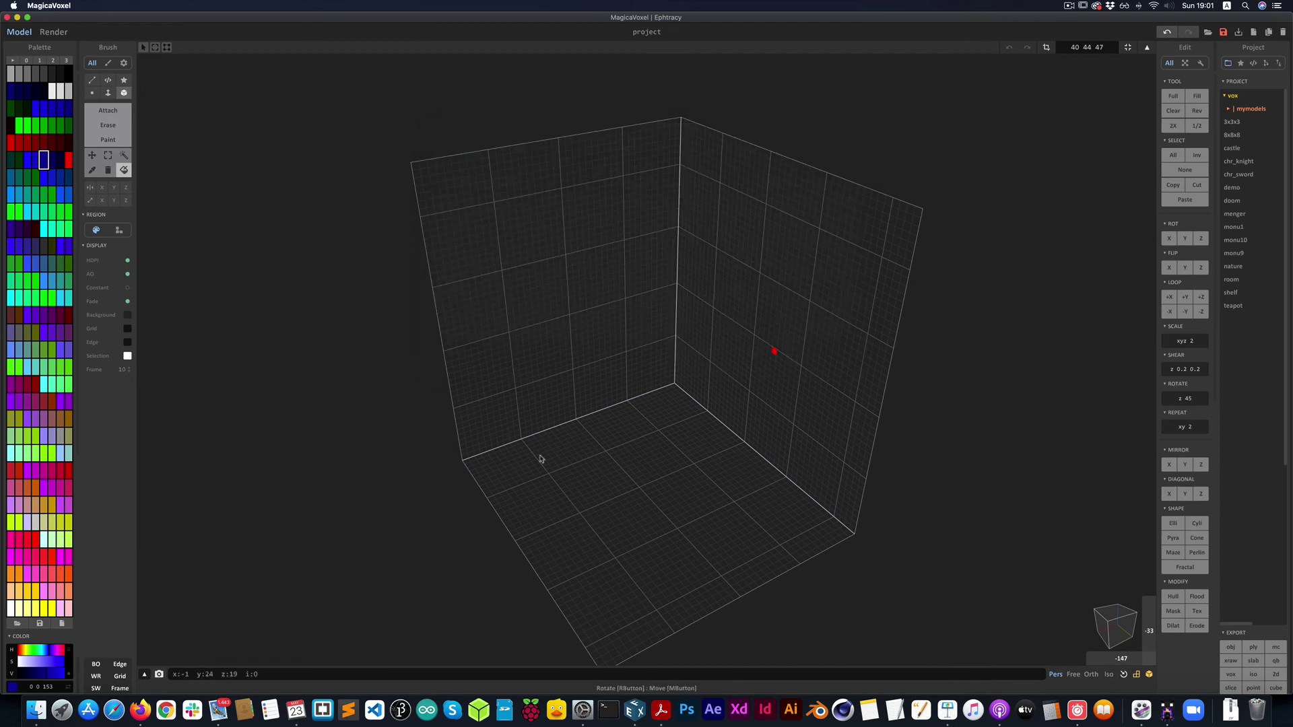
{"action": "left_click", "coordinate": [145, 675]}
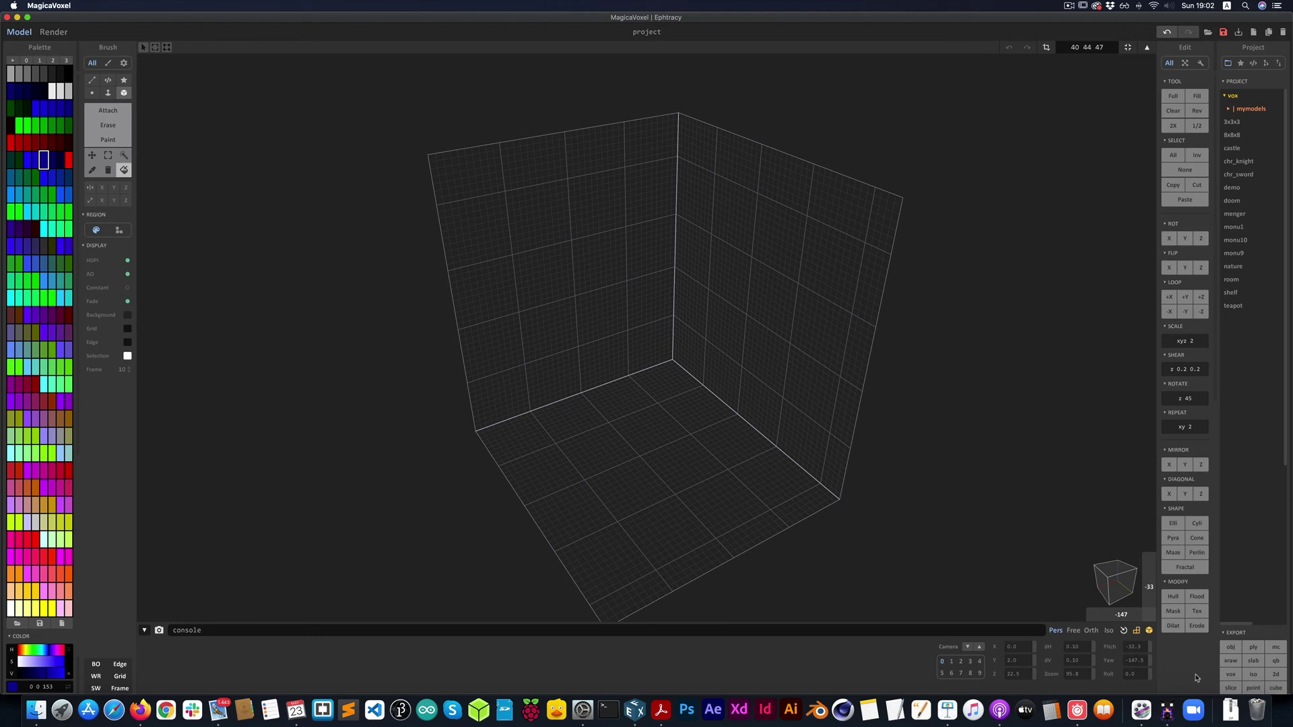
{"action": "key", "text": "Tab"}
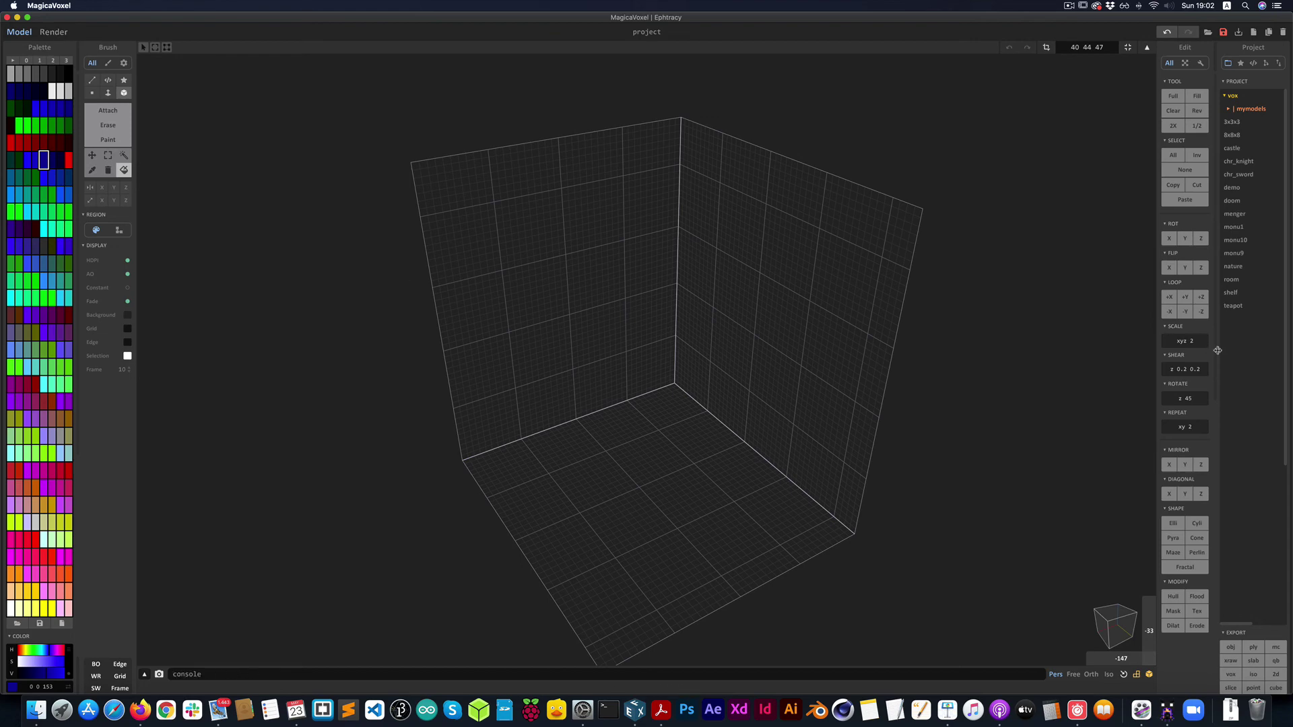
- Generate a blue ellipsoid filling the model volume and switch to the render view
{"action": "left_click", "coordinate": [1173, 523]}
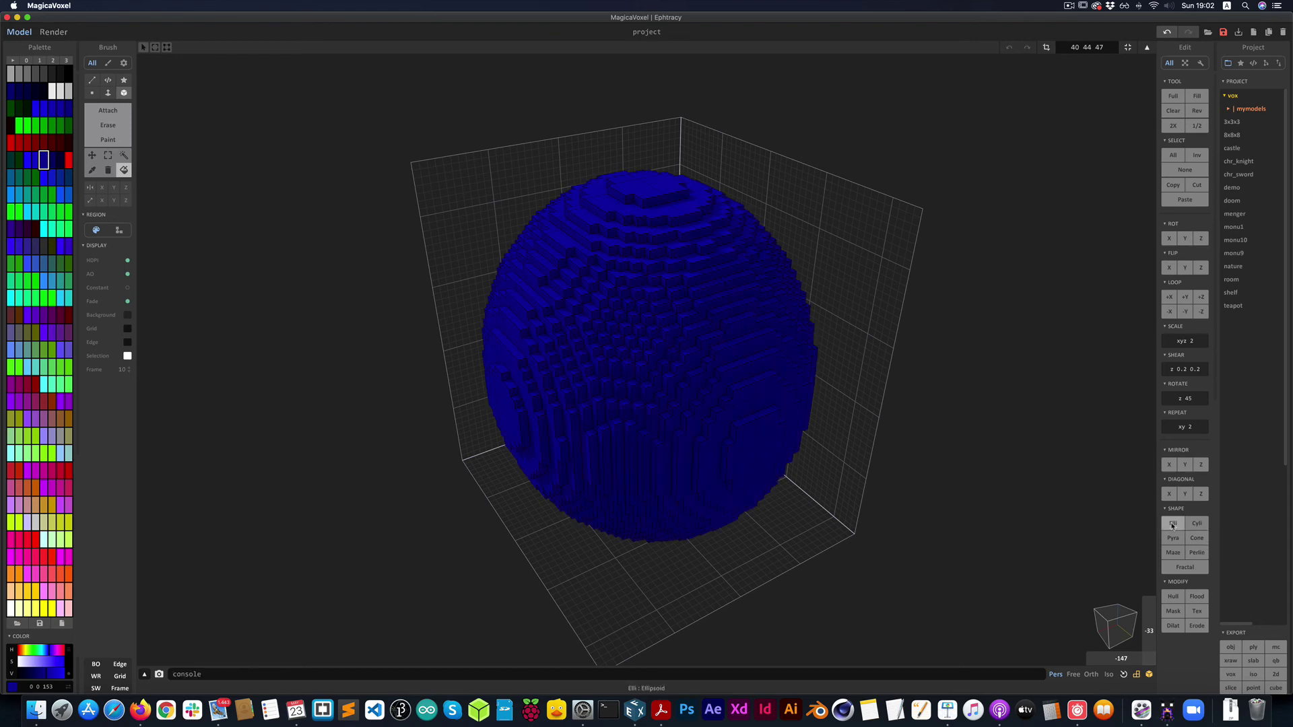
{"action": "left_click", "coordinate": [56, 33]}
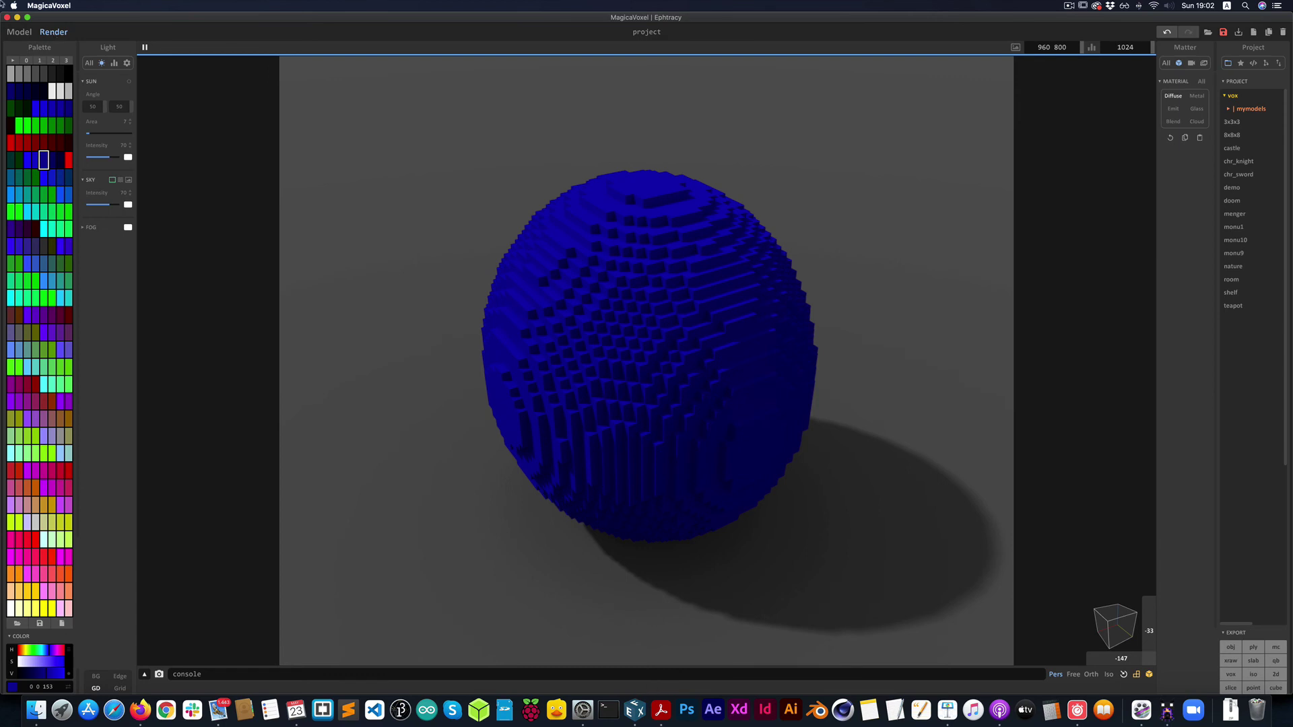
- Show all of the light settings and all of the matter settings for the render
{"action": "left_click", "coordinate": [90, 63]}
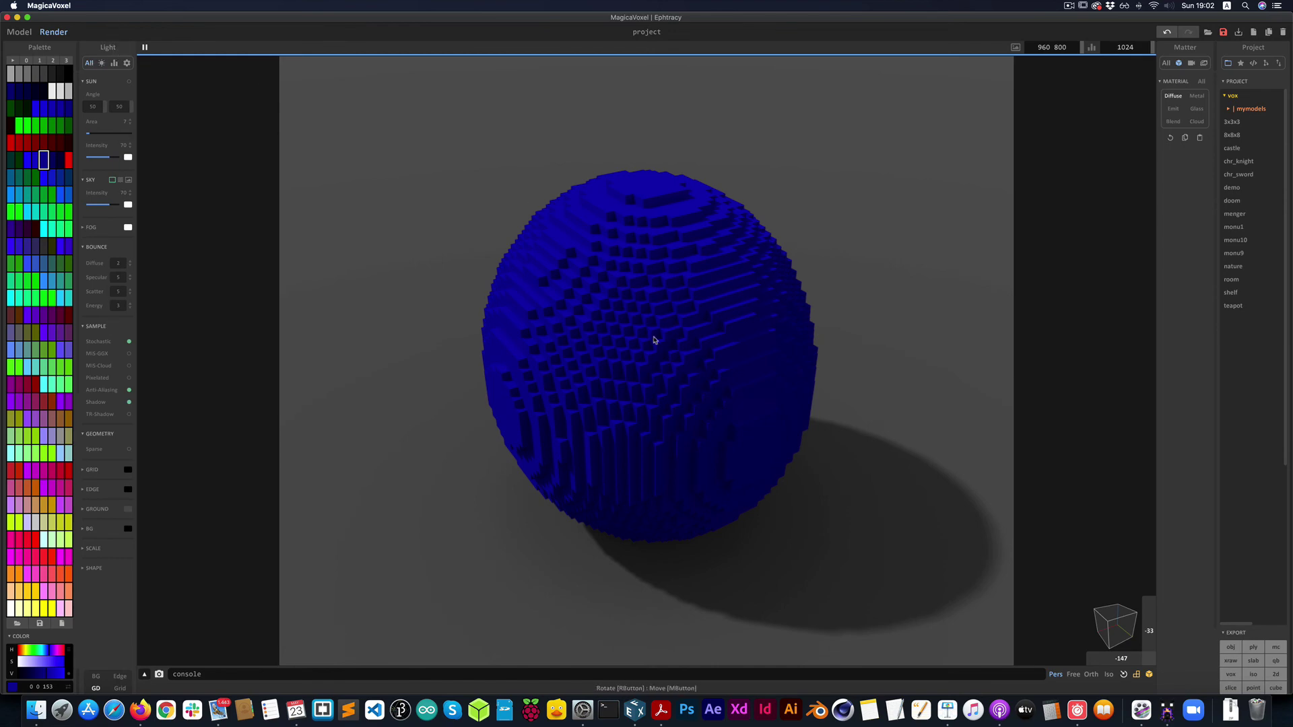
{"action": "mouse_move", "coordinate": [653, 340]}
{"action": "right_mouse_down"}
{"action": "mouse_move", "coordinate": [629, 330]}
{"action": "mouse_move", "coordinate": [635, 291]}
{"action": "mouse_move", "coordinate": [644, 324]}
{"action": "mouse_move", "coordinate": [635, 283]}
{"action": "mouse_move", "coordinate": [631, 340]}
{"action": "right_mouse_up"}
{"action": "scroll", "coordinate": [638, 332], "scroll_direction": "down", "scroll_amount": 5}
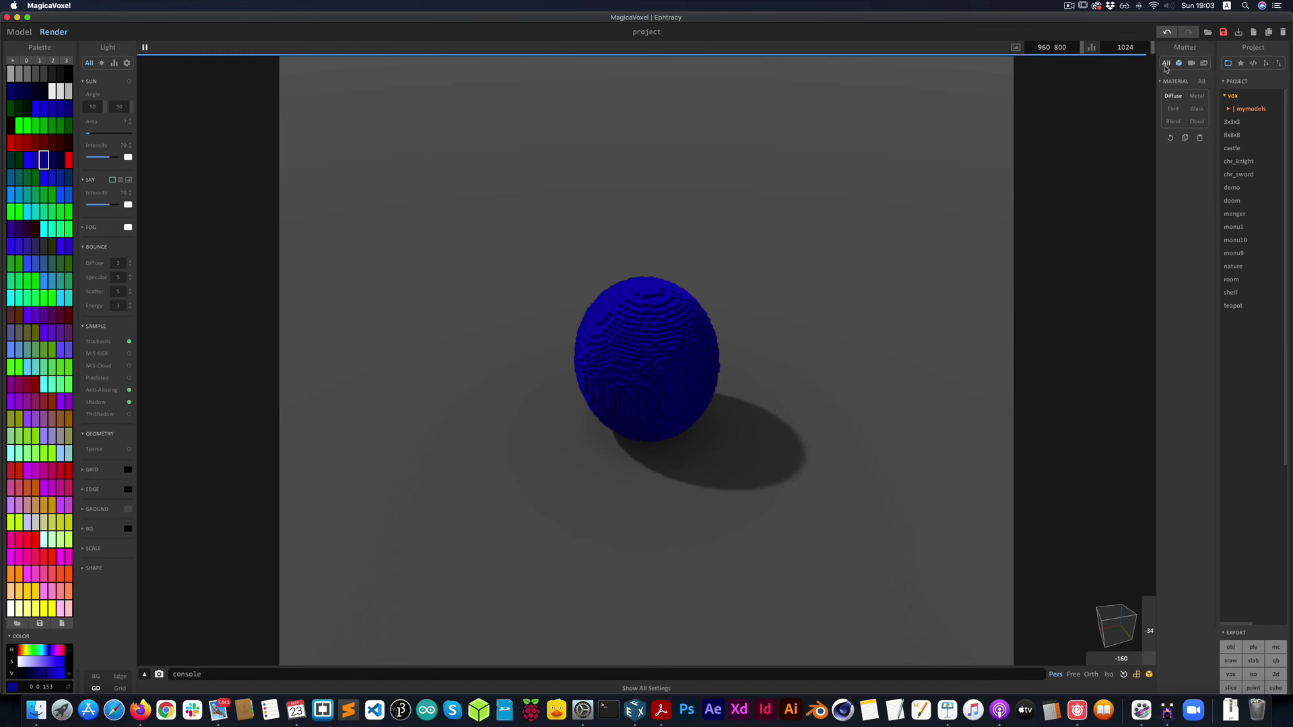
{"action": "left_click", "coordinate": [1166, 63]}
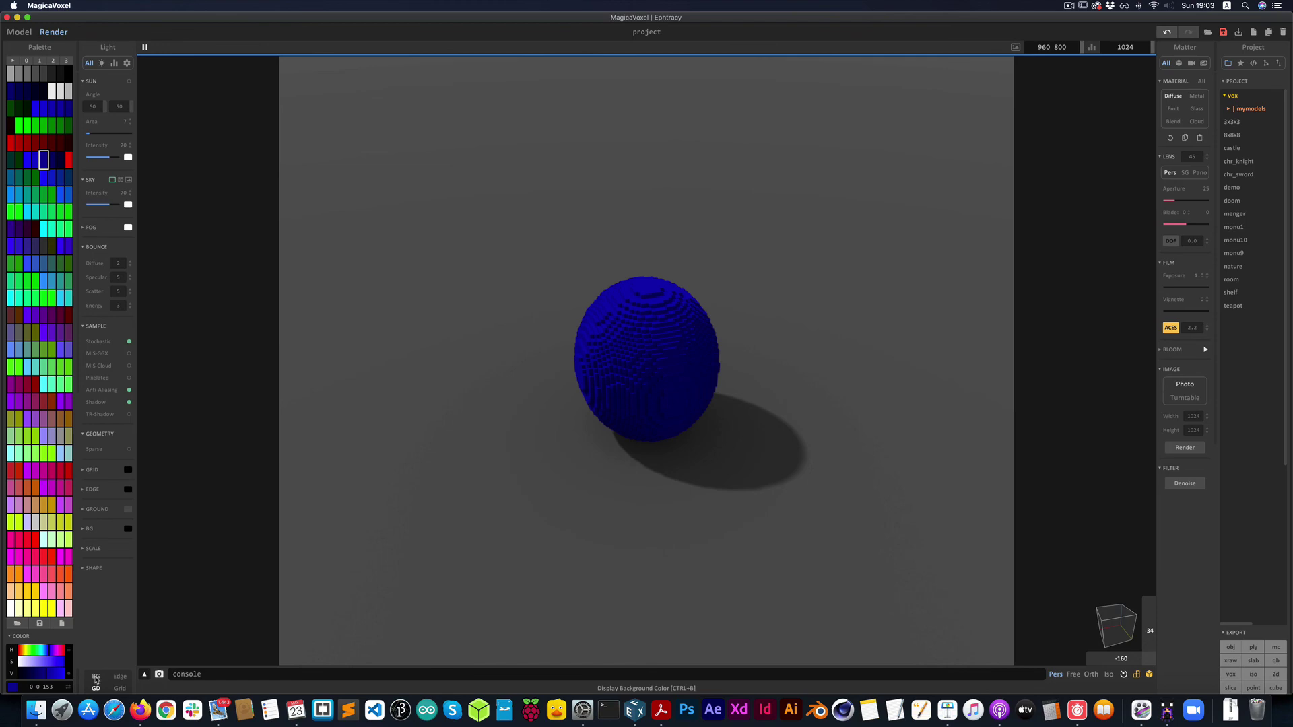
- Display the voxel edges and the ground grid in the render
{"action": "left_click", "coordinate": [119, 677]}
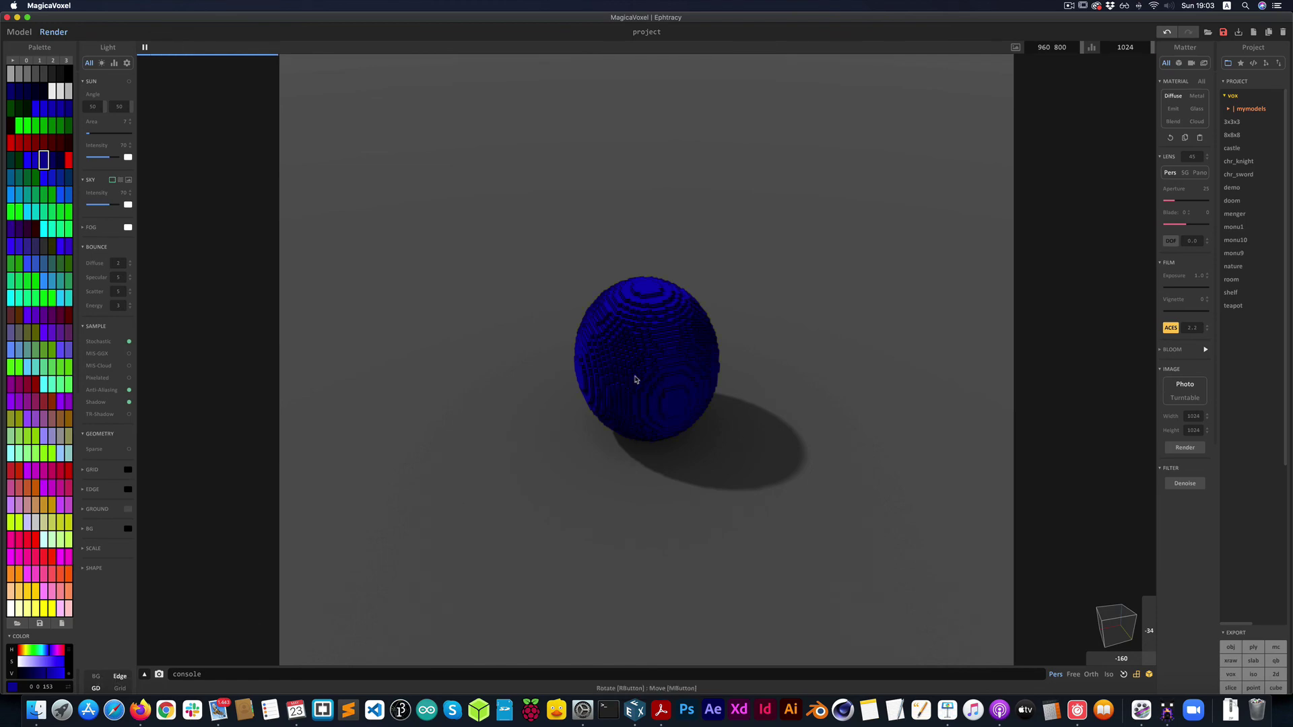
{"action": "scroll", "coordinate": [635, 377], "scroll_direction": "up", "scroll_amount": 5}
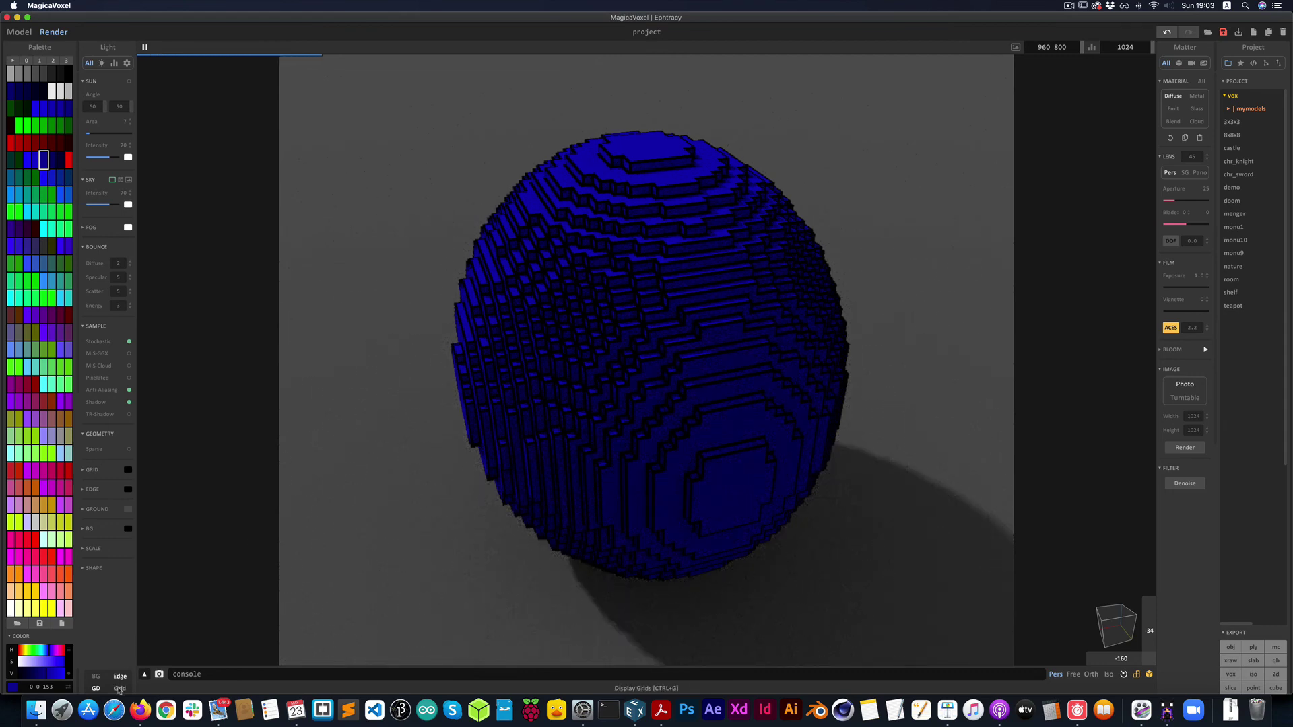
{"action": "left_click", "coordinate": [120, 688]}
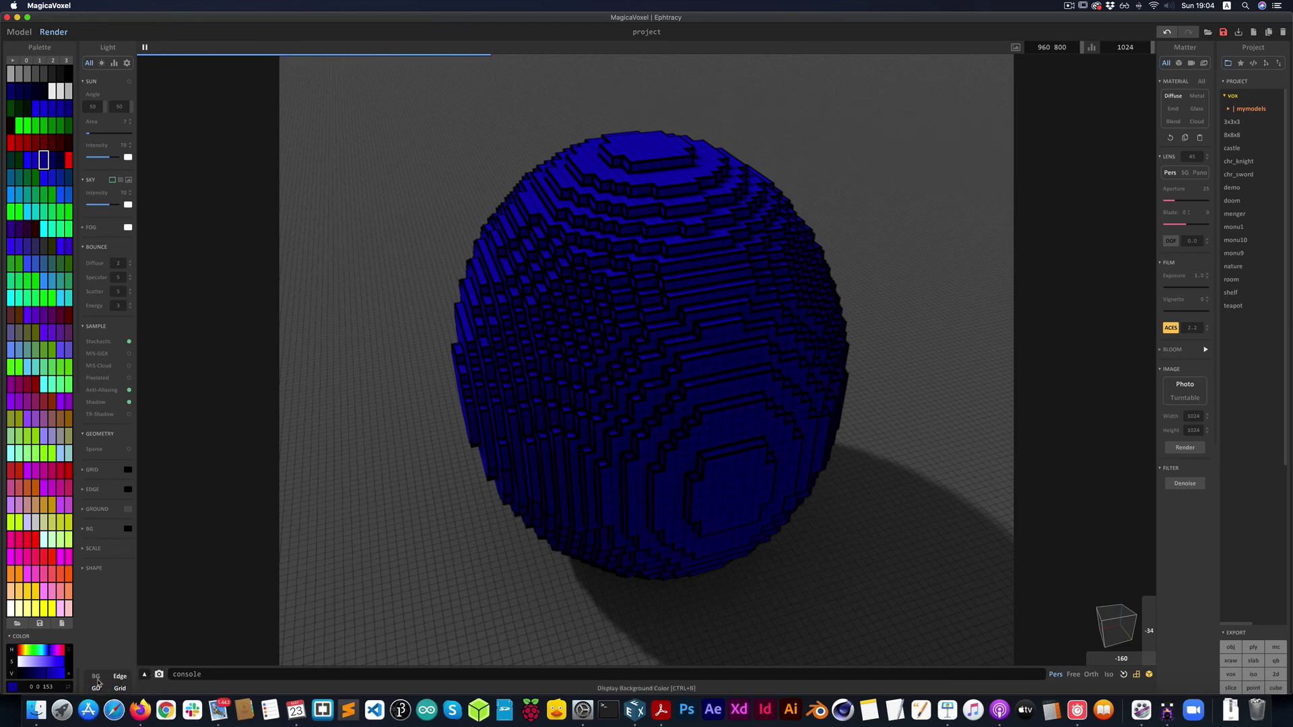
- Display the background color in the render and change it to dark red by raising its saturation and value
{"action": "left_click", "coordinate": [96, 676]}
{"action": "scroll", "coordinate": [386, 372], "scroll_direction": "down", "scroll_amount": 3}
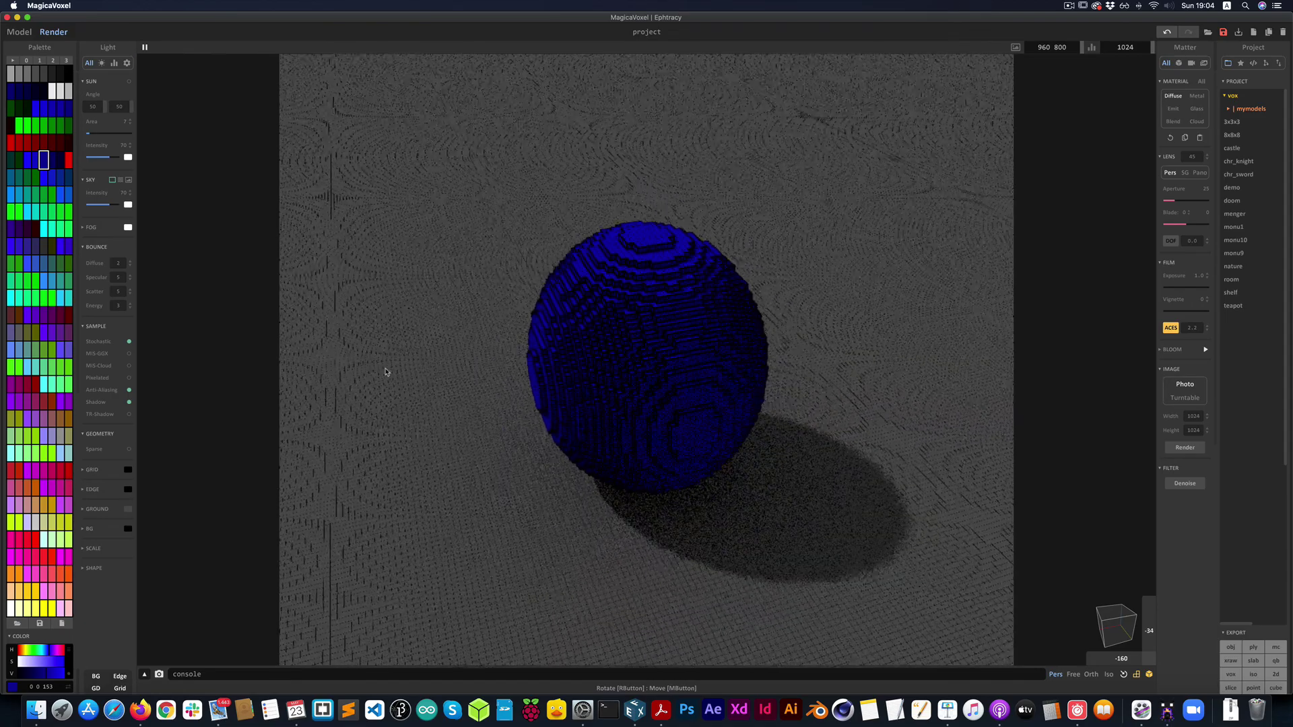
{"action": "right_click_drag", "start_coordinate": [510, 320], "coordinate": [513, 274]}
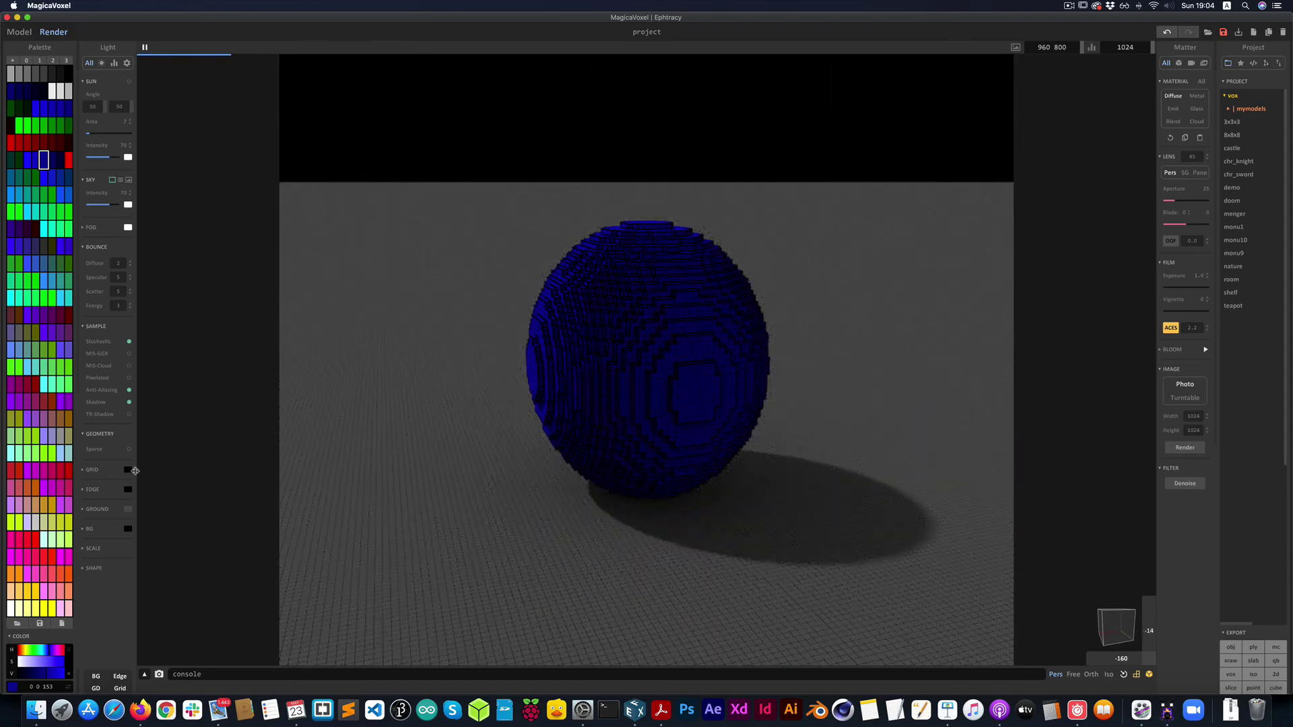
{"action": "left_click", "coordinate": [128, 530]}
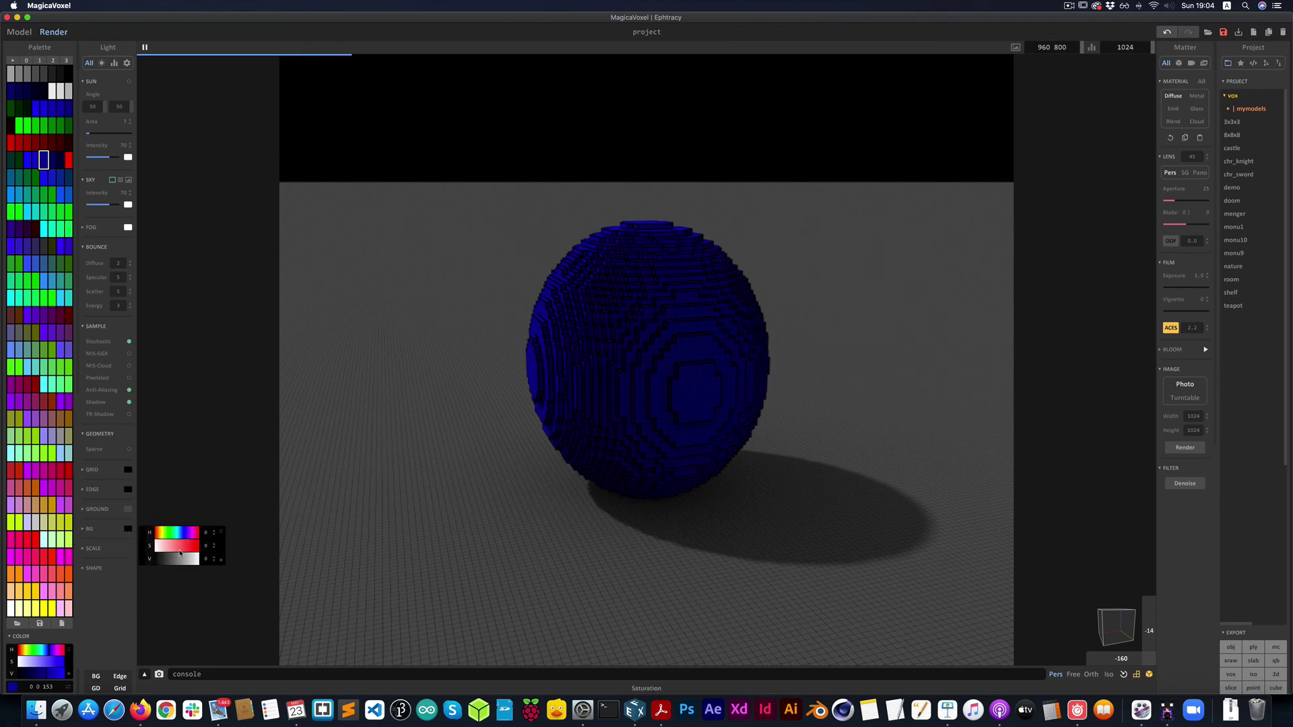
{"action": "left_click", "coordinate": [190, 545]}
{"action": "left_click_drag", "start_coordinate": [192, 559], "coordinate": [172, 561]}
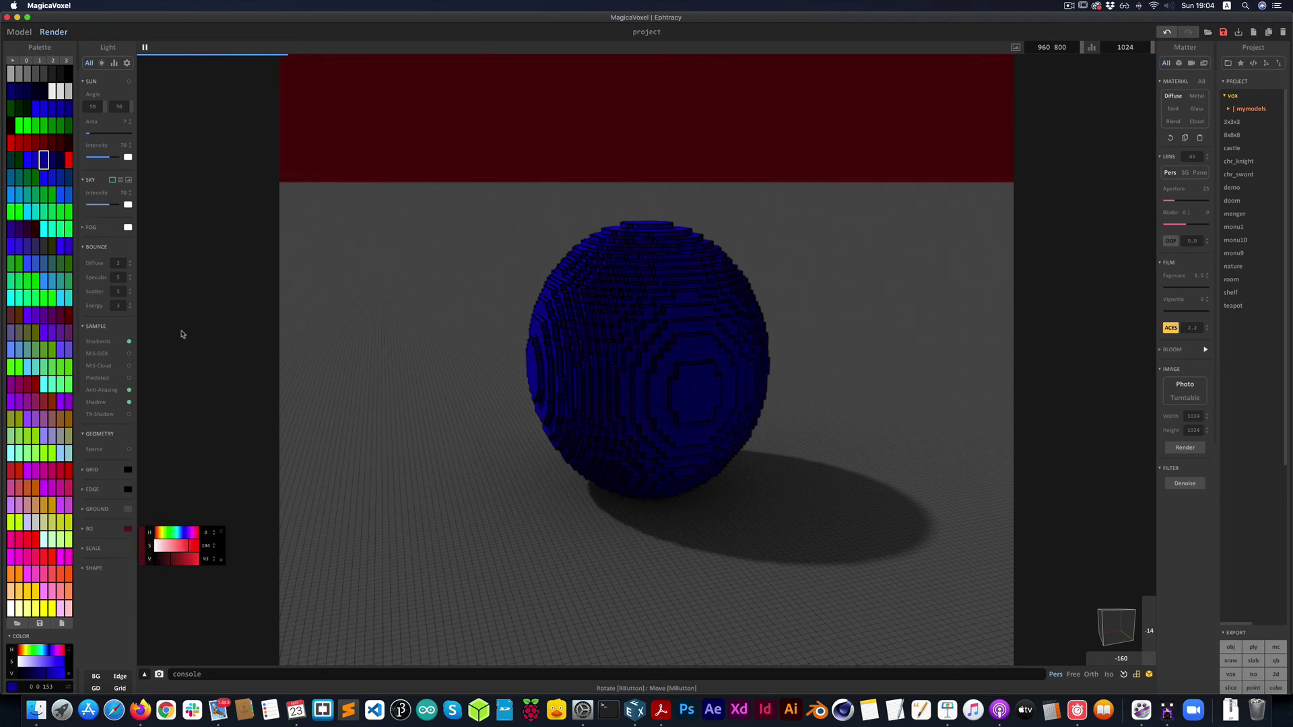
{"action": "left_click", "coordinate": [223, 377]}
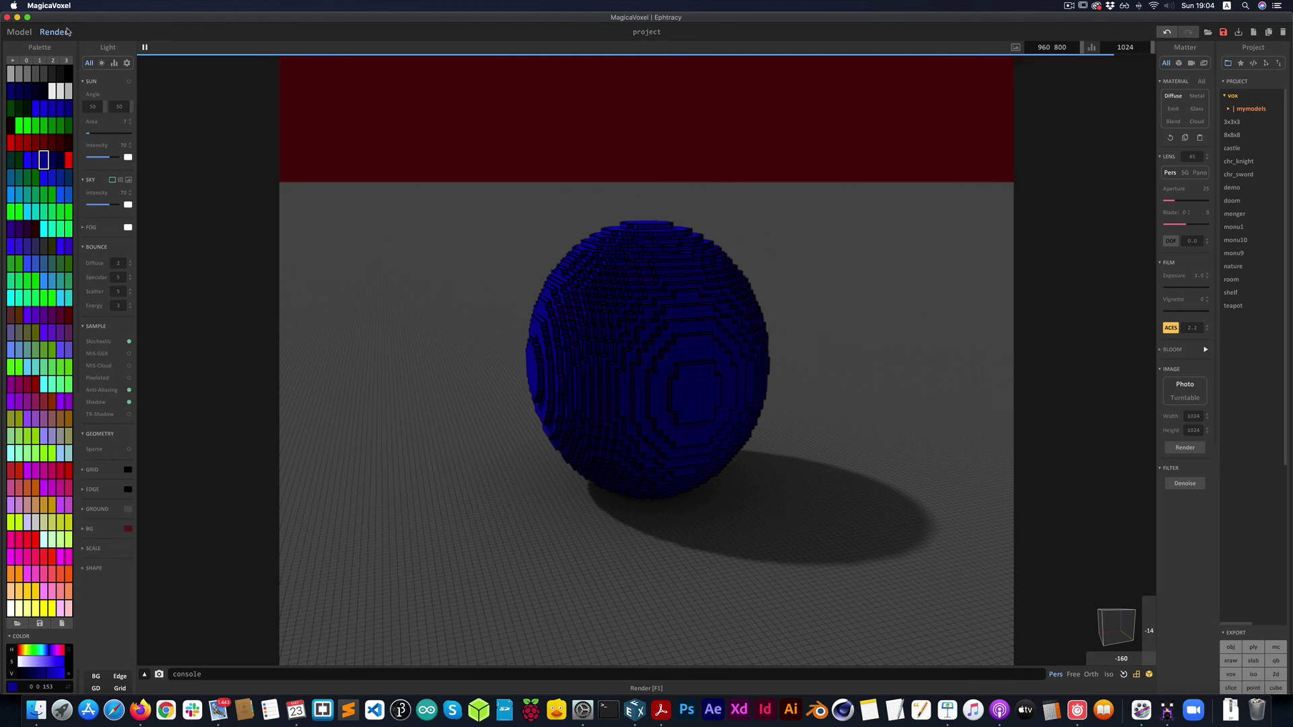
- Examine the render's image size and sample count fields, and return to the model editor
{"action": "left_click", "coordinate": [1067, 48]}
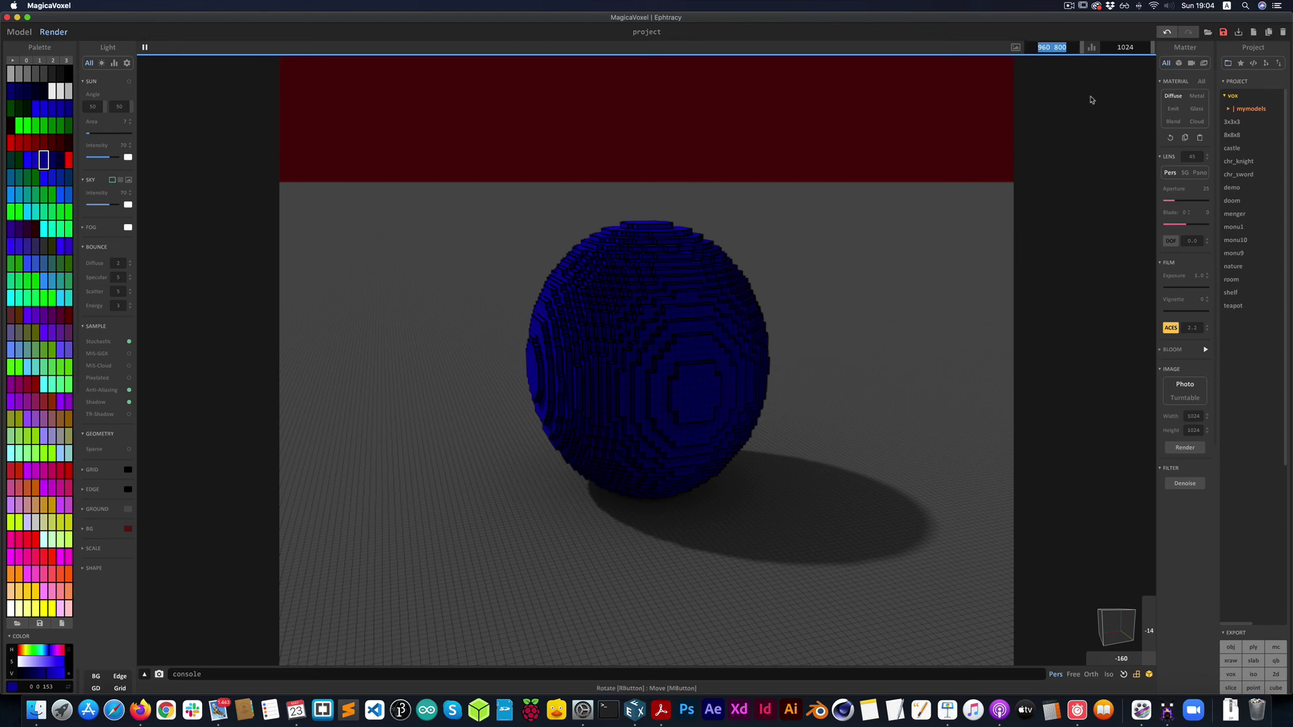
{"action": "left_click", "coordinate": [1134, 47]}
{"action": "key", "text": "Right"}
{"action": "left_click", "coordinate": [19, 31]}
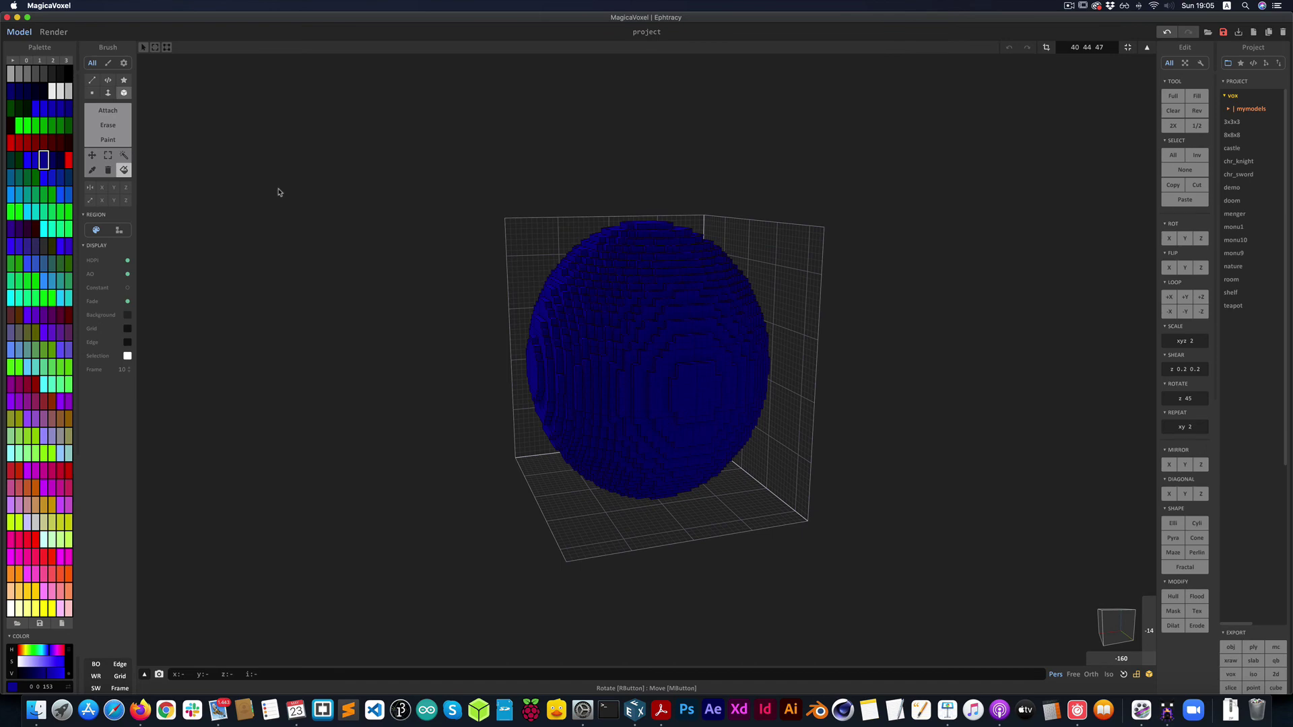